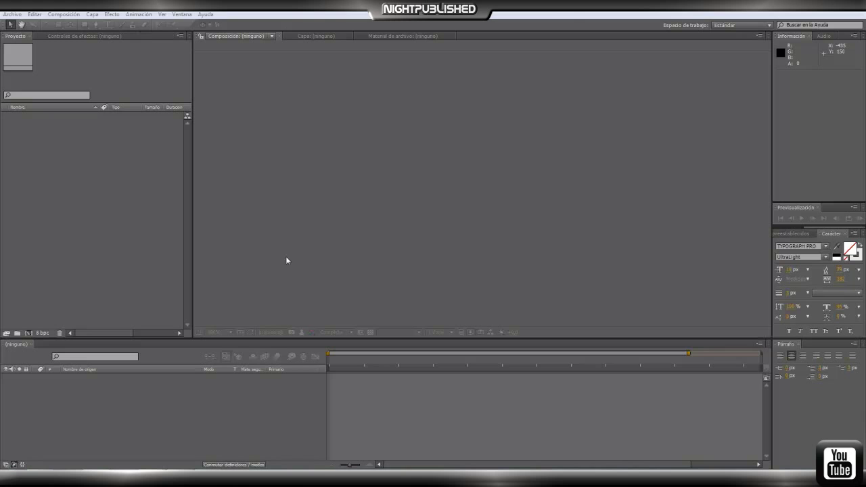
Step: Create a new composition named "base fuego" with a frame rate of 23,976 frames per second
click(64, 14)
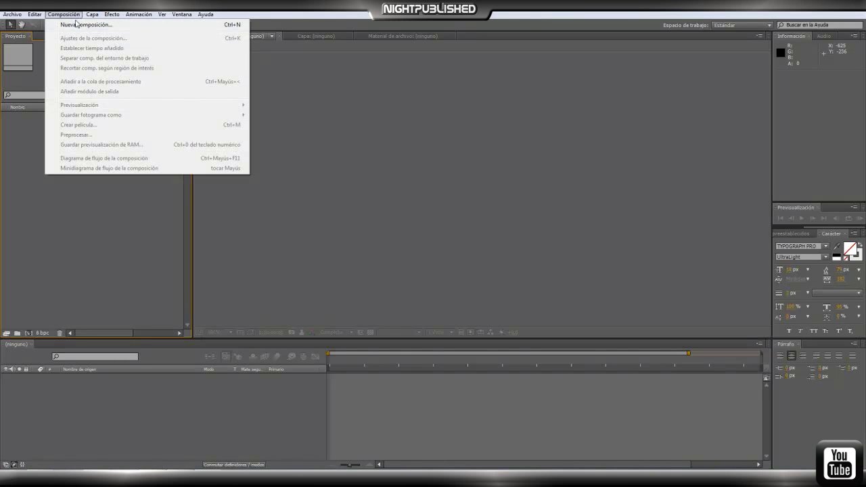
click(78, 24)
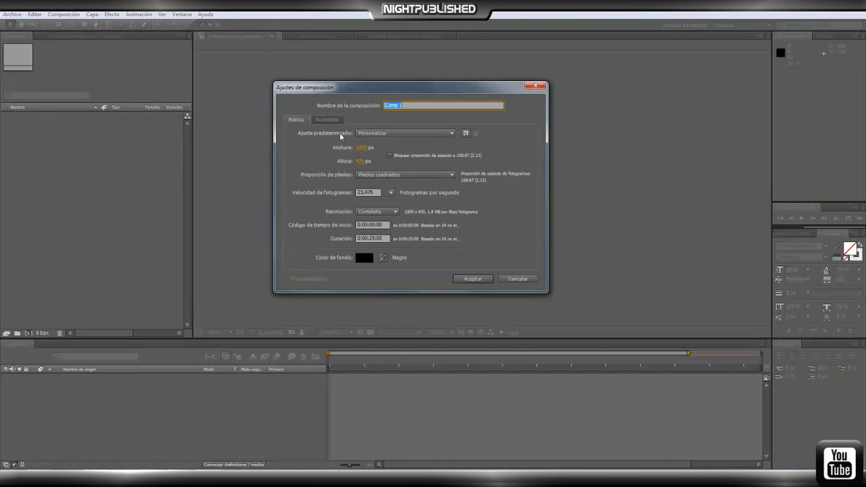
text(base fuego)
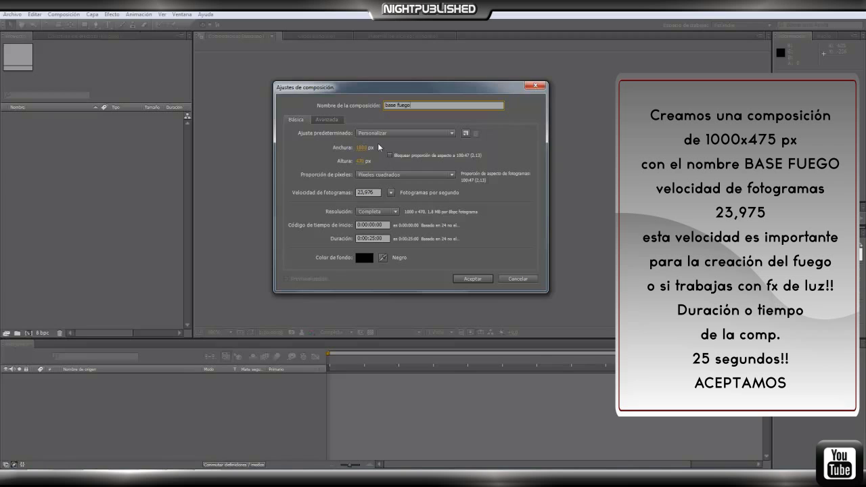
click(391, 193)
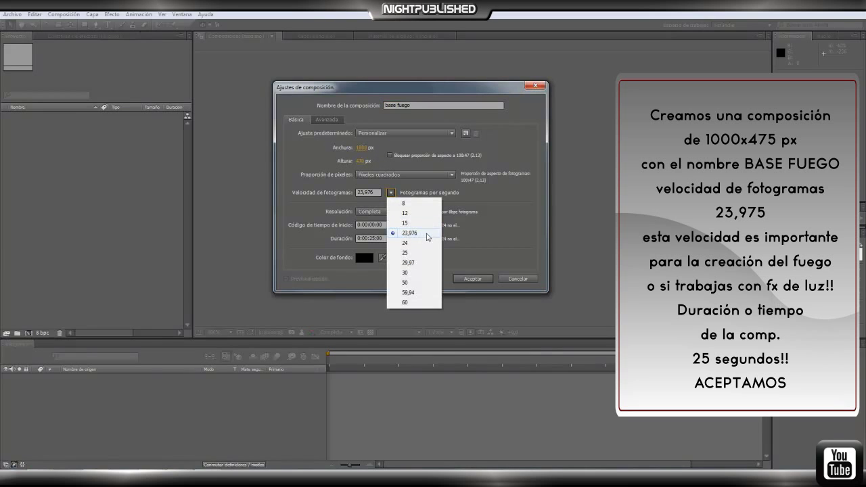
click(428, 233)
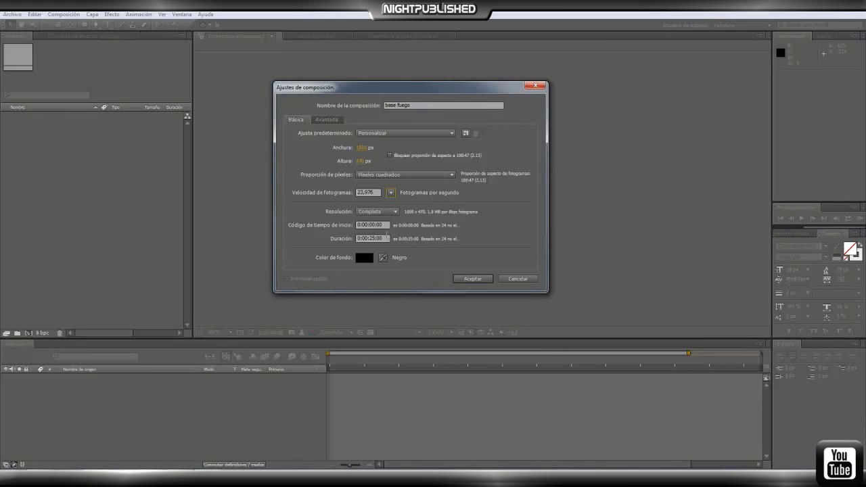
click(465, 279)
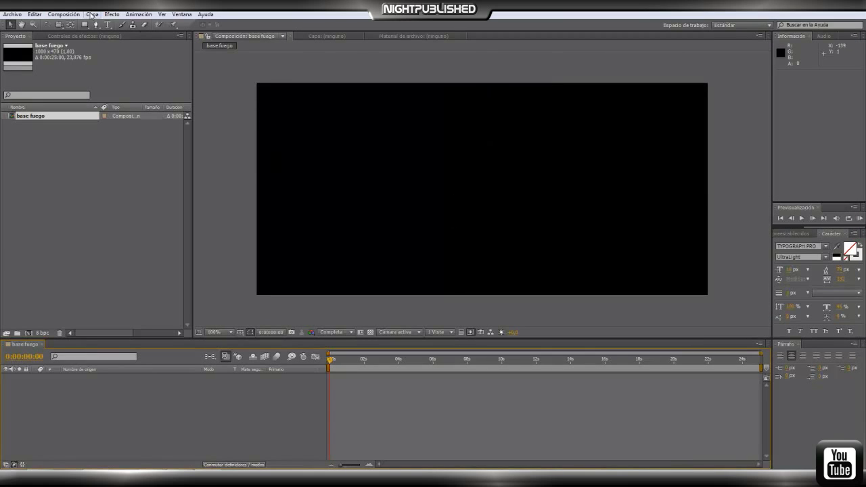
Step: Add a black solid layer named "particulas" at the full composition size
click(93, 14)
mouse_move(271, 25)
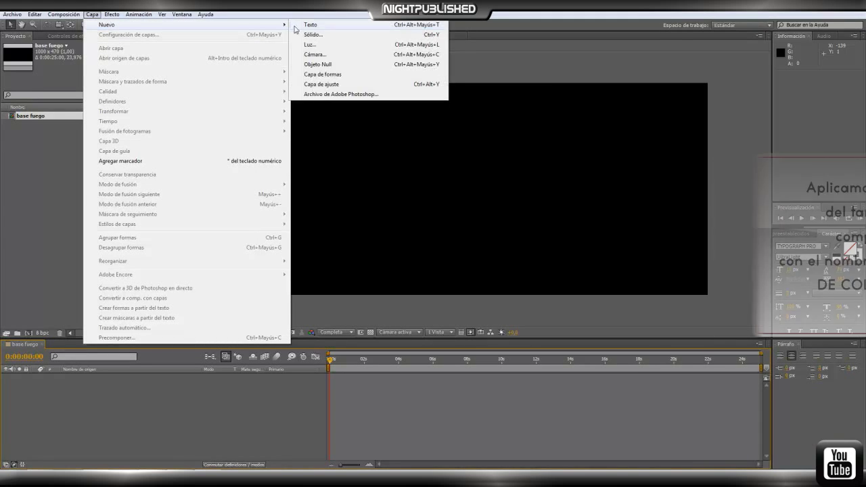
click(302, 32)
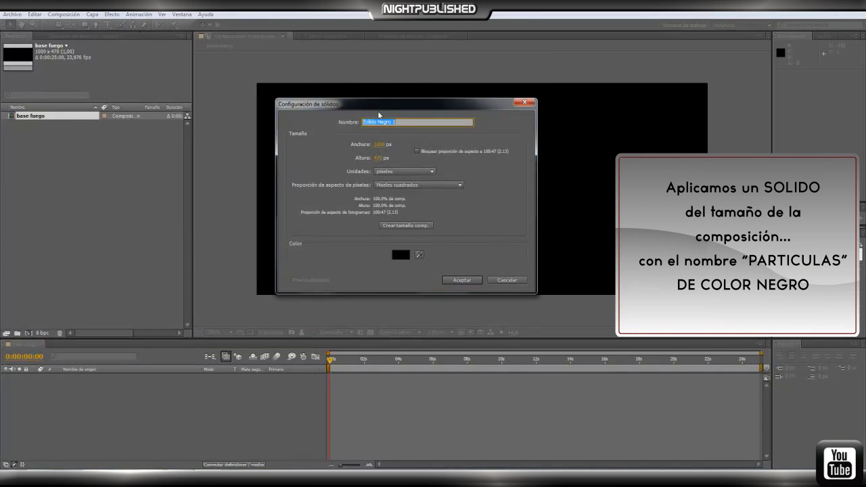
text(particulas)
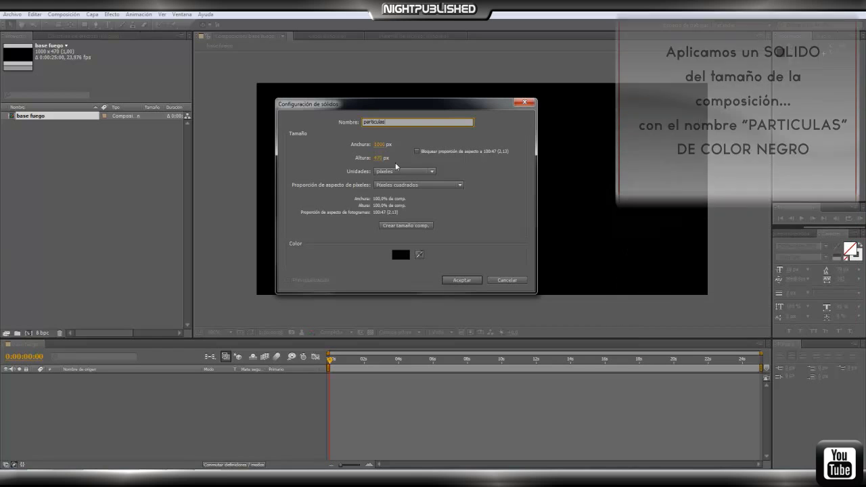
click(406, 225)
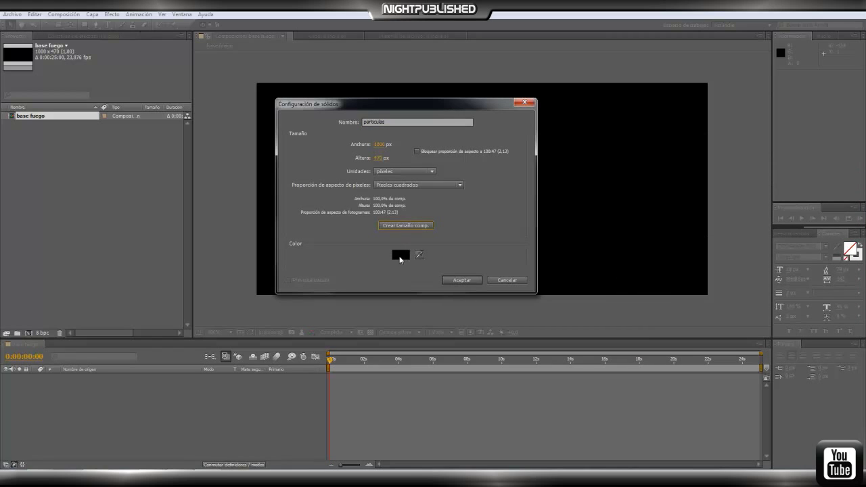
click(461, 279)
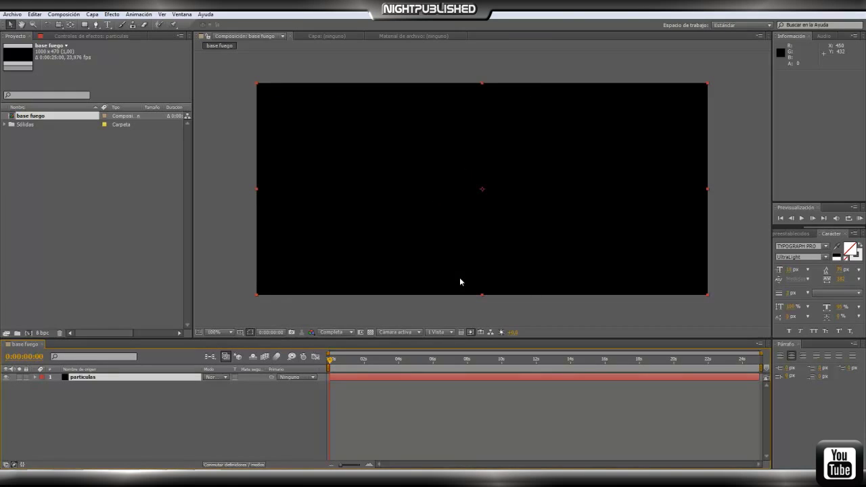
Step: Apply the CC Particle World simulation effect to the particulas layer and move the current time to 0:00:01:02
click(112, 14)
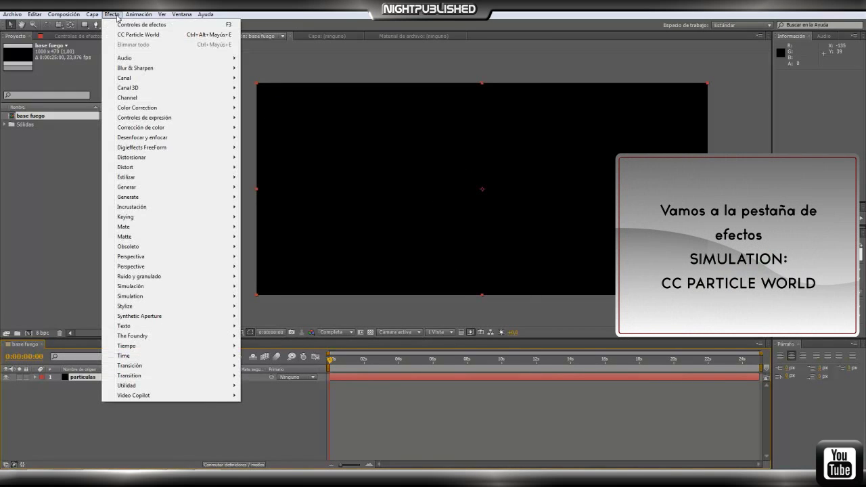
mouse_move(170, 297)
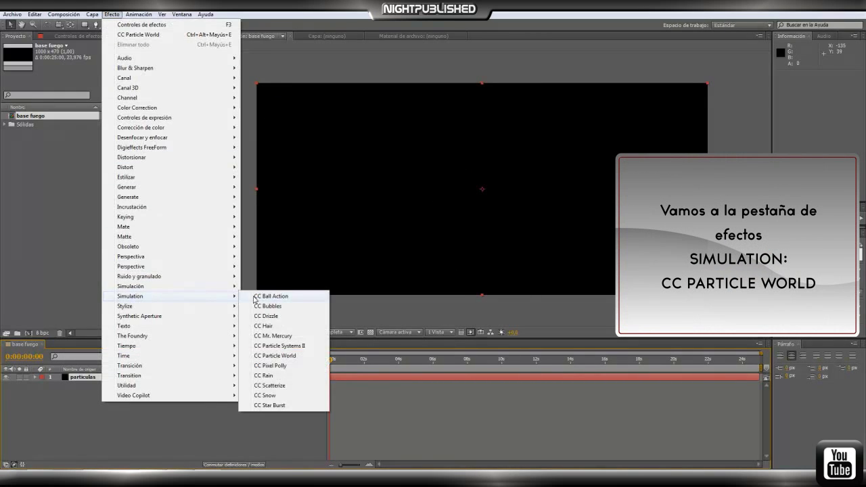
click(310, 356)
drag(331, 360, 349, 361)
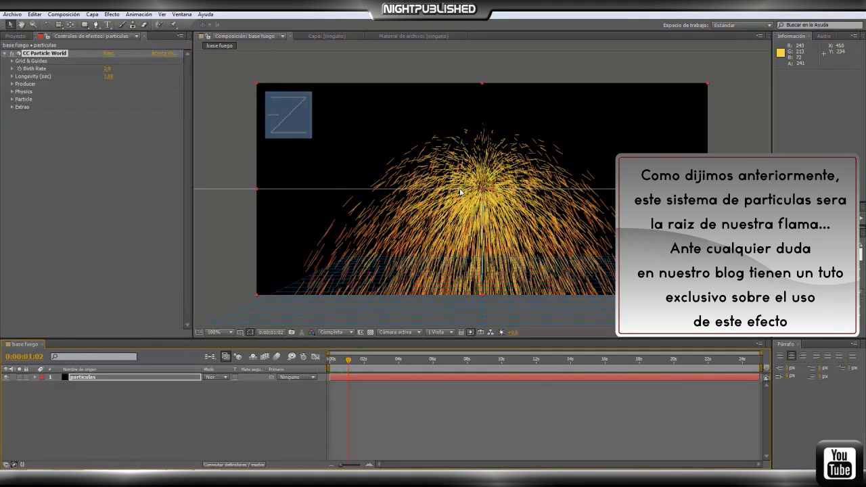
Step: Set the CC Particle World particle type to Tetrahedron
click(12, 99)
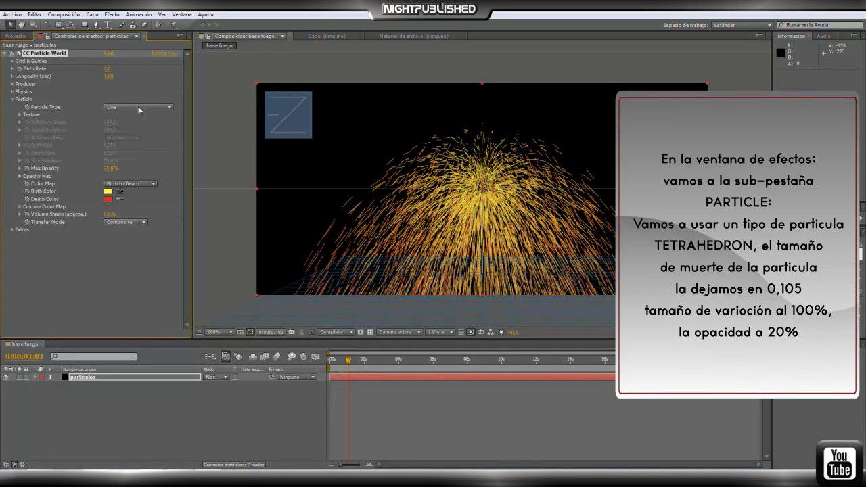
click(144, 106)
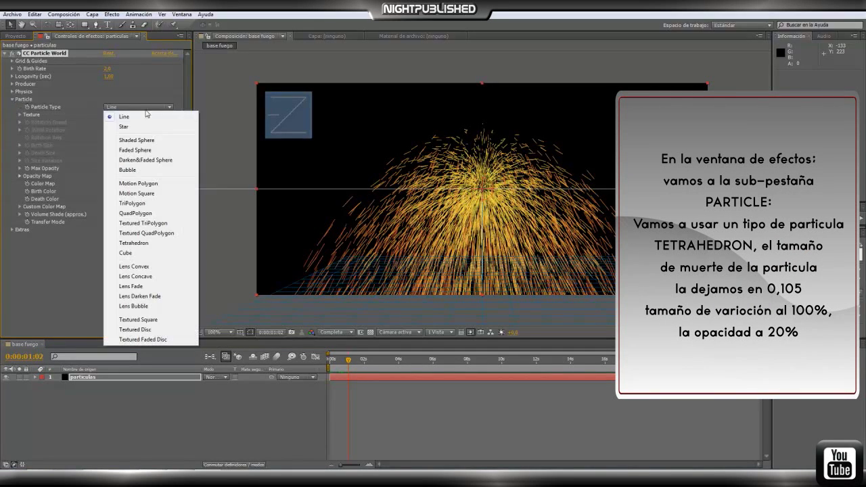
click(159, 244)
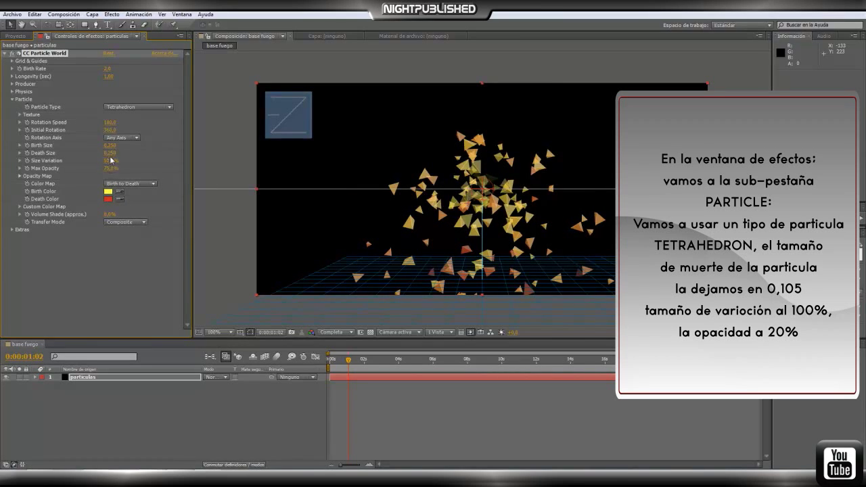
Step: Set the particles' Death Size to 0,110, Size Variation to 100% and Max Opacity to 20%
drag(110, 154, 103, 156)
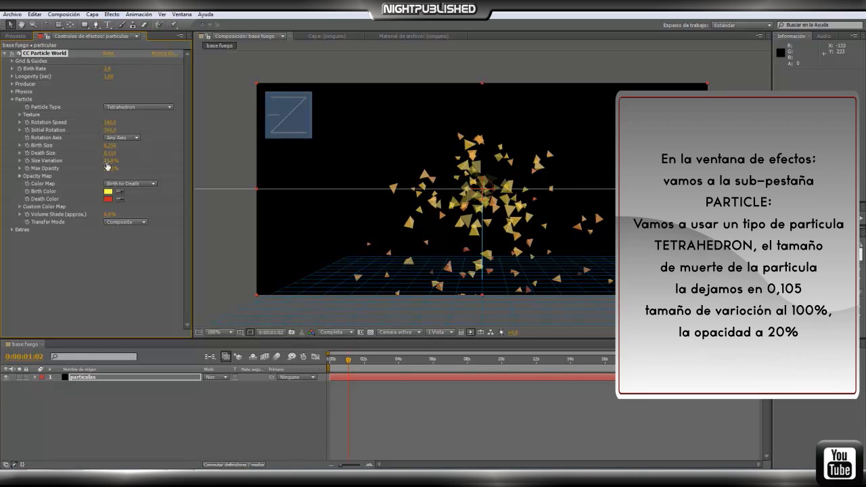
drag(106, 161, 135, 163)
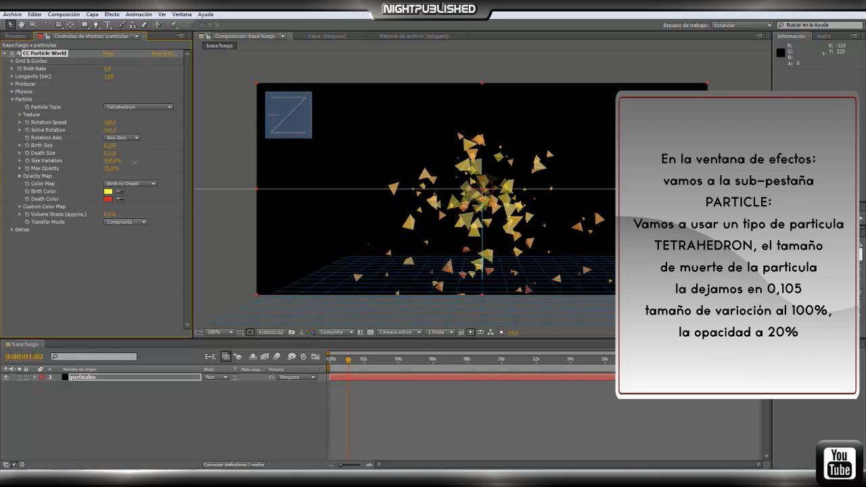
click(111, 169)
text(20)
key(Return)
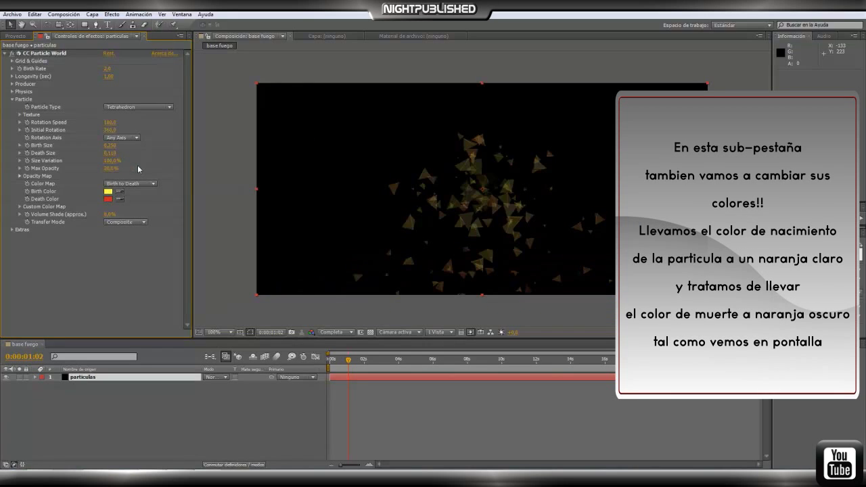
Step: Change the particles' Birth Color to light orange FFAF50
click(109, 193)
drag(137, 122, 141, 130)
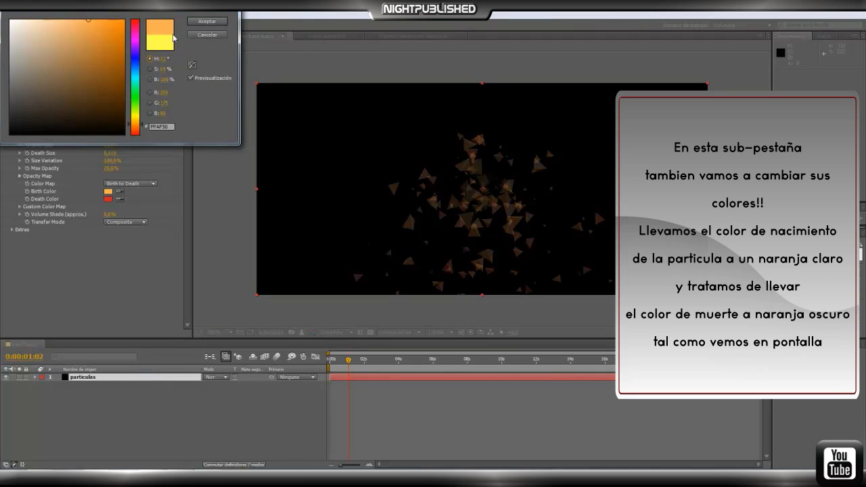
click(197, 23)
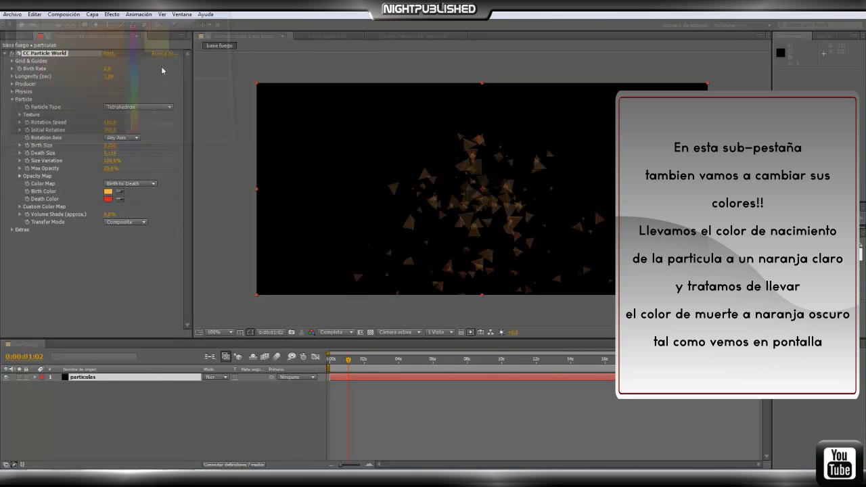
Step: Change the particles' Death Color to a darker, saturated orange
click(109, 200)
drag(138, 135, 138, 131)
click(118, 47)
click(120, 30)
click(196, 24)
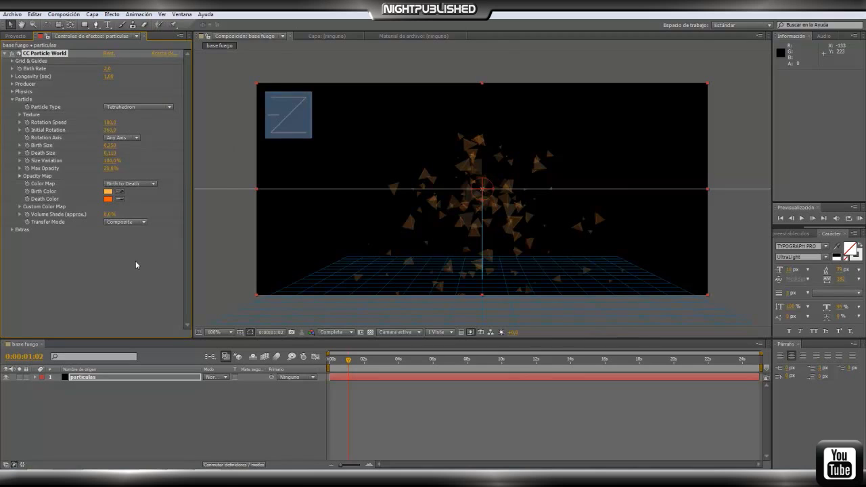
Step: In the particle physics, set Velocity to 0 and Gravity to -0,020, then check the result at 0:00:02:10
click(12, 94)
click(108, 107)
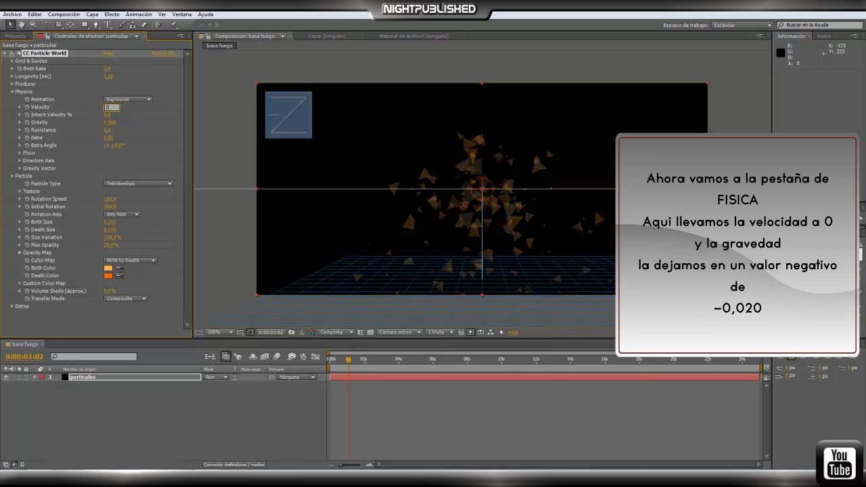
key(Return)
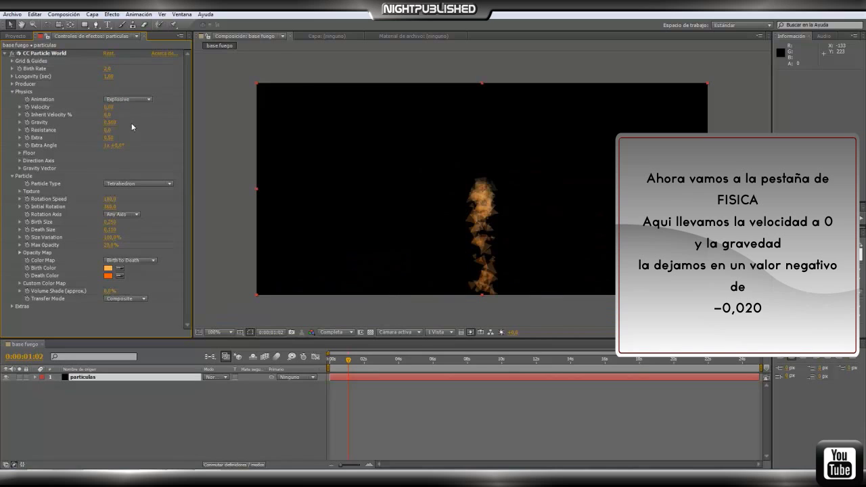
drag(110, 127, 88, 126)
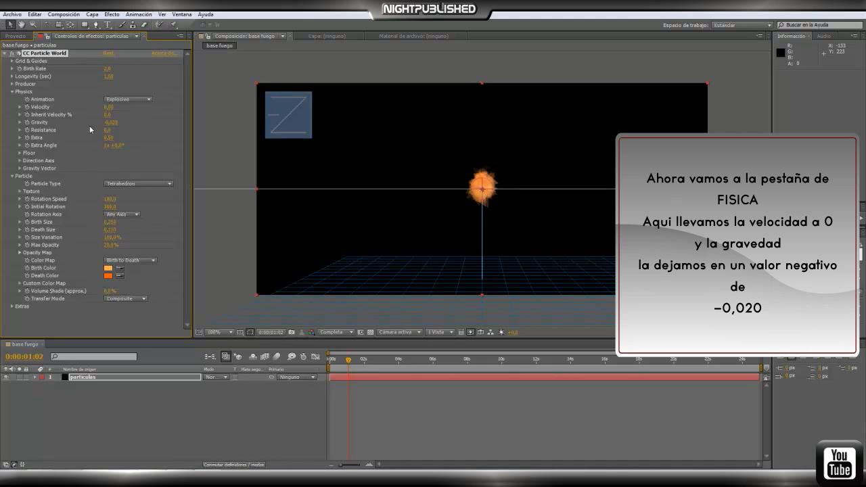
drag(349, 362, 371, 364)
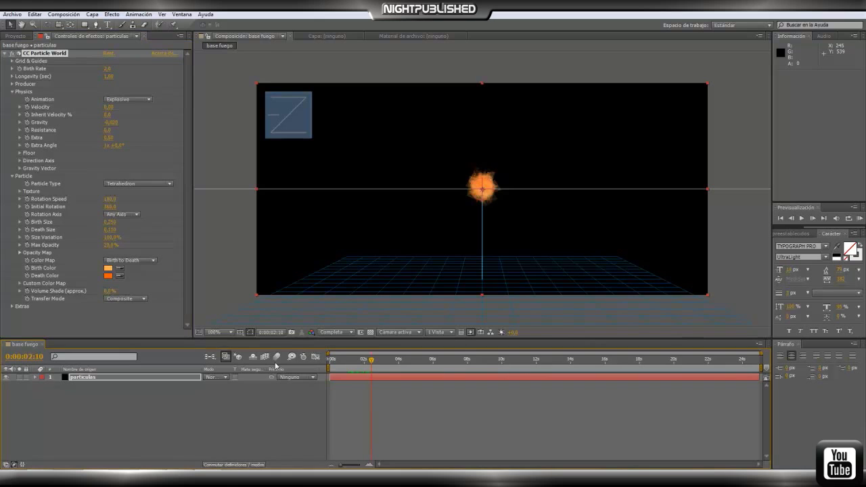
Step: Set the particle producer's Position Y to 0,14, Position Z to -0,27 and Radius X to 0,105
click(12, 83)
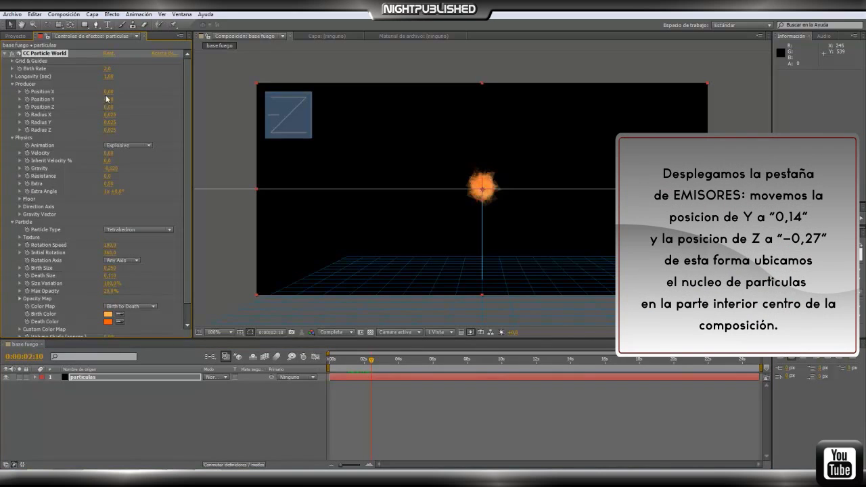
mouse_move(110, 102)
mouse_down()
mouse_move(117, 100)
mouse_move(97, 107)
mouse_up()
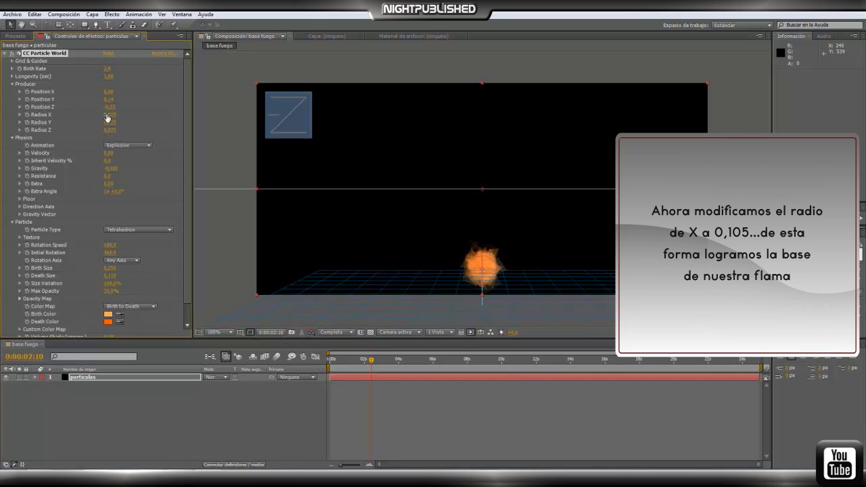
drag(112, 120, 112, 116)
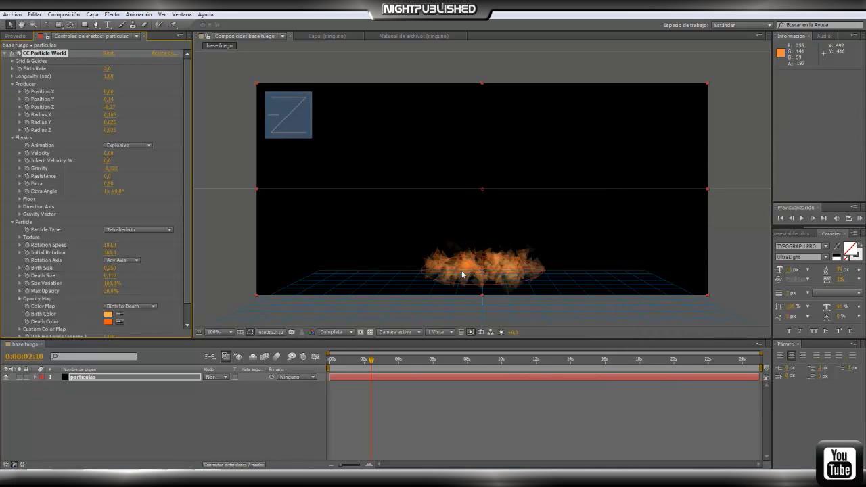
Step: Move the current time to 0:00:03:15 and set the particles' Longevity to 2,30 seconds
drag(374, 357, 392, 364)
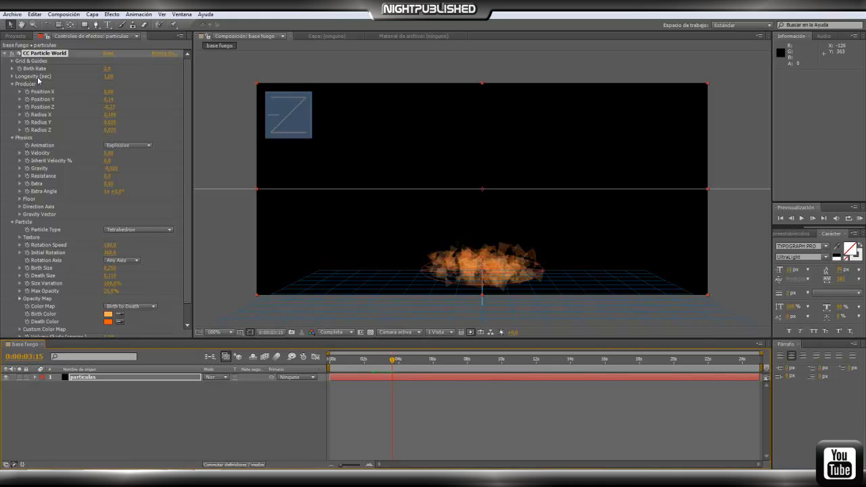
drag(106, 80, 165, 79)
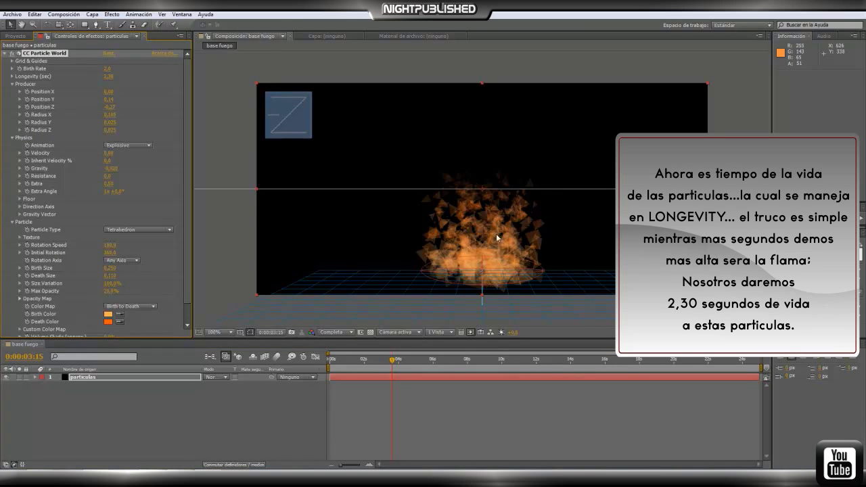
click(264, 405)
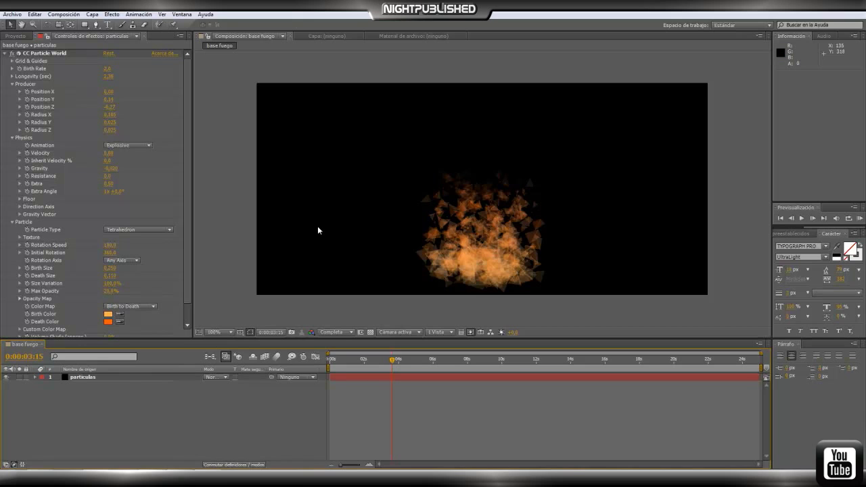
Step: Select the particulas layer and collapse its CC Particle World settings
click(125, 378)
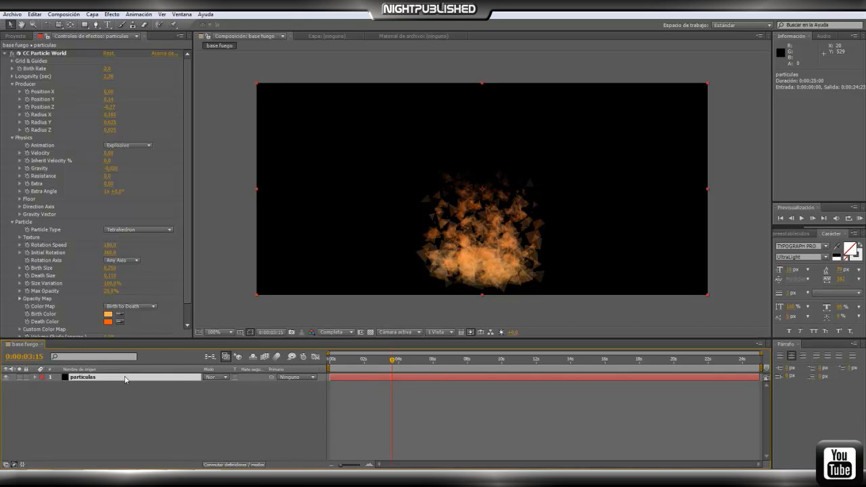
click(5, 54)
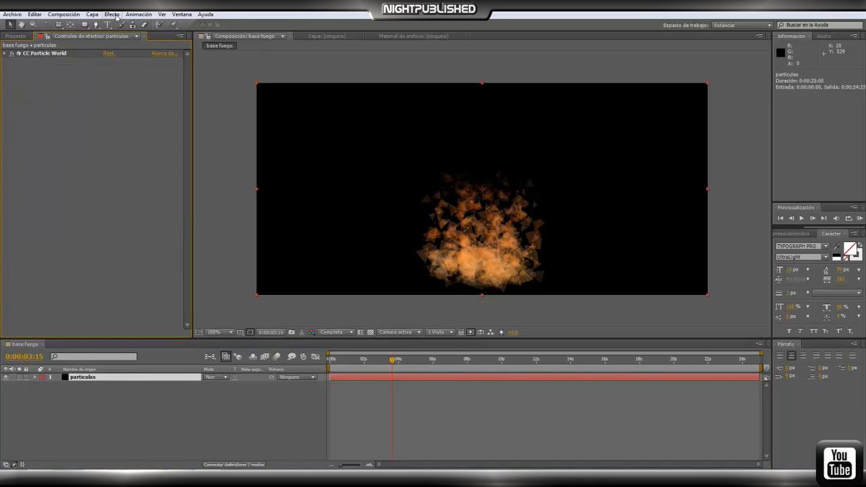
Step: Apply CC Vector Blur to the particulas layer with an Amount of 45, and check the flame at 0:00:04:07
click(113, 14)
mouse_move(133, 68)
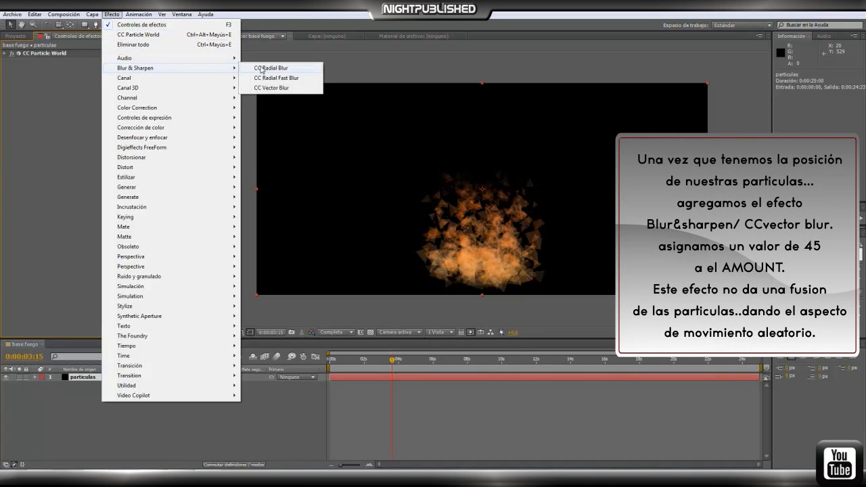
click(289, 88)
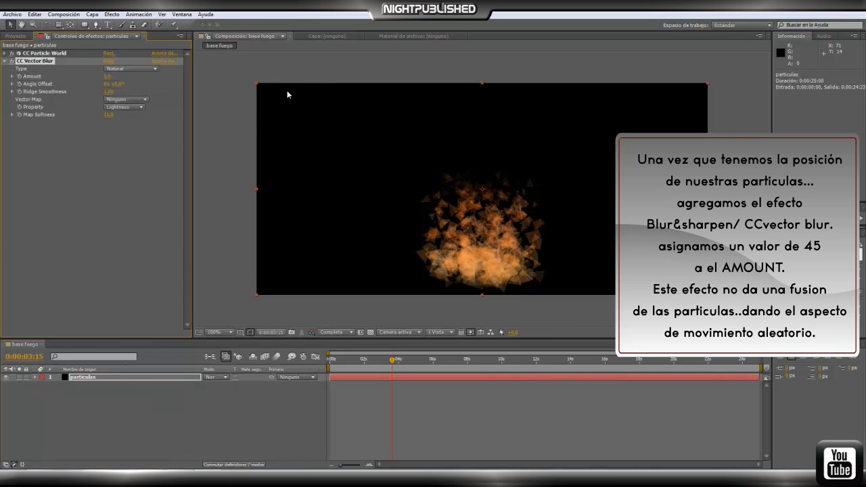
drag(107, 77, 122, 77)
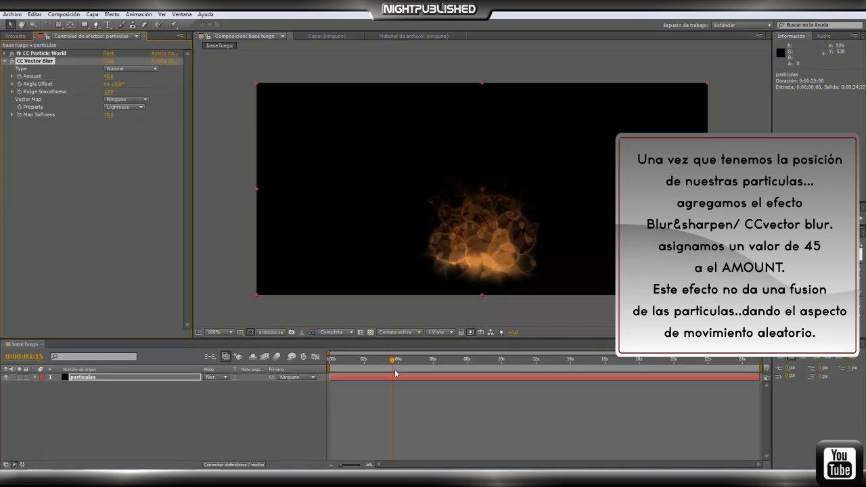
drag(392, 364, 403, 363)
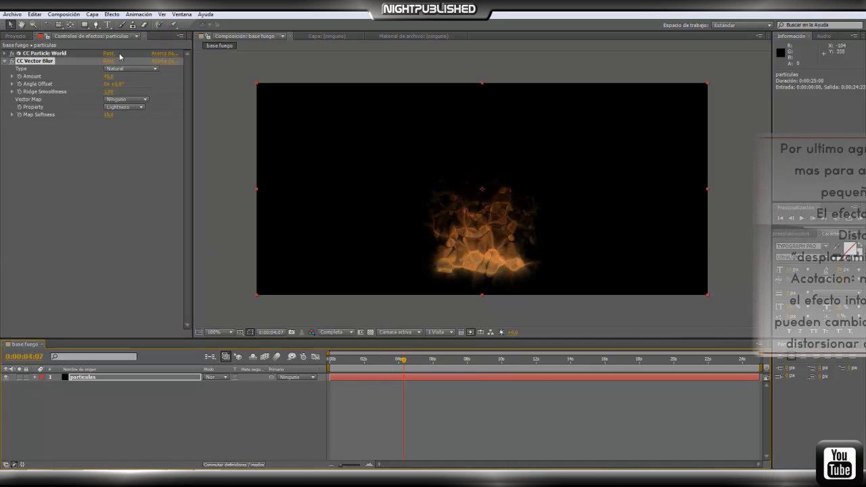
Step: Add the Desplazamiento turbulento distortion effect to the particulas layer with its default settings
click(112, 14)
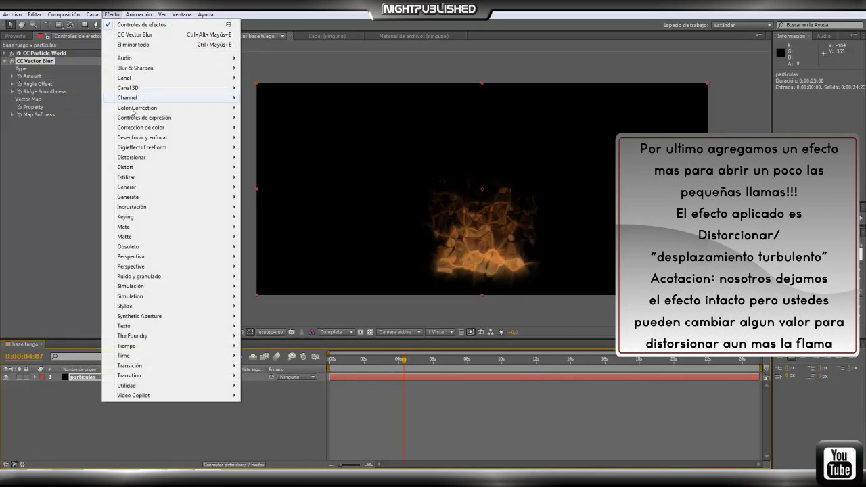
mouse_move(159, 157)
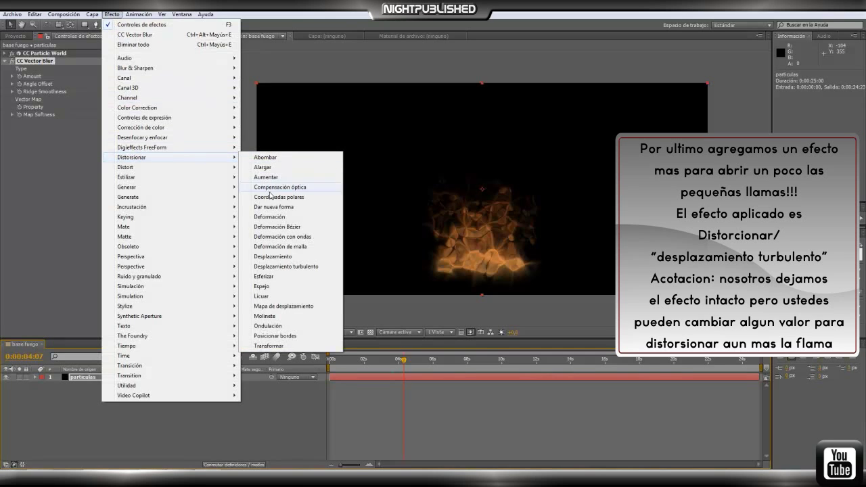
click(305, 268)
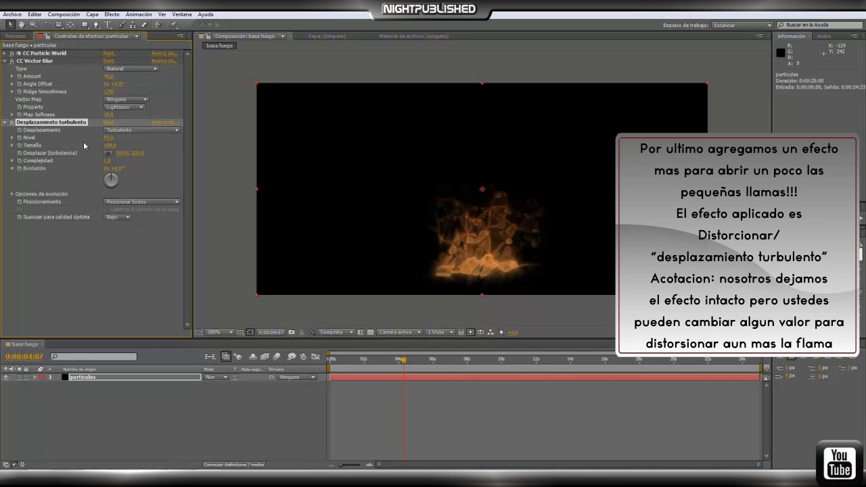
Step: Duplicate the particulas layer twice to make three stacked copies
click(93, 381)
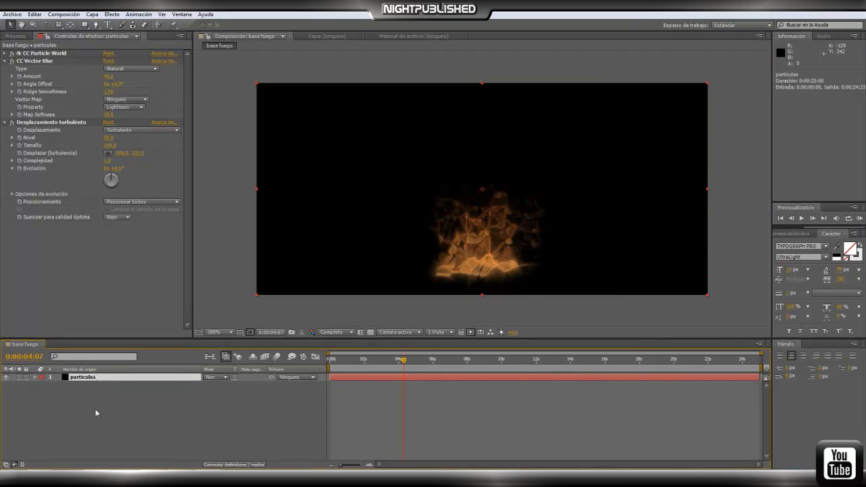
click(34, 15)
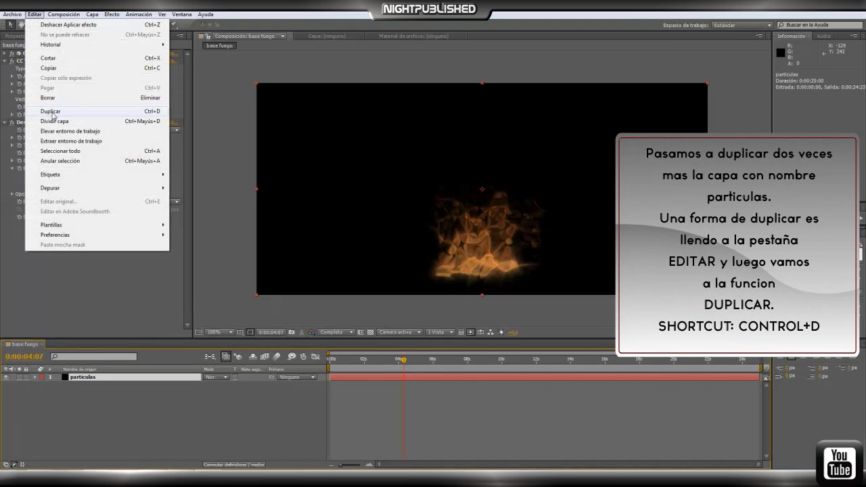
click(80, 112)
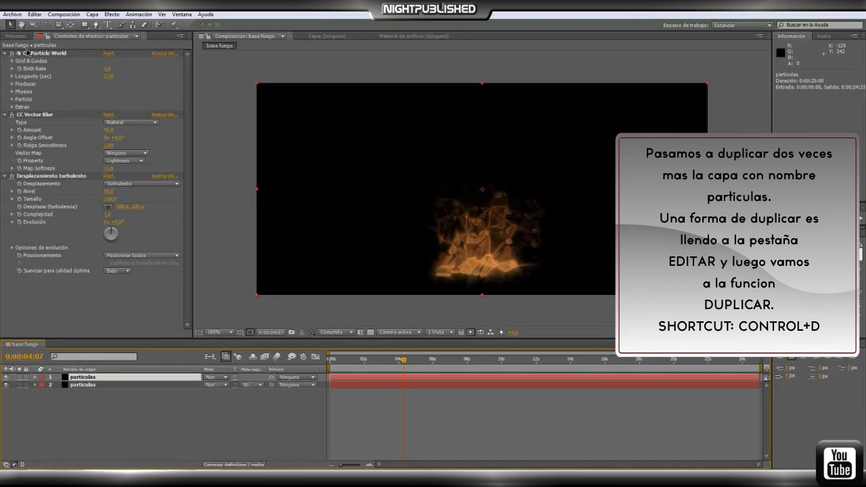
click(34, 14)
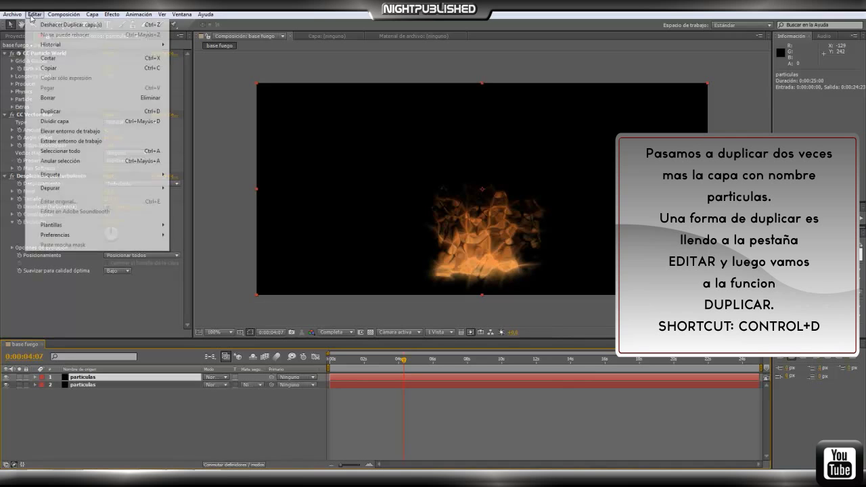
click(52, 113)
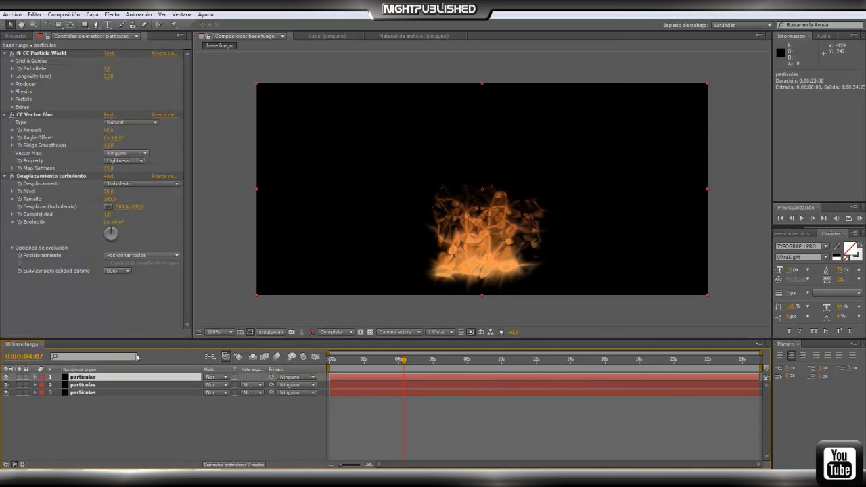
Step: Apply Desenfoque rápido to the lowest particulas layer with Difuminación at about 200 and Repetir píxeles del borde enabled
click(106, 392)
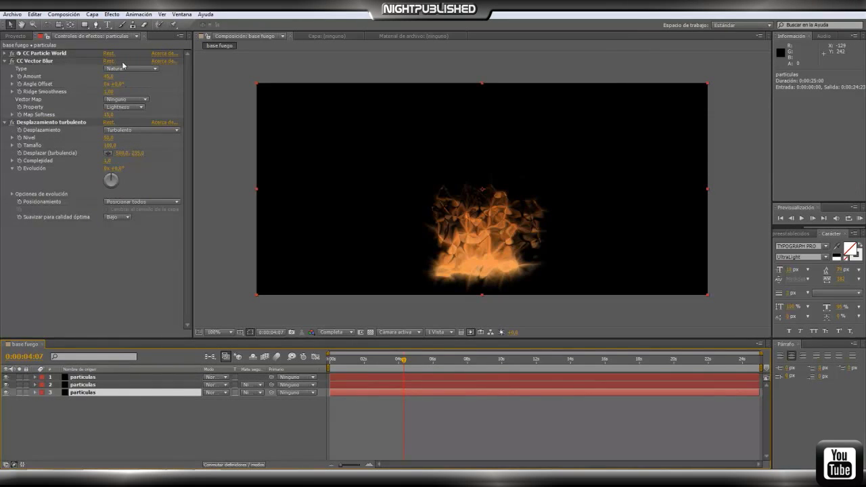
click(112, 14)
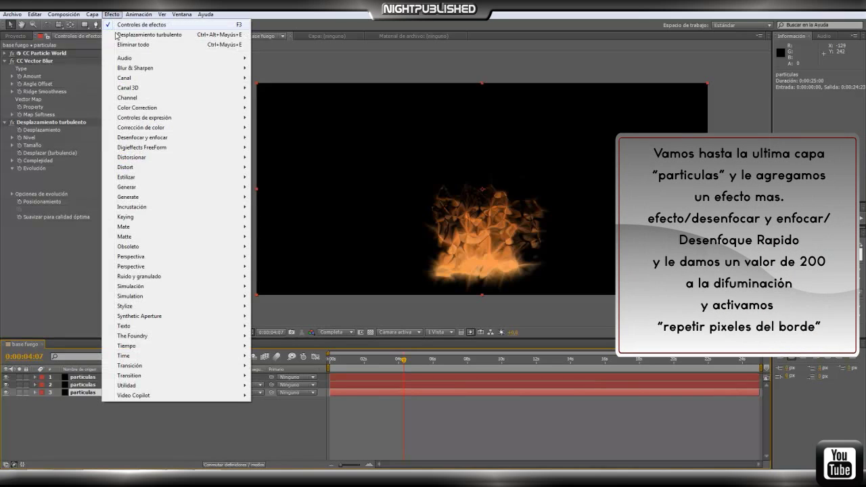
mouse_move(174, 139)
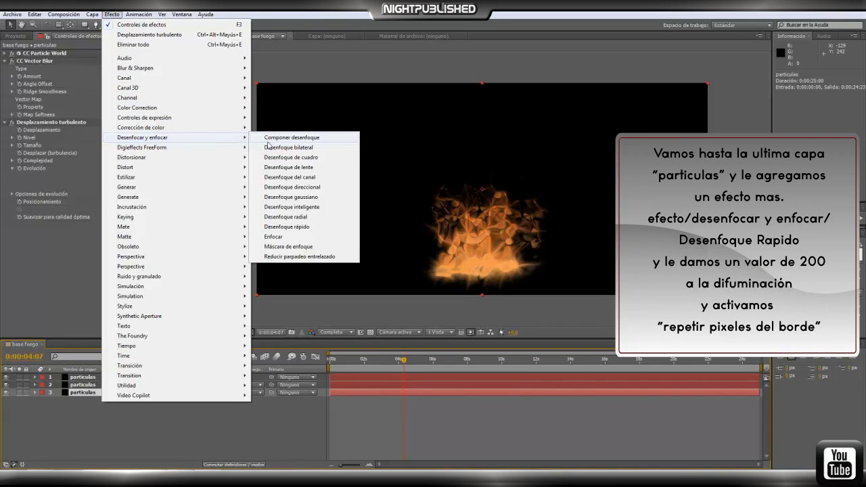
click(293, 228)
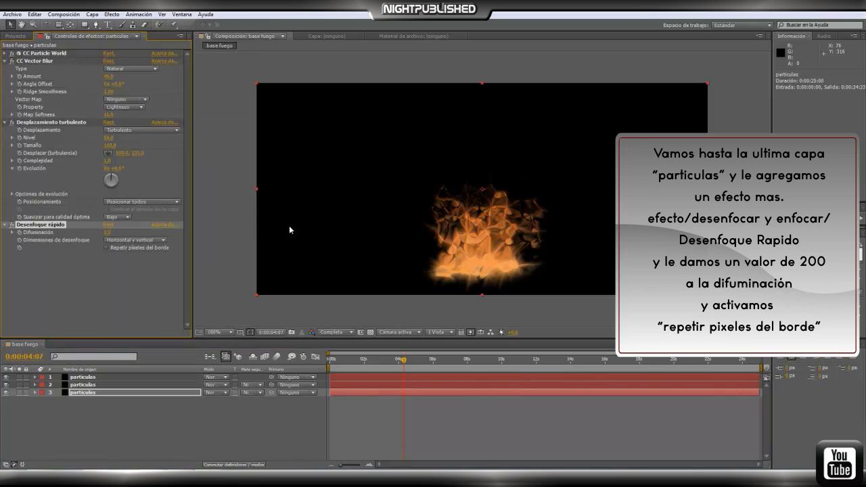
drag(109, 233, 116, 234)
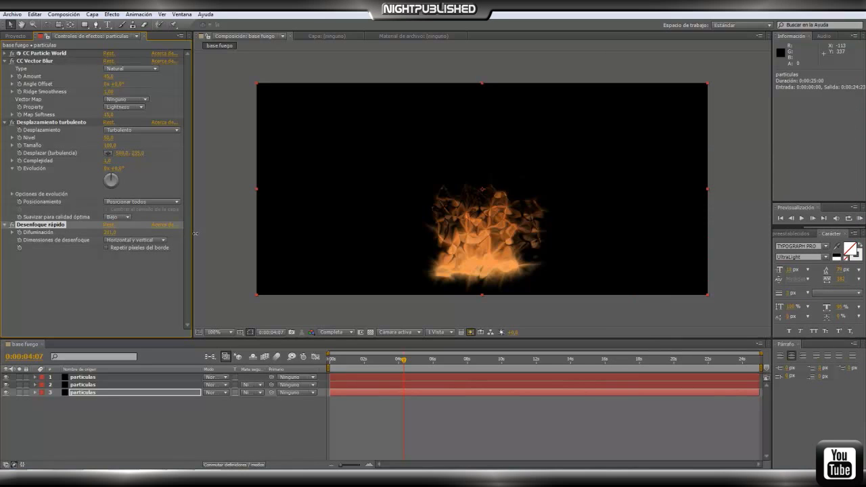
drag(195, 233, 194, 234)
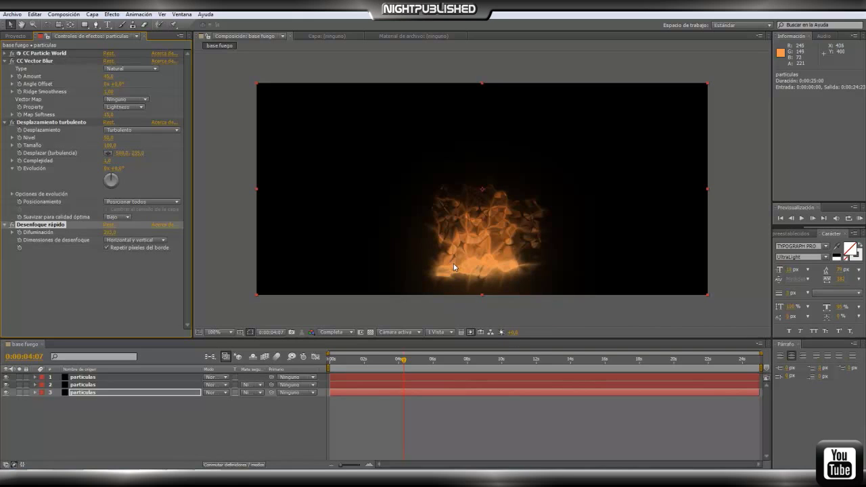
Step: Create an adjustment layer above the particle layers and name it bezier
click(93, 14)
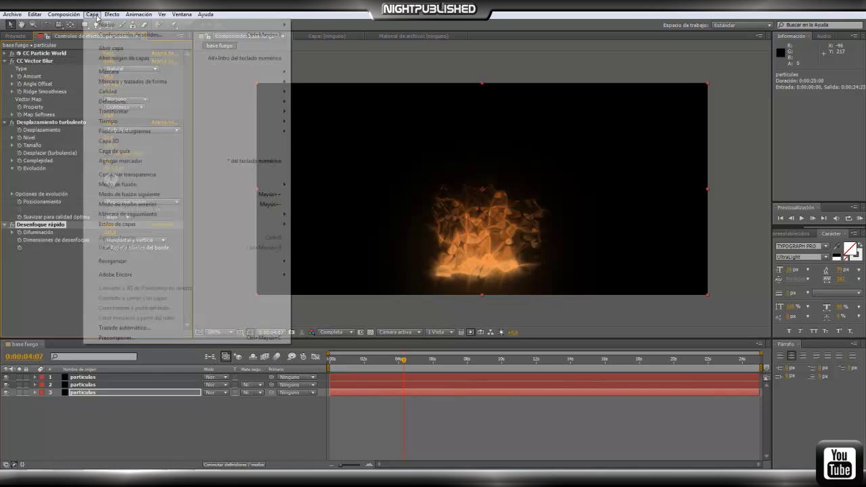
mouse_move(100, 25)
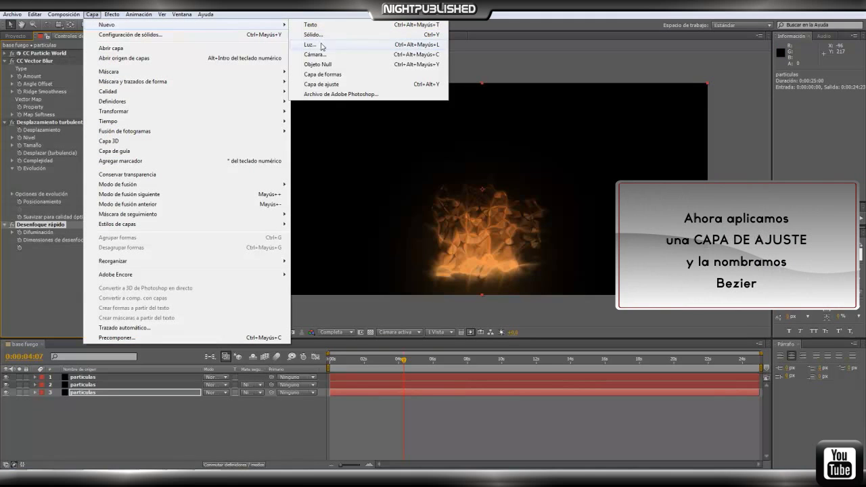
click(324, 84)
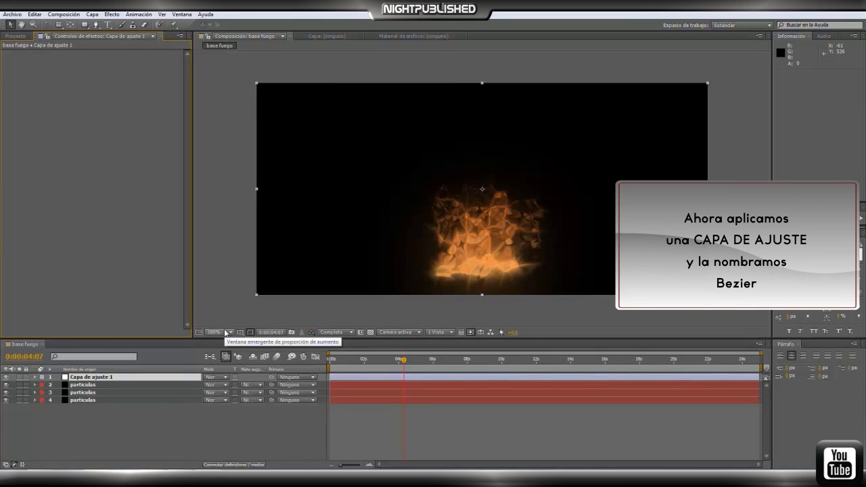
click(86, 379)
key(Return)
text(B)
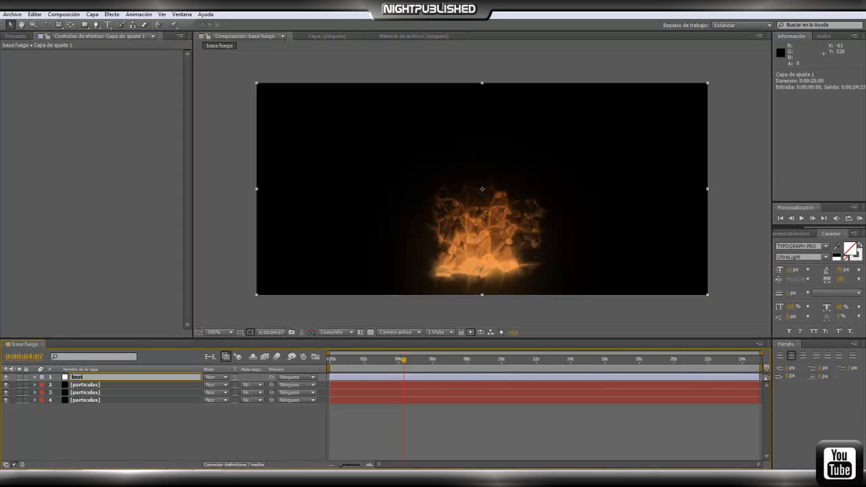
key(Return)
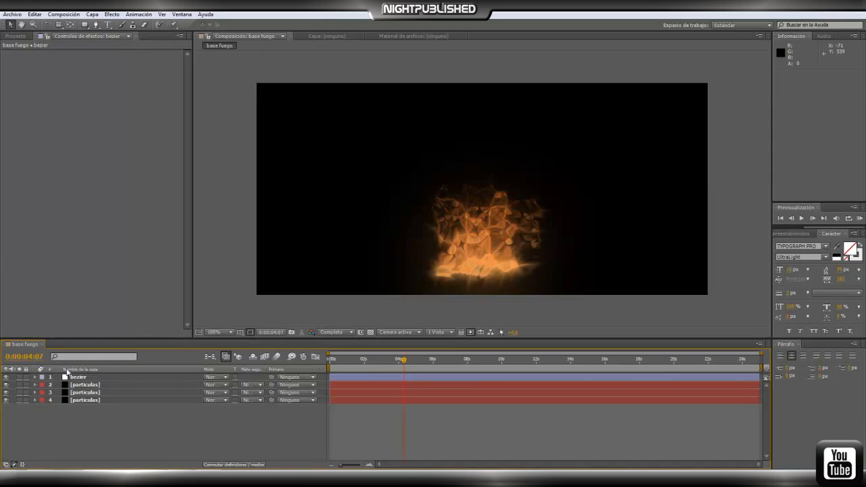
Step: Apply the Deformación Bézier distortion effect to the bezier adjustment layer
click(79, 379)
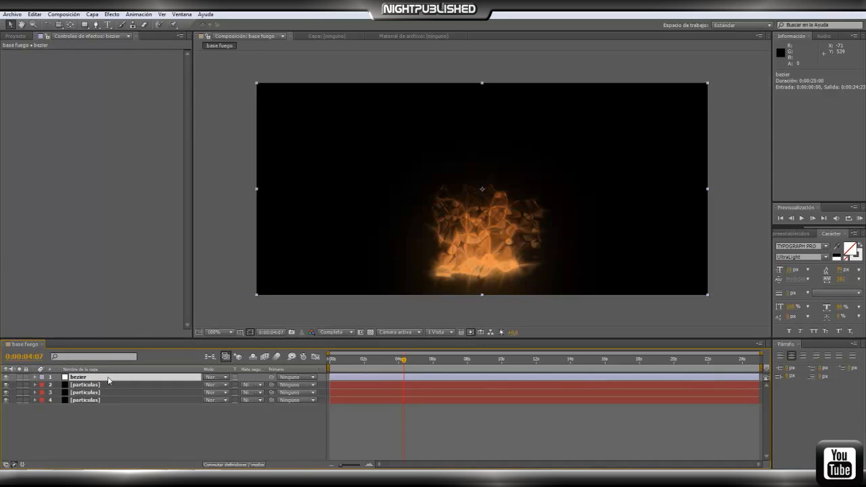
click(112, 14)
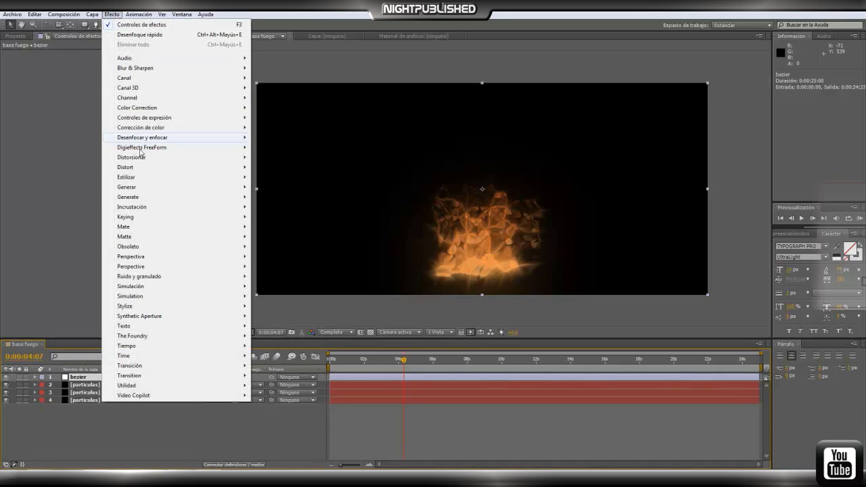
mouse_move(143, 160)
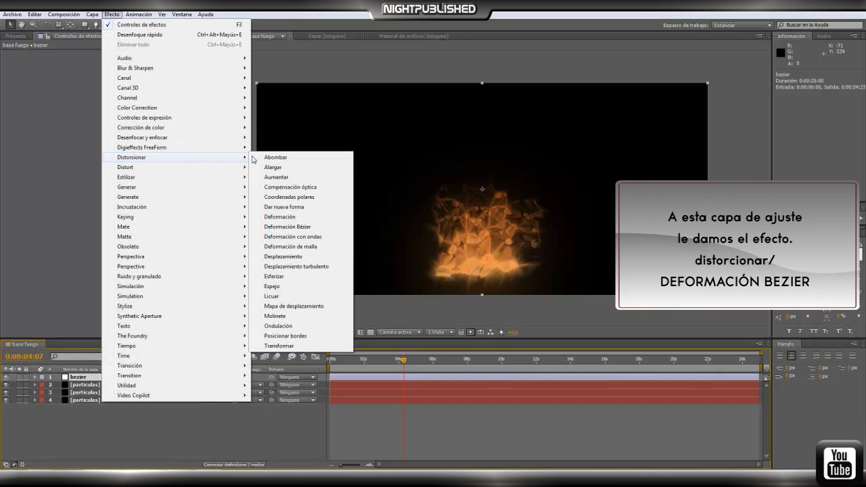
click(295, 230)
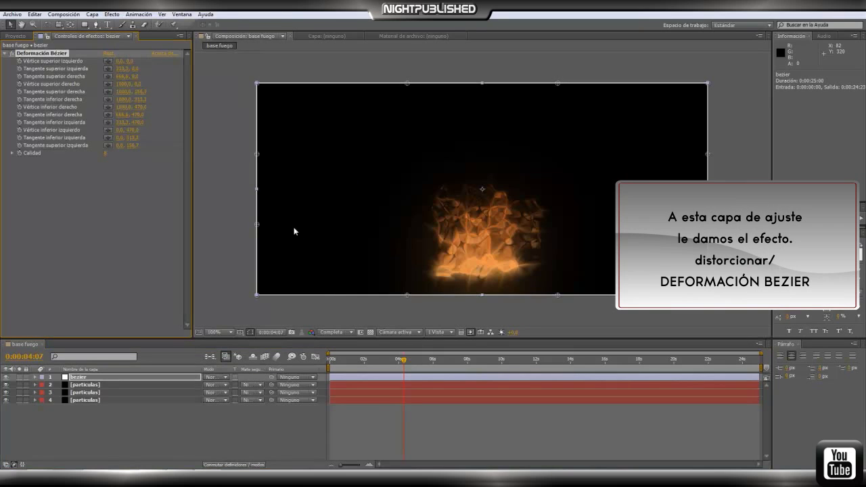
Step: Warp the upper Bézier edge: pull the upper-left tangents outward, move the upper-right vertex to about 916, 40 and bend its tangents inward
drag(406, 84, 377, 35)
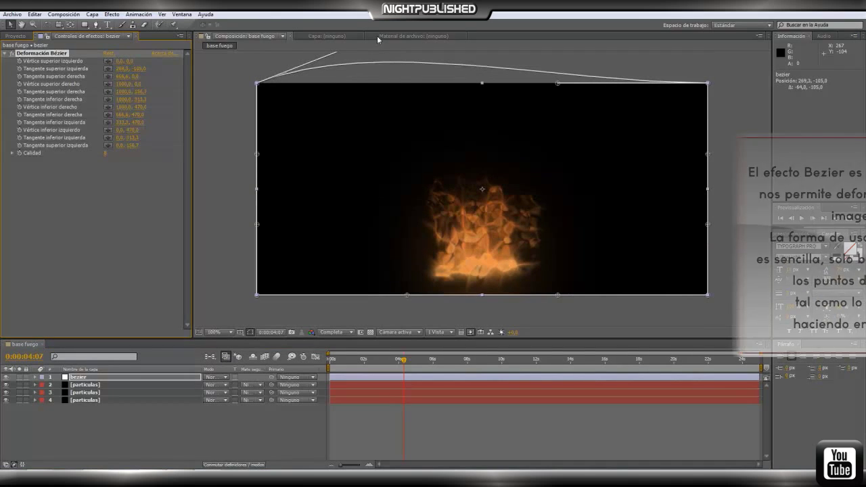
drag(369, 174, 360, 148)
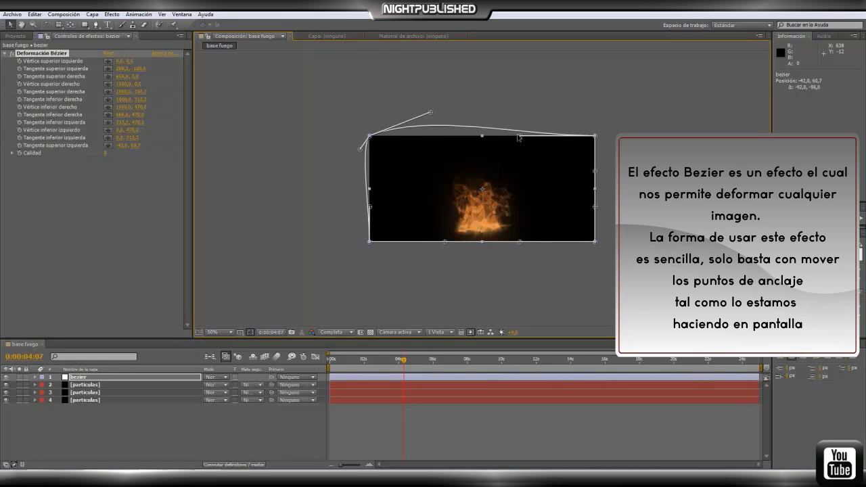
mouse_move(520, 137)
mouse_down()
mouse_move(511, 153)
mouse_move(520, 154)
mouse_up()
drag(595, 137, 577, 147)
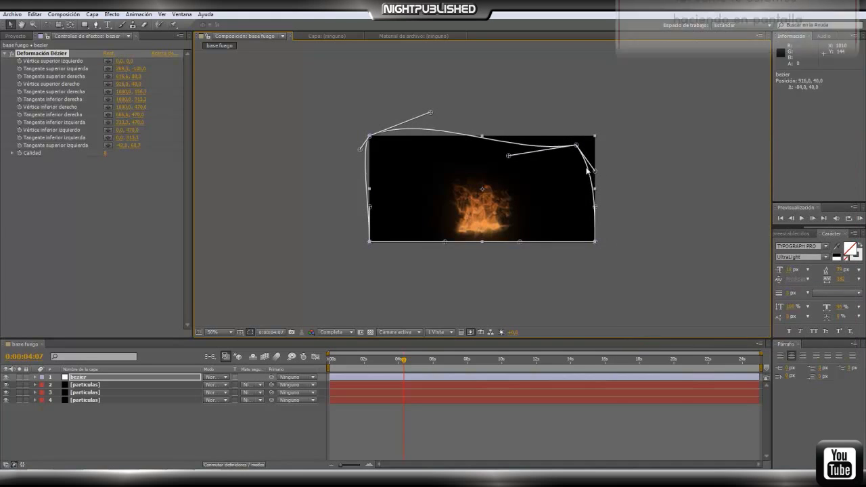
drag(509, 155, 523, 174)
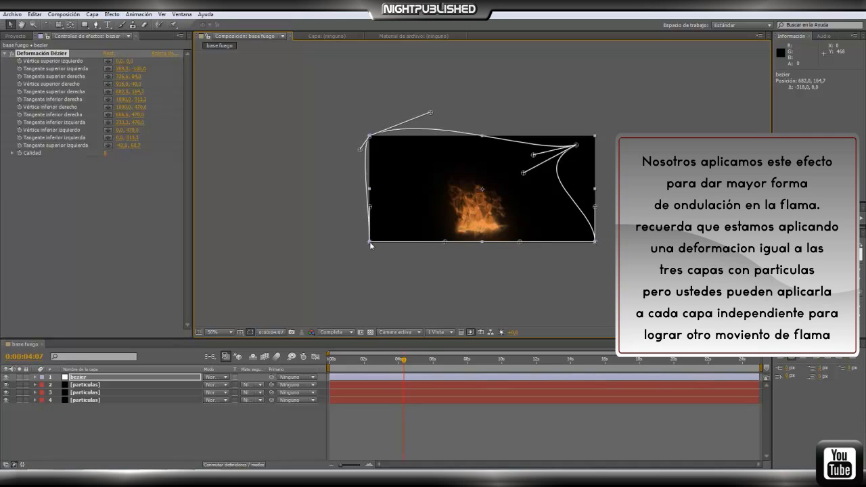
Step: Move the lower-left Bézier vertex inward and below the frame, and reposition its two tangents, the bottom-edge one at about 191, 510
drag(370, 242, 426, 267)
drag(371, 207, 417, 206)
drag(444, 249, 412, 249)
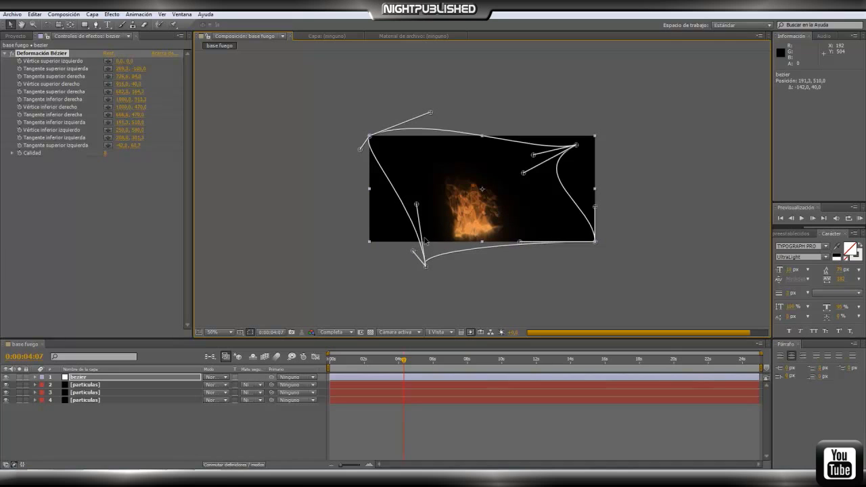
Step: Pull the lower-right Bézier vertex inward to about 620, 576, set its side tangent near 964, 337, and raise the lower-left vertex slightly
drag(596, 245, 514, 274)
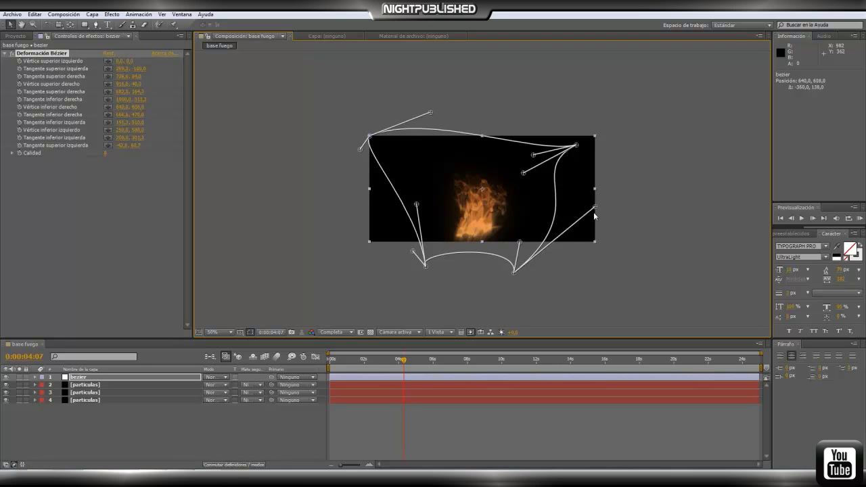
drag(595, 211, 587, 215)
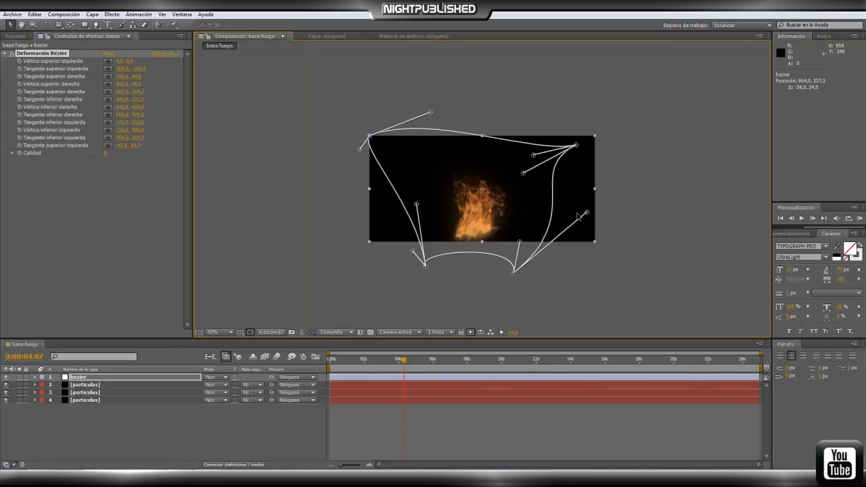
drag(427, 267, 435, 255)
drag(514, 273, 512, 268)
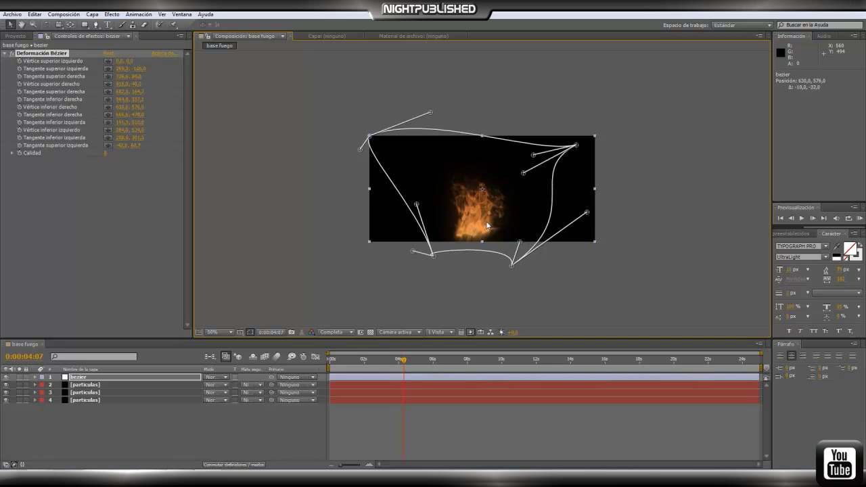
Step: Set the blending mode of the uppermost particulas layer, directly beneath the bezier layer, to Añadir
click(321, 170)
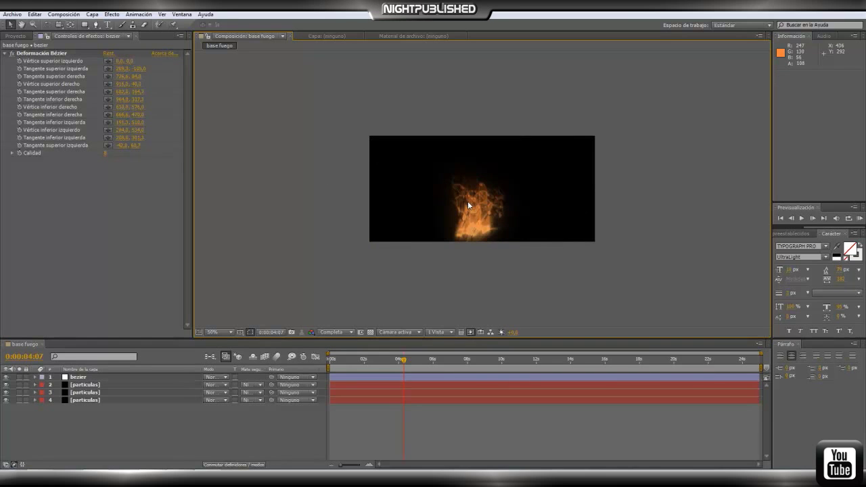
key(slash)
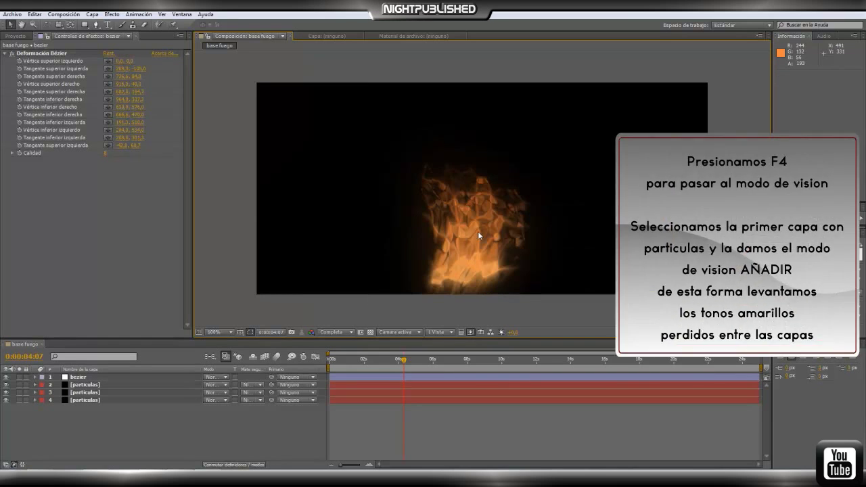
click(125, 385)
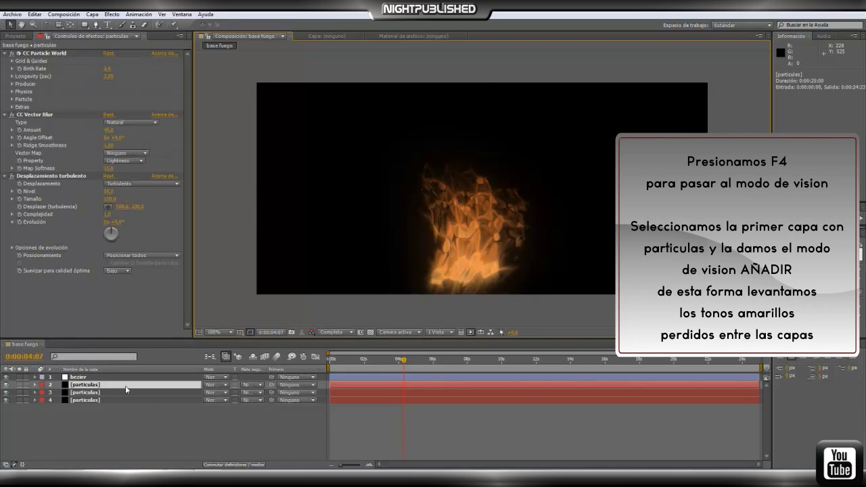
click(226, 388)
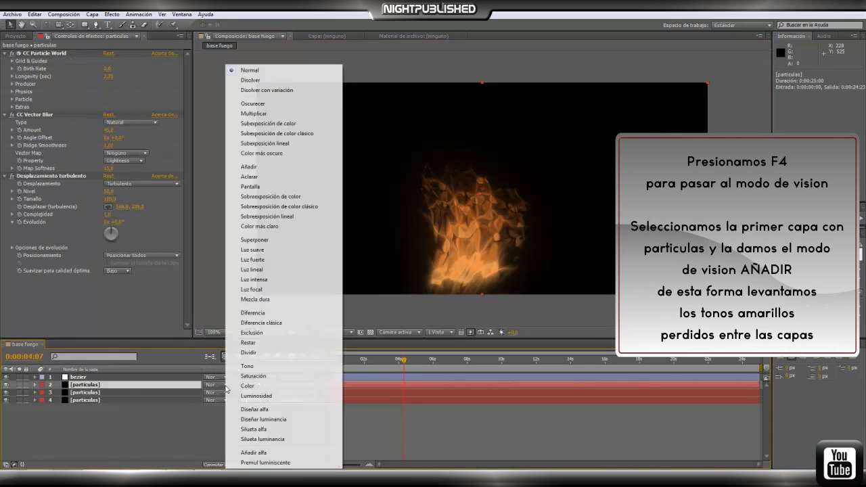
click(258, 168)
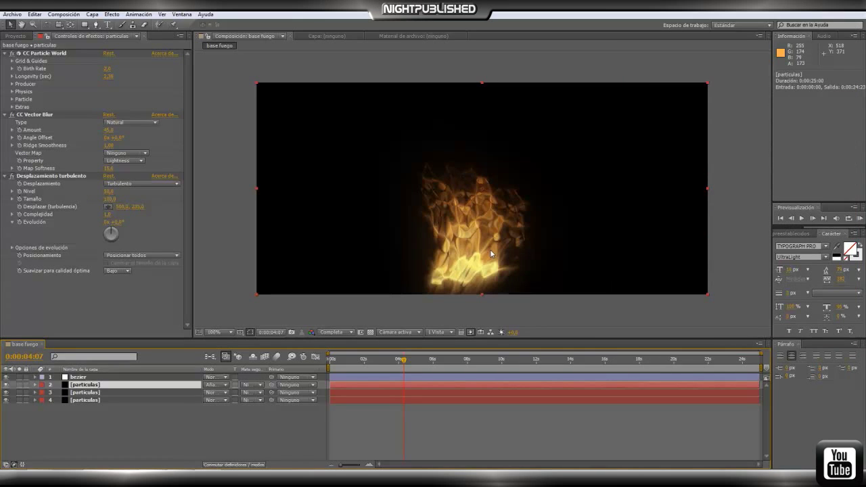
Step: Precompose the bezier layer and all three particulas layers into a new composition named "fuego flama"
click(120, 419)
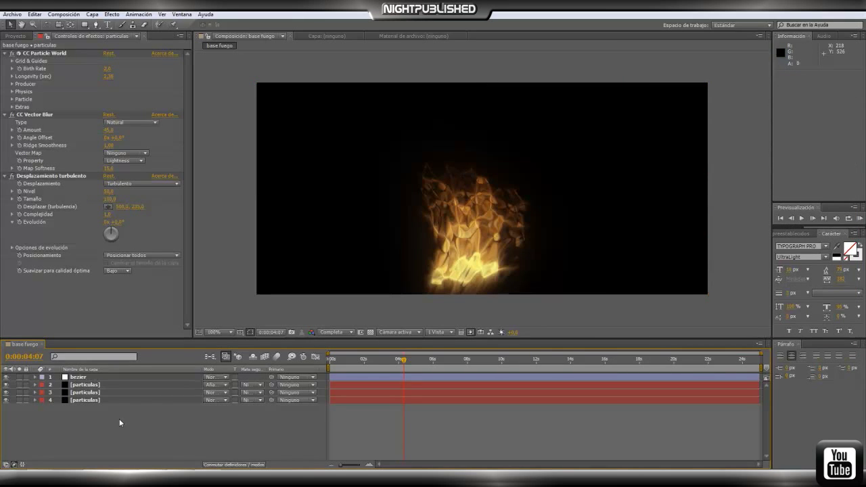
drag(113, 415, 101, 380)
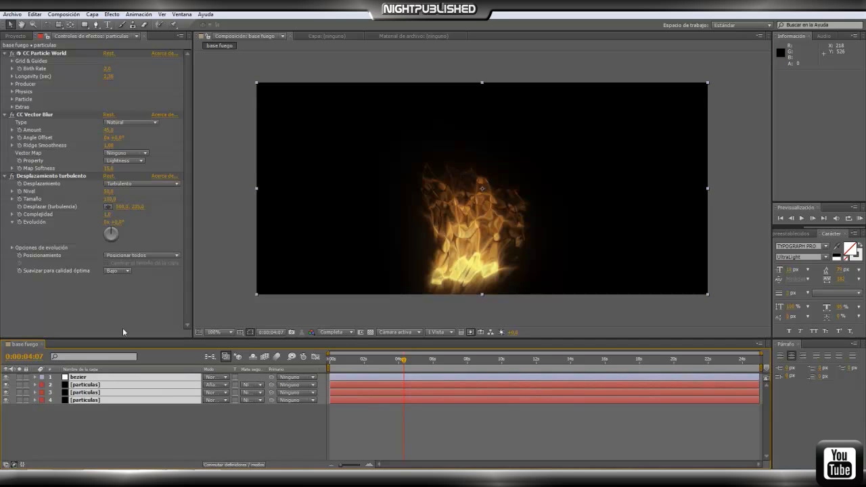
click(93, 14)
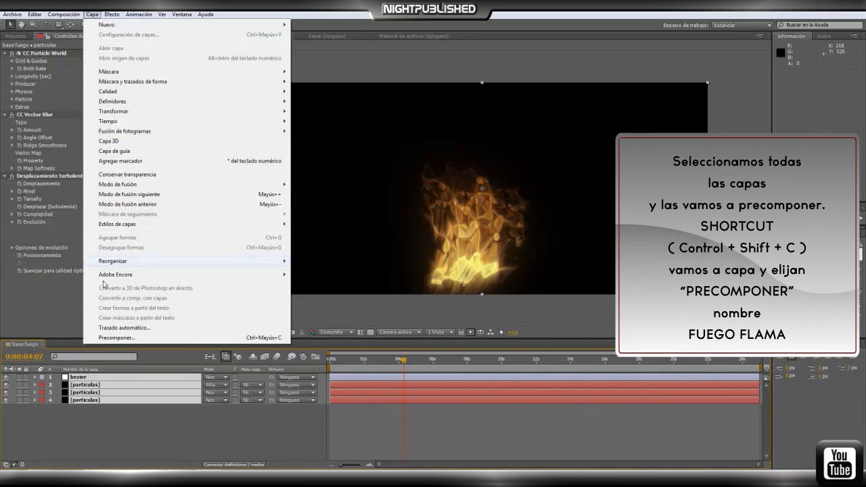
click(115, 337)
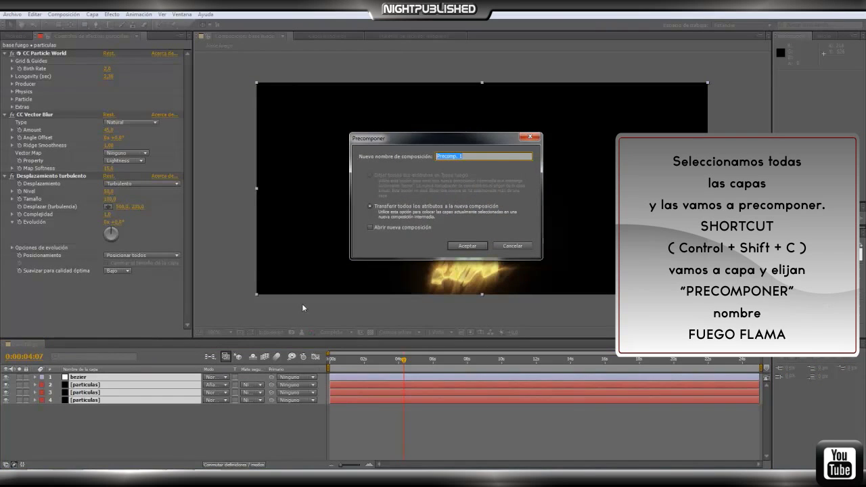
text(F)
click(468, 246)
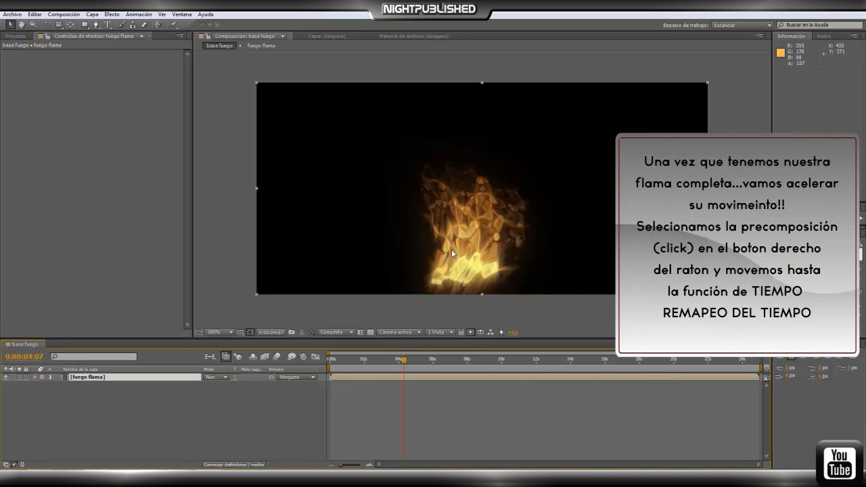
Step: Enable time remapping on the fuego flama layer and move its final keyframe to 0:00:15:23
right_click(106, 380)
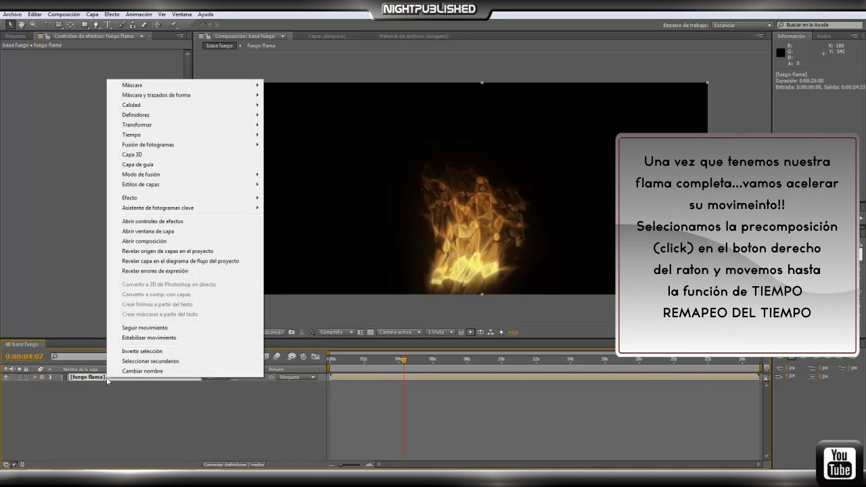
mouse_move(246, 141)
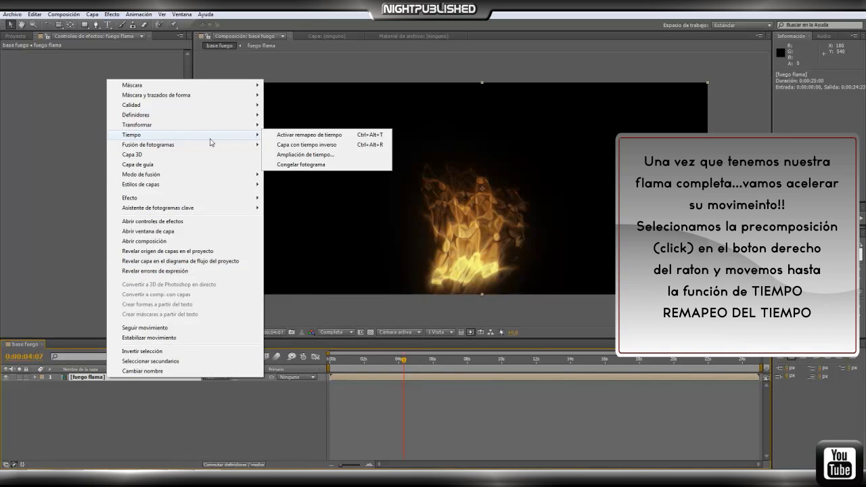
click(299, 136)
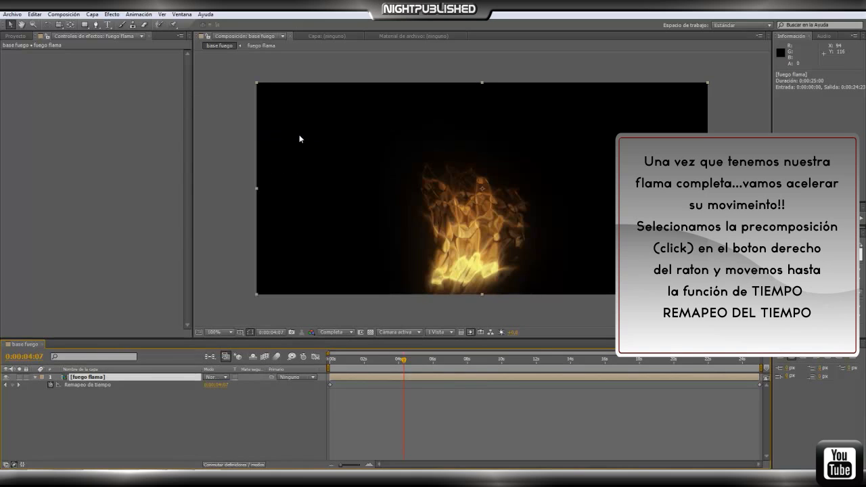
drag(530, 362, 606, 359)
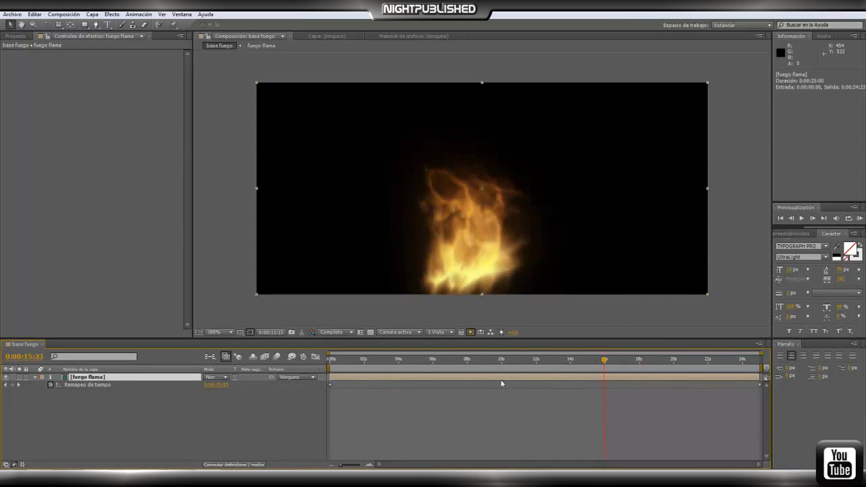
drag(759, 384, 756, 385)
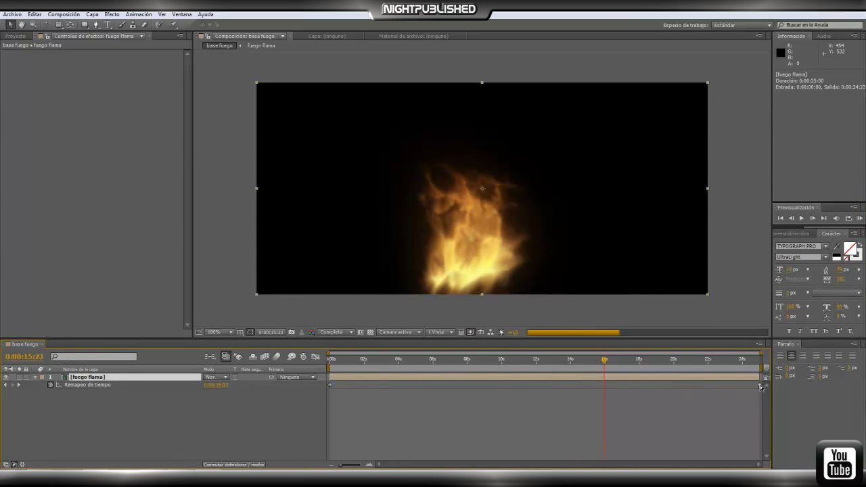
drag(681, 392, 605, 388)
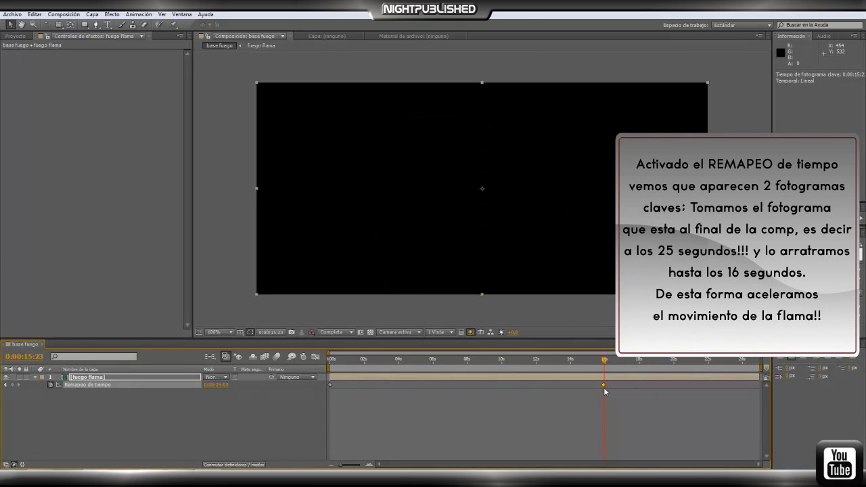
Step: Return the current time to 0:00:04:07 and shorten the work area to end at about 16 seconds
click(607, 367)
drag(553, 364, 404, 368)
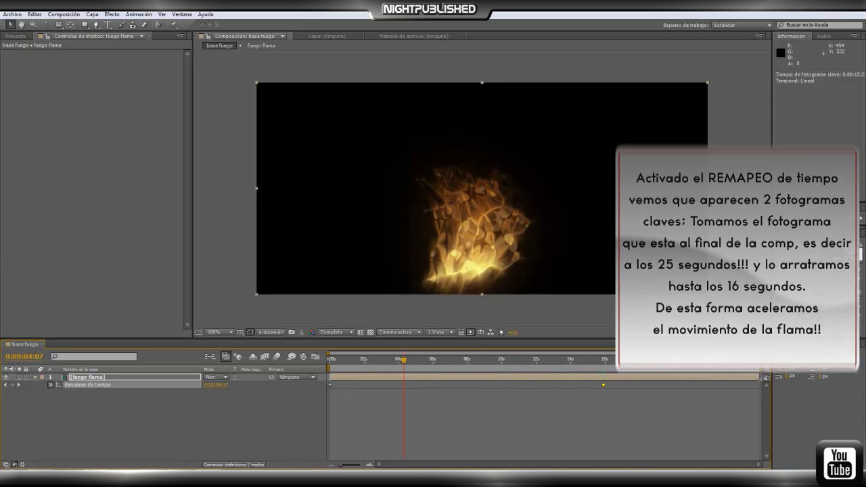
drag(763, 367, 606, 367)
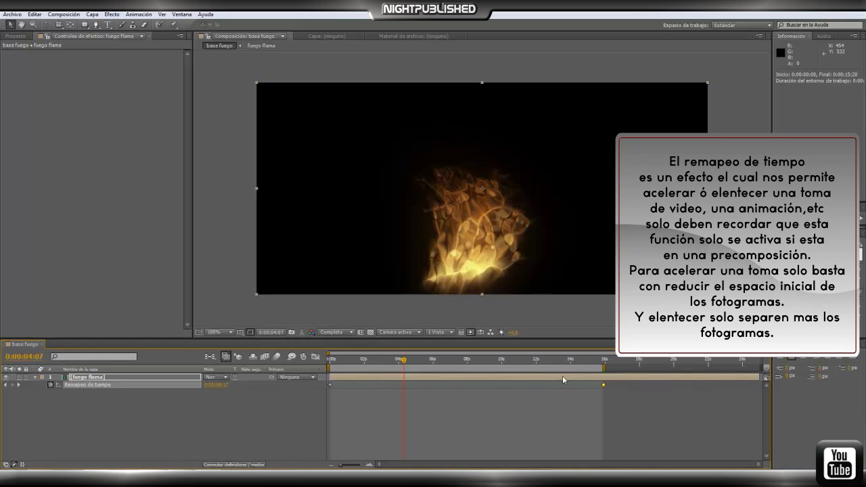
Step: Collapse the fuego flama layer's properties and rename the layer "fuego flama 1"
click(34, 377)
click(102, 377)
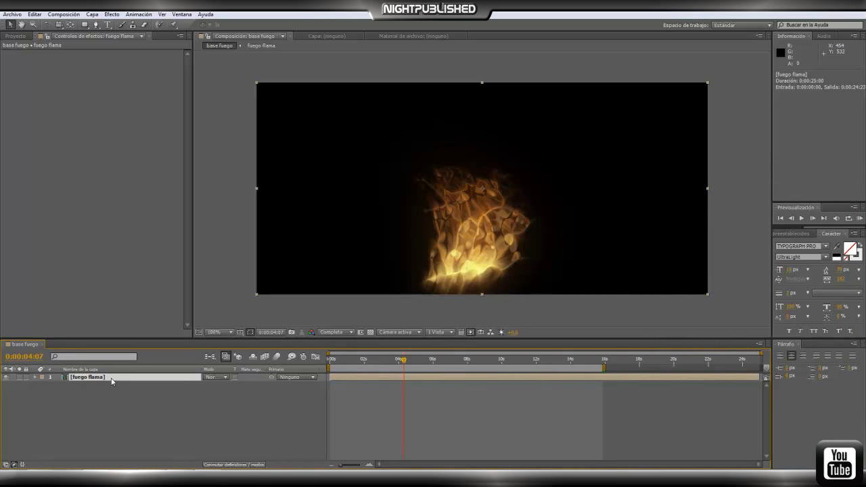
key(Return)
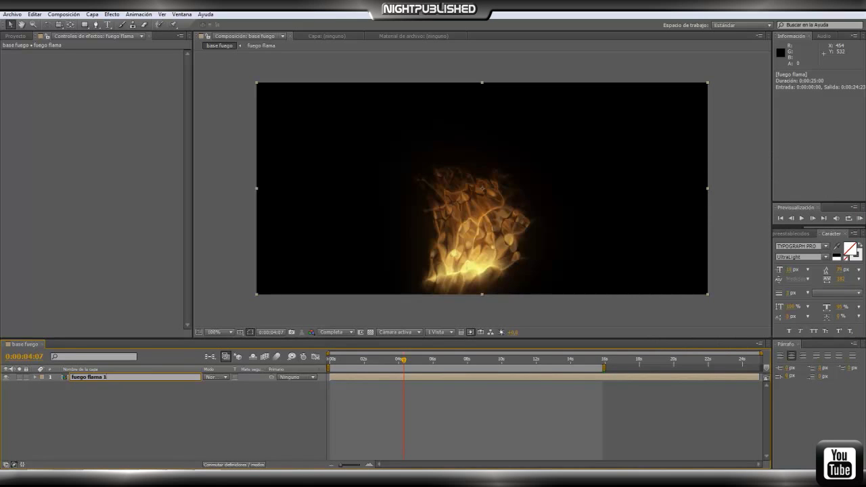
text(fuego flama 1)
key(Return)
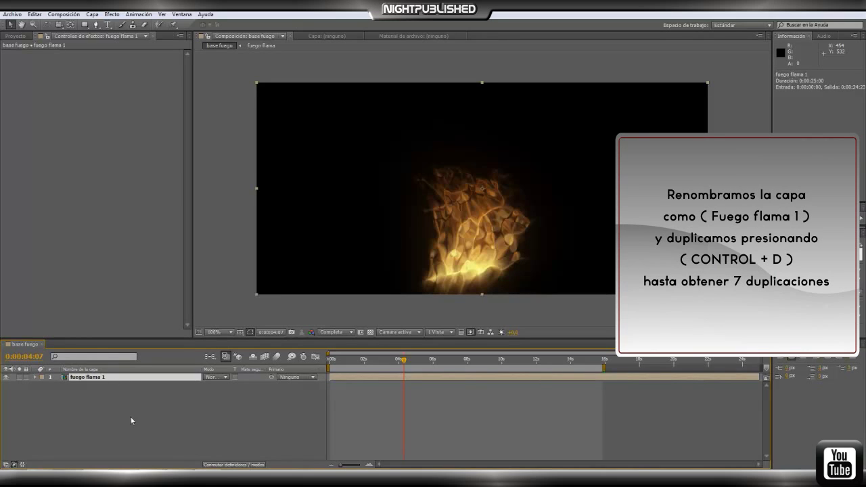
Step: Duplicate the fuego flama 1 layer six times to get layers up to fuego flama 7
key(ctrl+d)
key(ctrl+d)
key(ctrl+d)
key(ctrl+d)
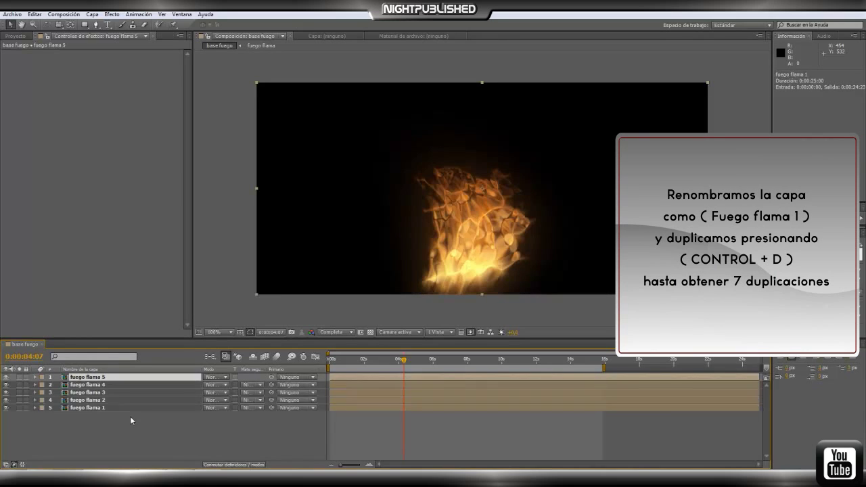
key(ctrl+d)
key(ctrl+d)
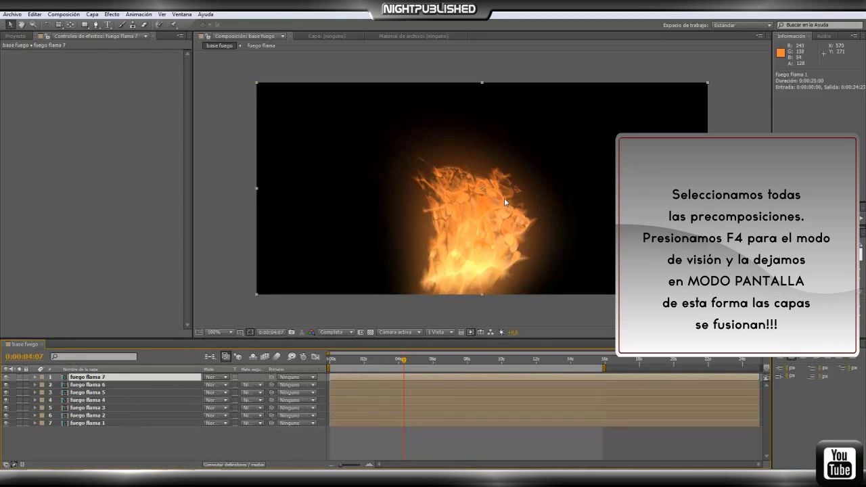
Step: Set the blending mode of all seven fuego flama layers to Pantalla
drag(136, 445, 113, 375)
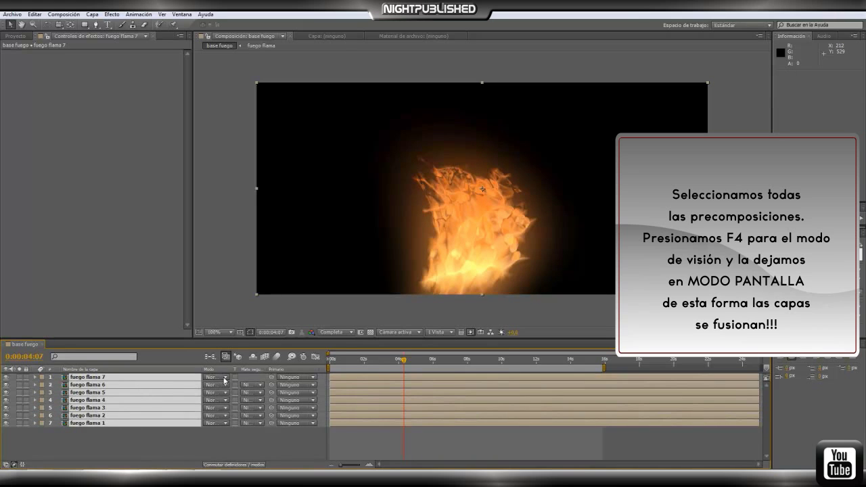
click(225, 380)
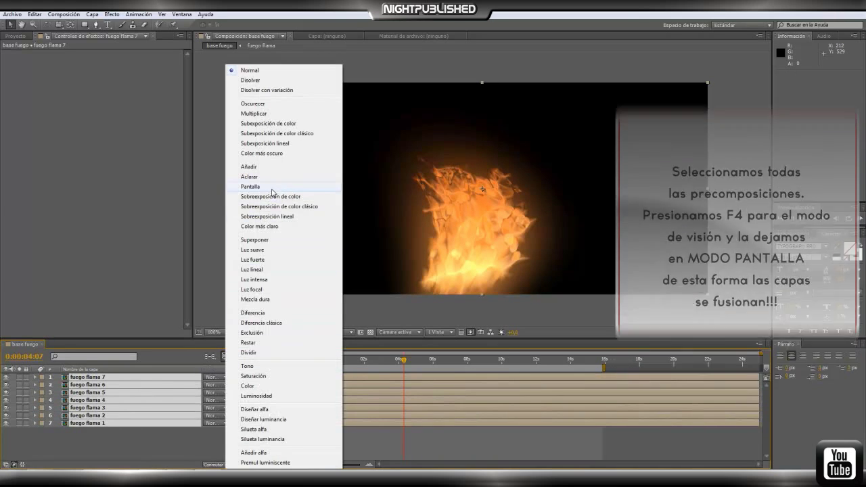
click(272, 189)
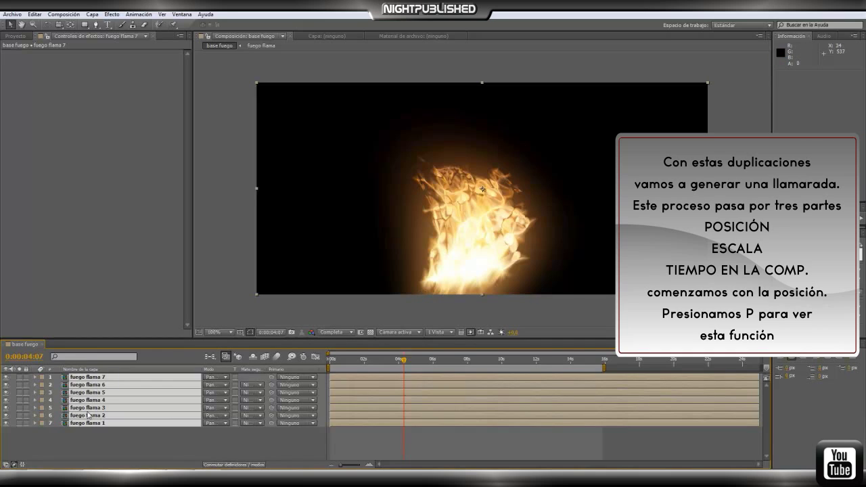
Step: Show the Position property of all seven flame layers and set fuego flama 7's position to 940, 185
drag(117, 438, 100, 381)
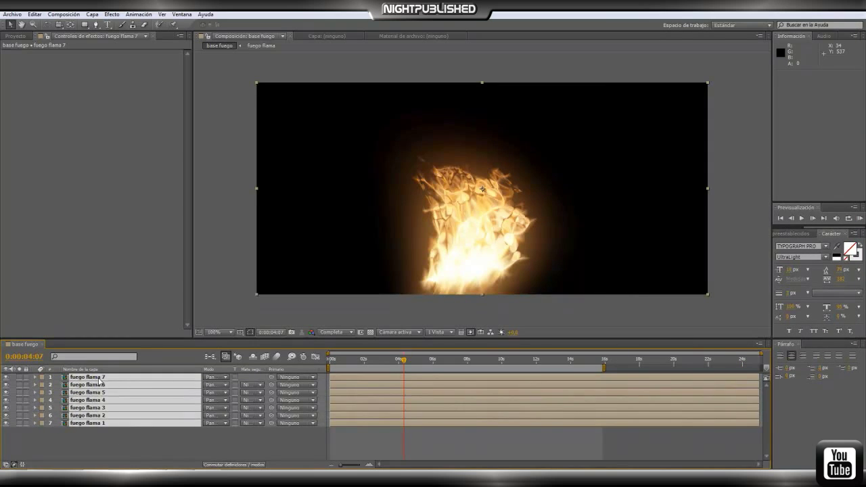
key(p)
click(111, 384)
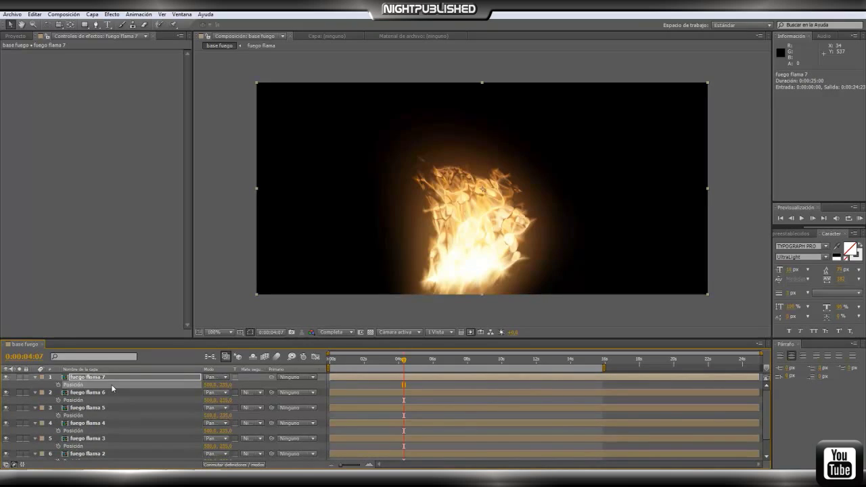
click(211, 384)
text(940)
key(Tab)
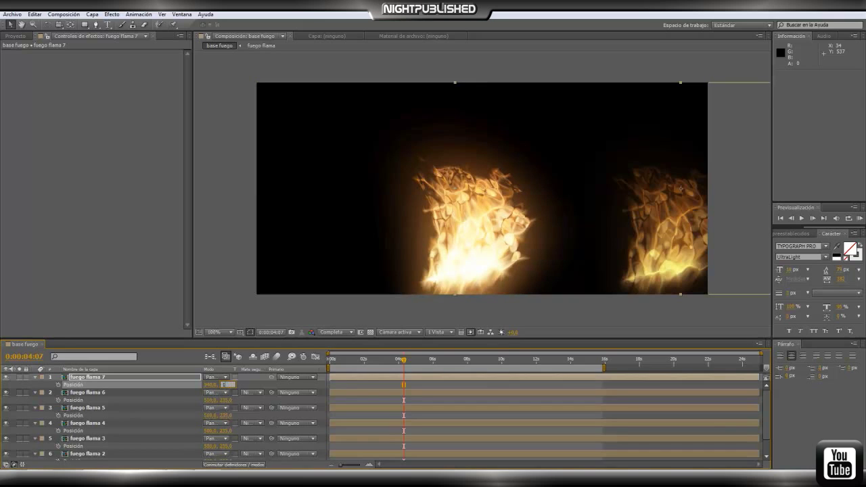
text(185)
Step: Set the position of fuego flama 6 to 682, 297 and of fuego flama 5 to 117, 228
click(211, 400)
text(652)
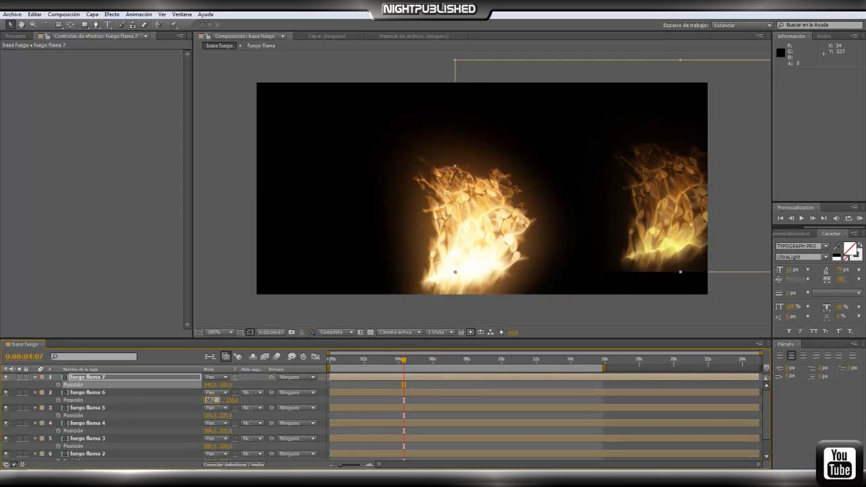
key(Tab)
text(297)
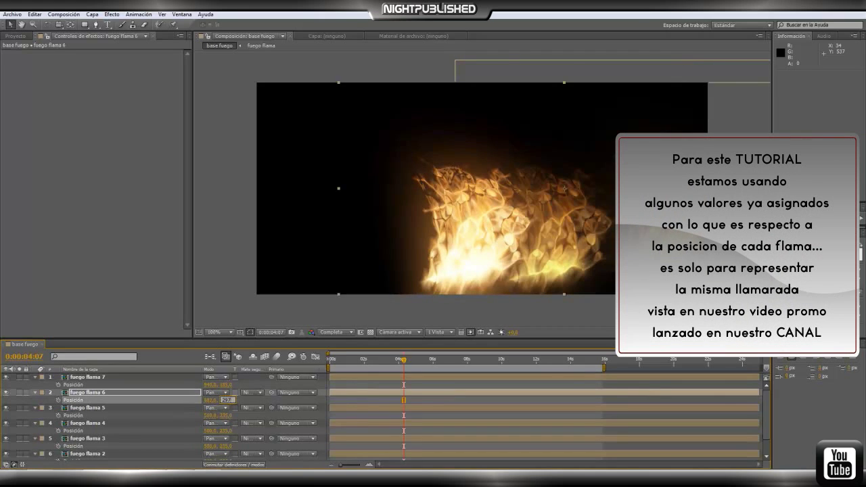
click(210, 415)
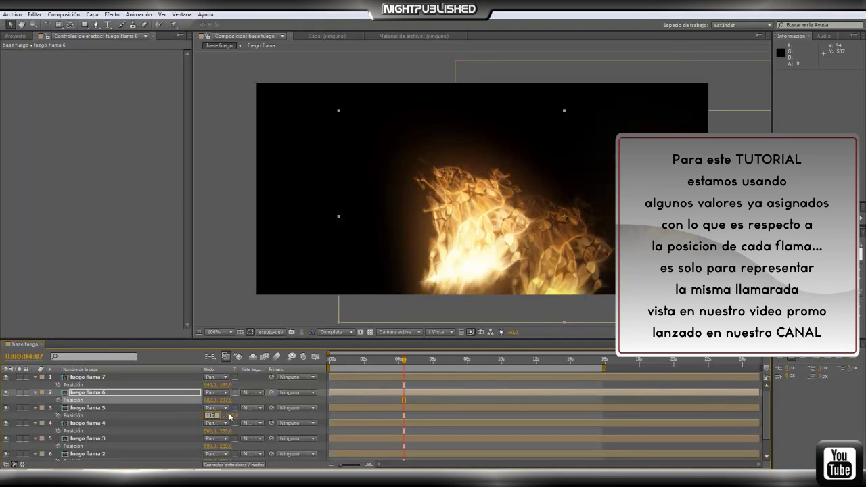
key(Tab)
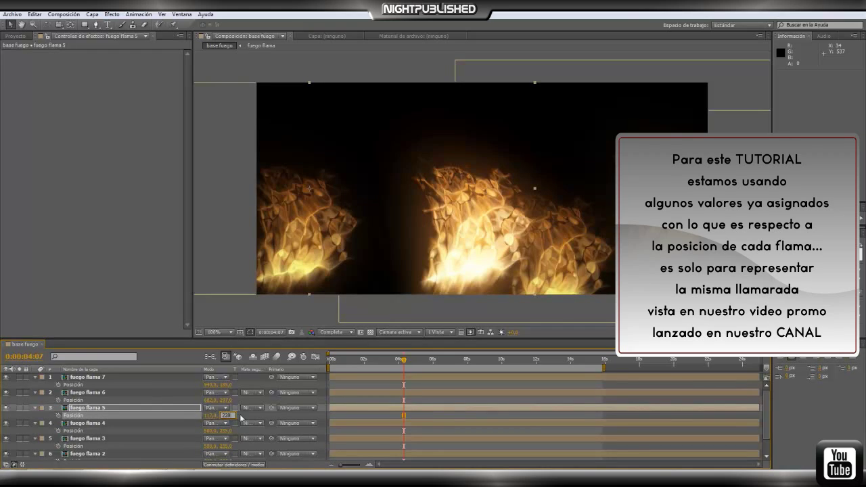
text(228)
Step: Set the position of fuego flama 4 to 807, 267 and of fuego flama 3 to 307, 284
click(211, 431)
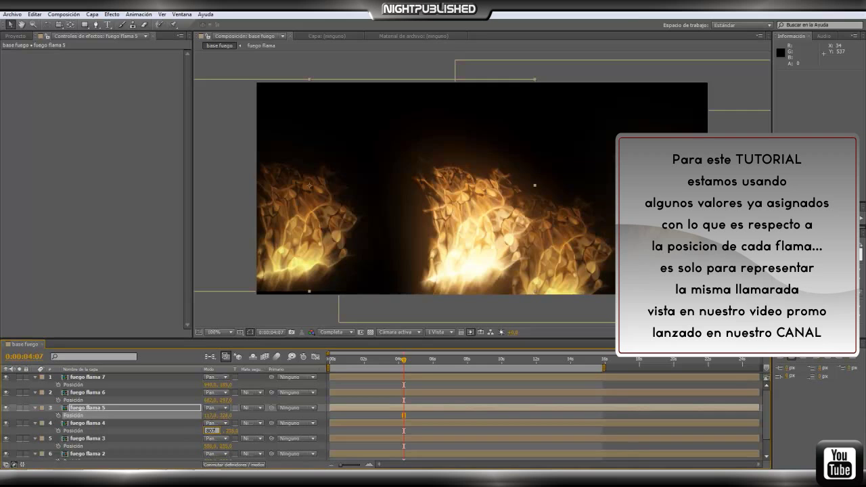
text(682)
key(Tab)
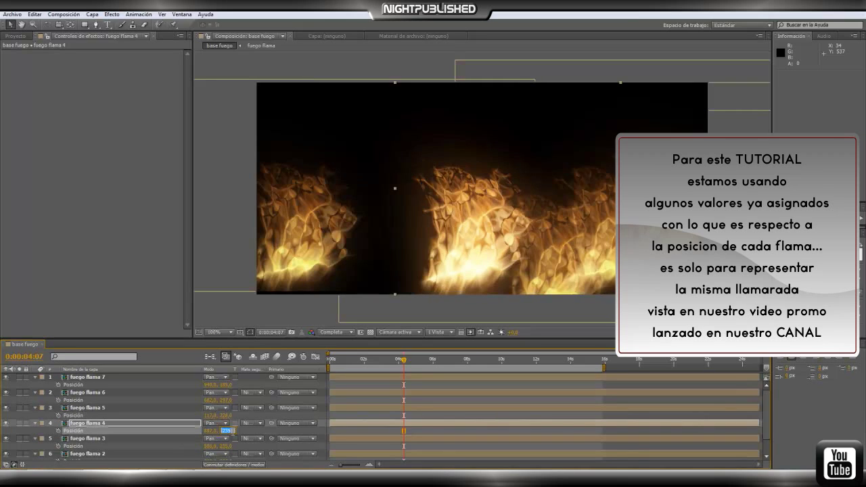
text(257)
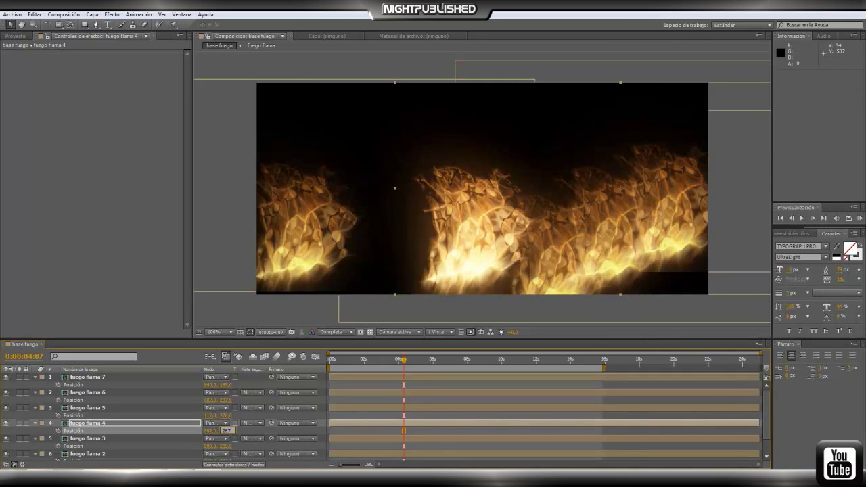
key(Tab)
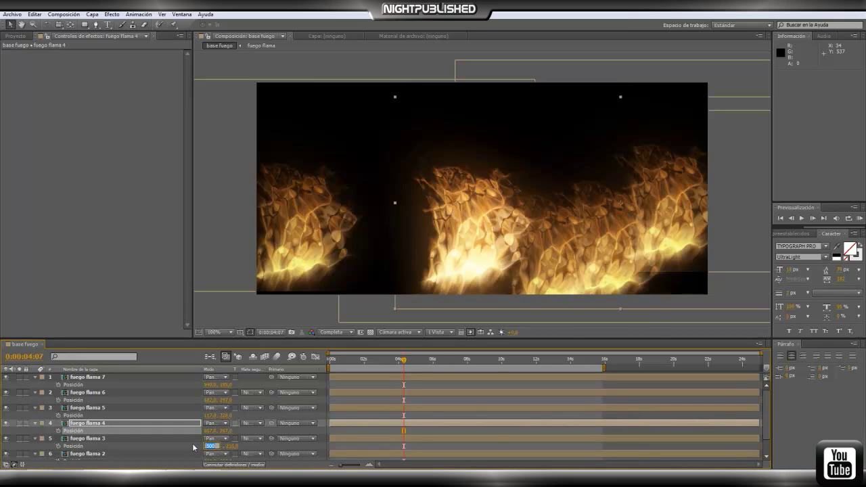
text(30)
text(7)
key(Tab)
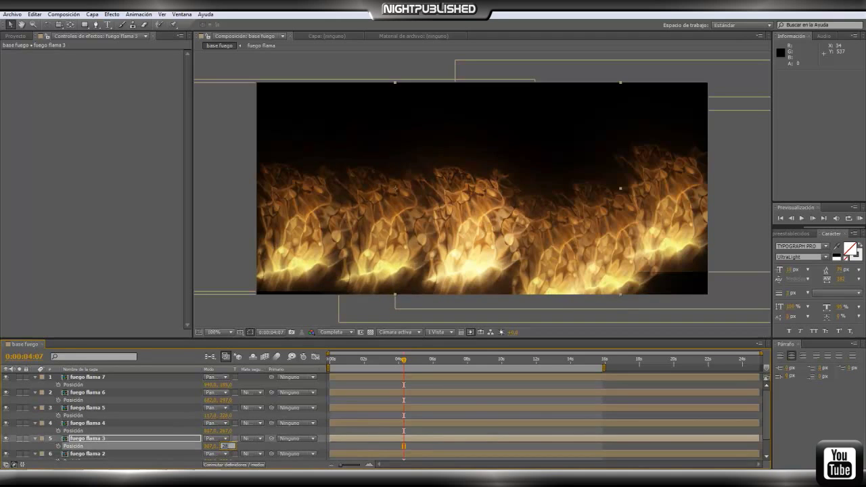
text(284)
key(Tab)
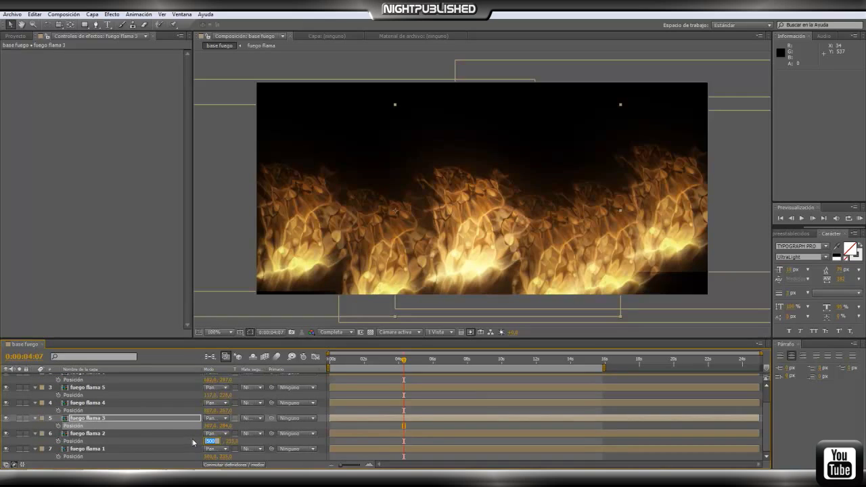
Step: Set the position of fuego flama 2 to 182, 268, then set fuego flama 1's X position to 495 and lower it slightly
text(182)
key(Tab)
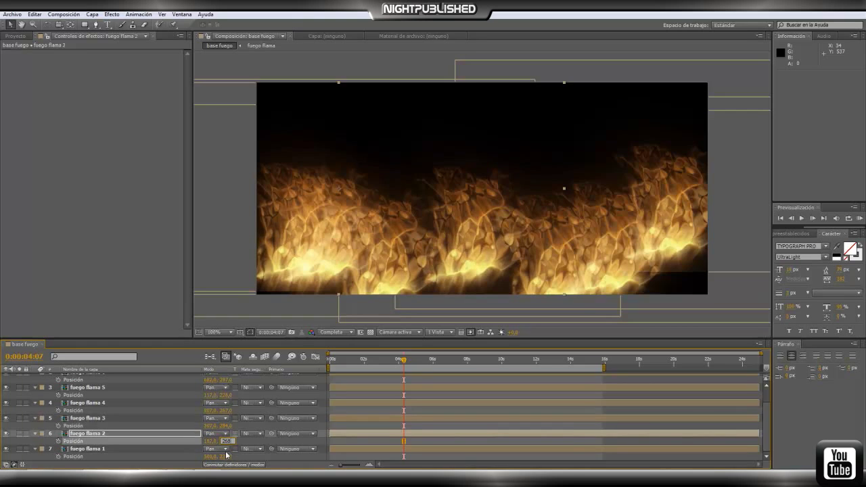
click(209, 457)
text(495)
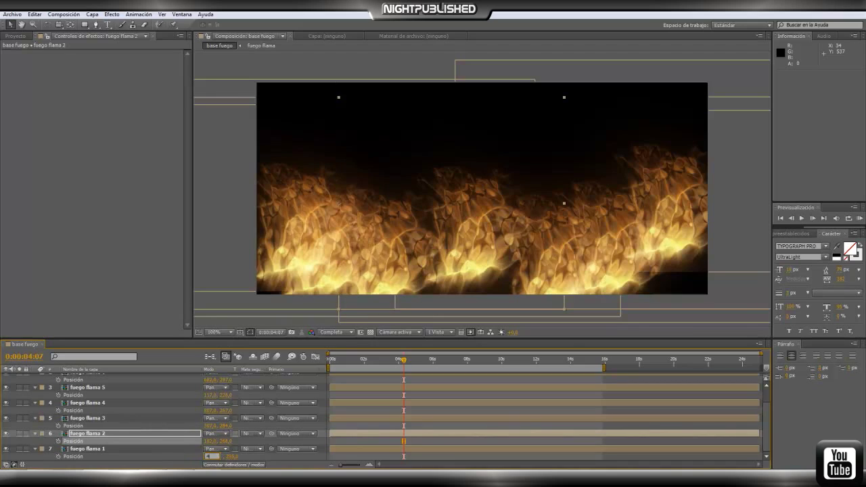
click(230, 457)
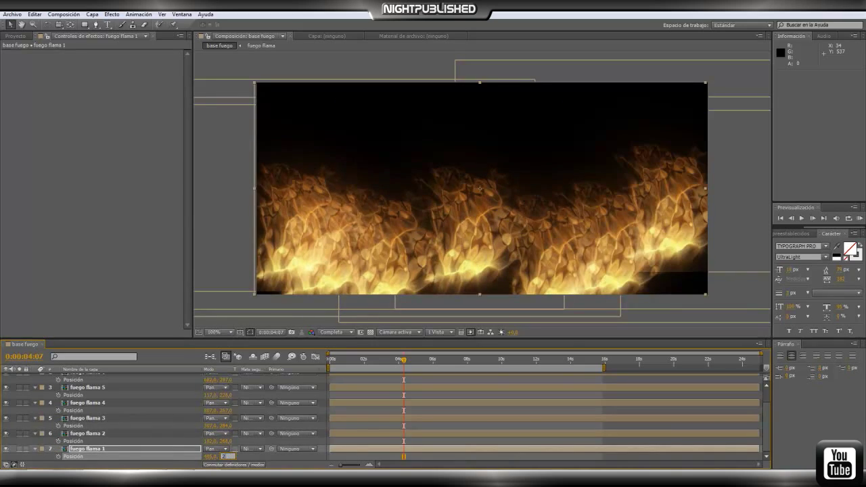
click(265, 459)
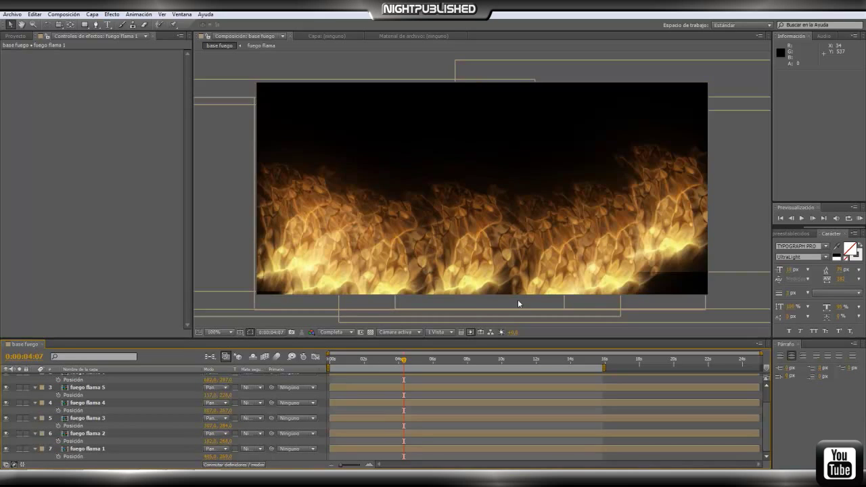
Step: Move the current time to 0:00:03:15 and show only the Scale property of all seven fuego flama layers
mouse_move(404, 359)
mouse_down()
mouse_move(379, 362)
mouse_move(395, 364)
mouse_up()
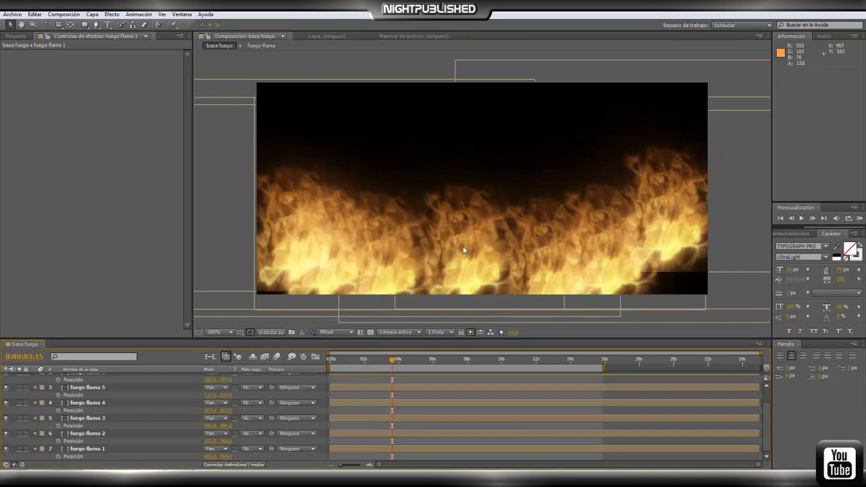
click(99, 450)
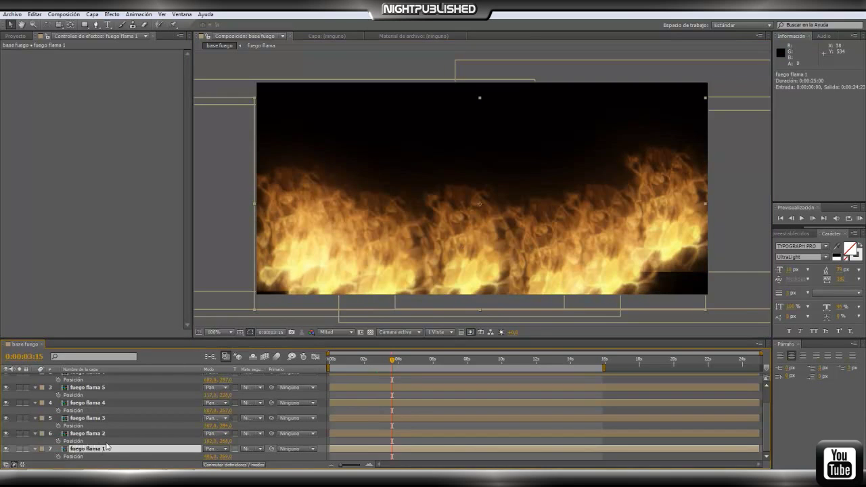
scroll(101, 443, up, 2)
shift+click(99, 381)
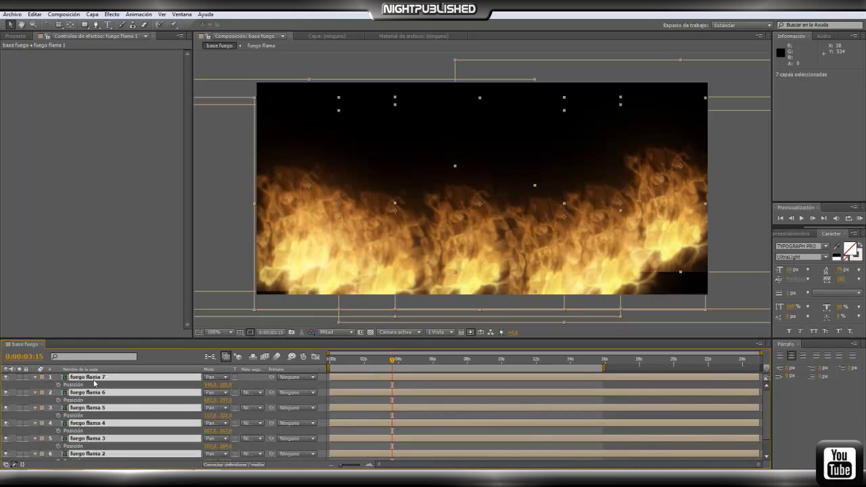
click(35, 380)
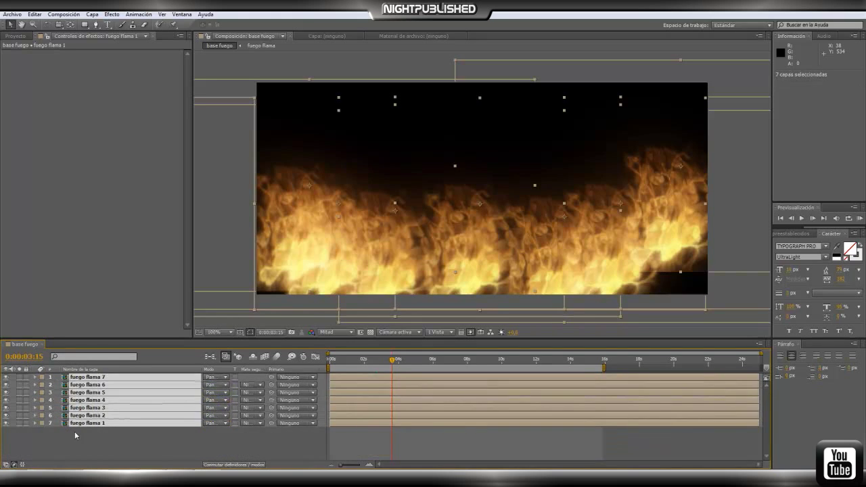
click(96, 456)
drag(95, 451, 93, 380)
key(s)
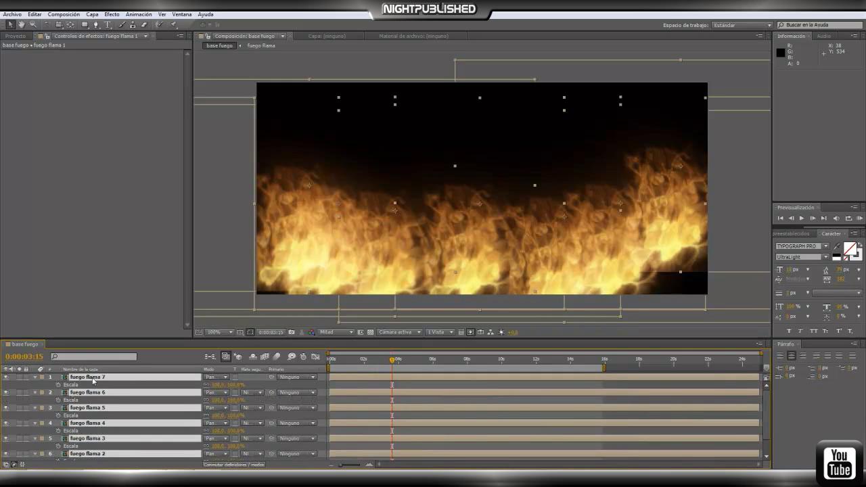
Step: Scale fuego flama 7 to 161%, flama 6 to 116%, flama 5 to 148%, flama 4 to 113% and flama 3 to 130%
click(130, 385)
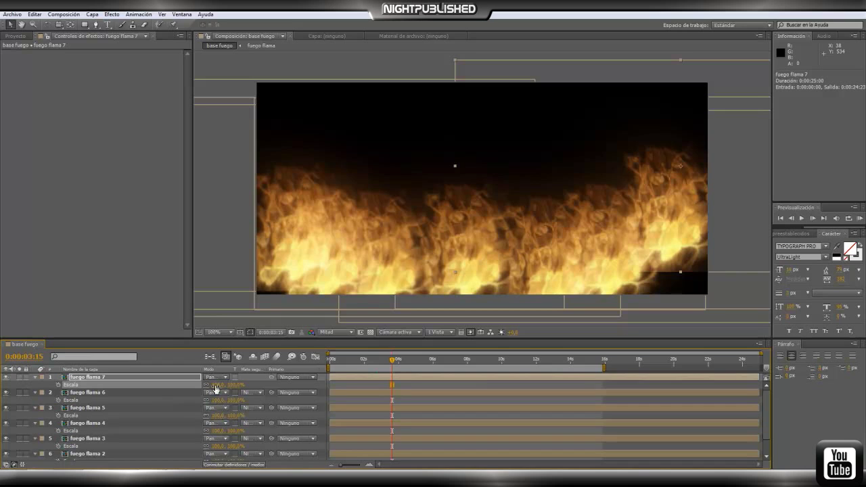
drag(215, 389, 237, 414)
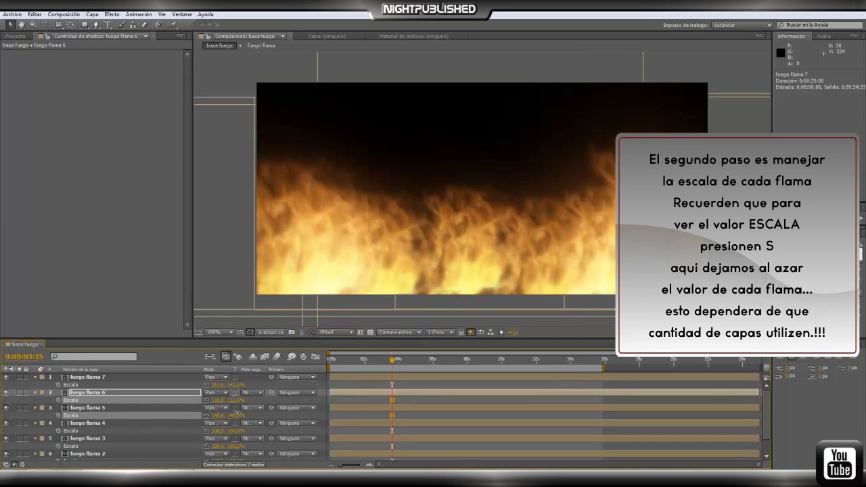
drag(217, 432, 232, 447)
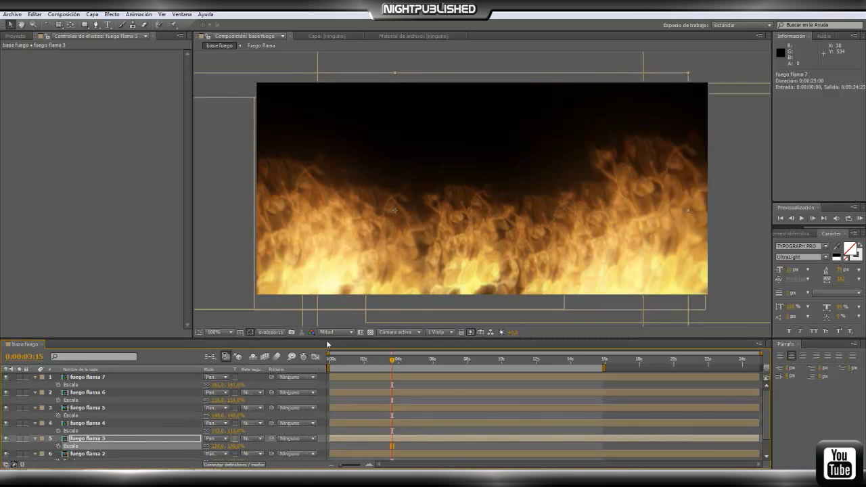
Step: Scale fuego flama 2 to 91% and enlarge fuego flama 1, then preview the fire at 0:00:01:16
drag(329, 339, 329, 317)
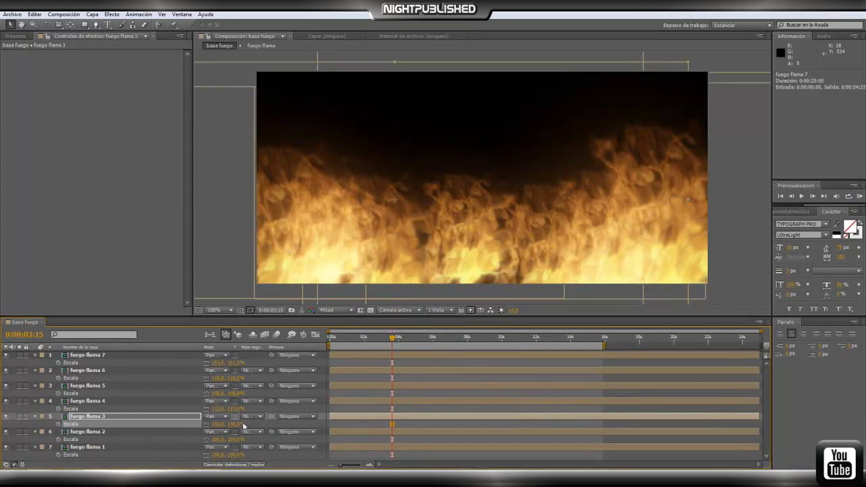
mouse_move(215, 439)
mouse_down()
mouse_move(221, 456)
mouse_move(233, 456)
mouse_up()
drag(391, 341, 358, 342)
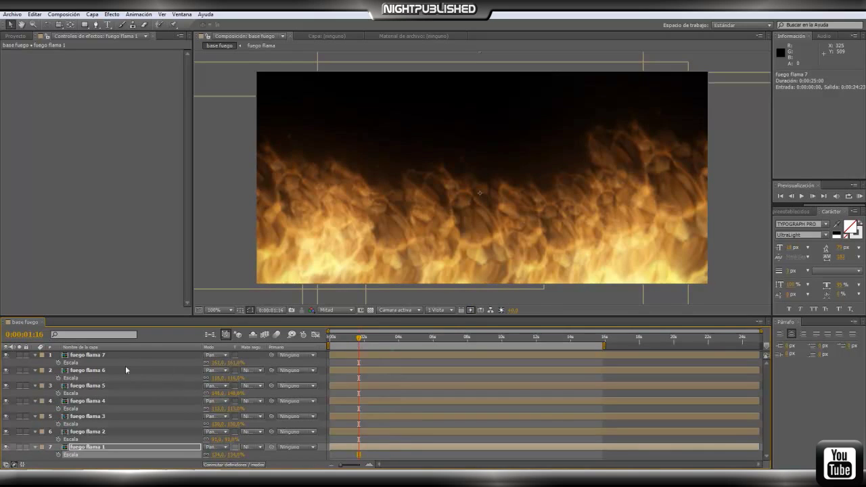
Step: Collapse the Scale properties of all seven fuego flama layers and deselect them
shift+click(124, 357)
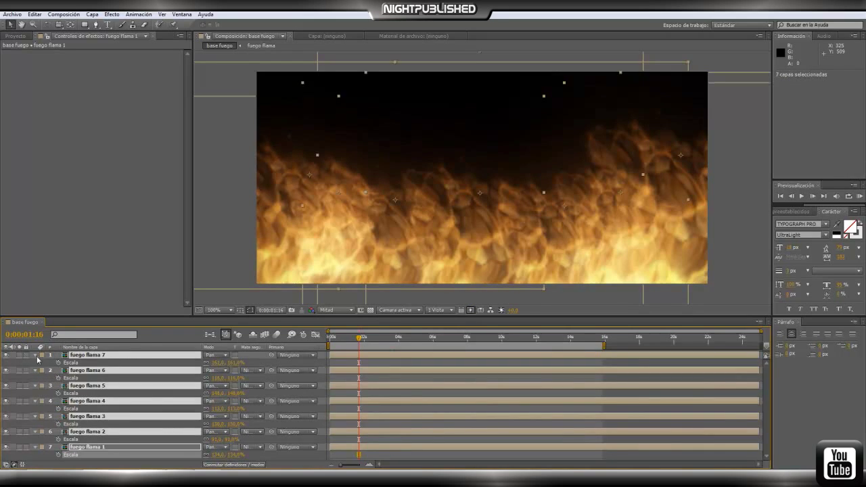
key(s)
click(88, 423)
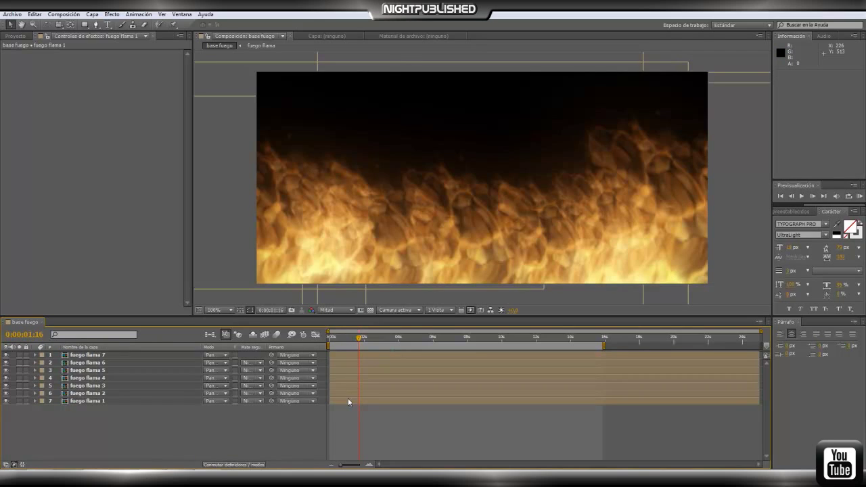
Step: Offset fuego flama 6 in time to start at about 0:00:00:15 and fuego flama 5 to start at 0:00:01:11
click(357, 341)
drag(357, 343, 351, 343)
drag(347, 343, 341, 343)
click(341, 363)
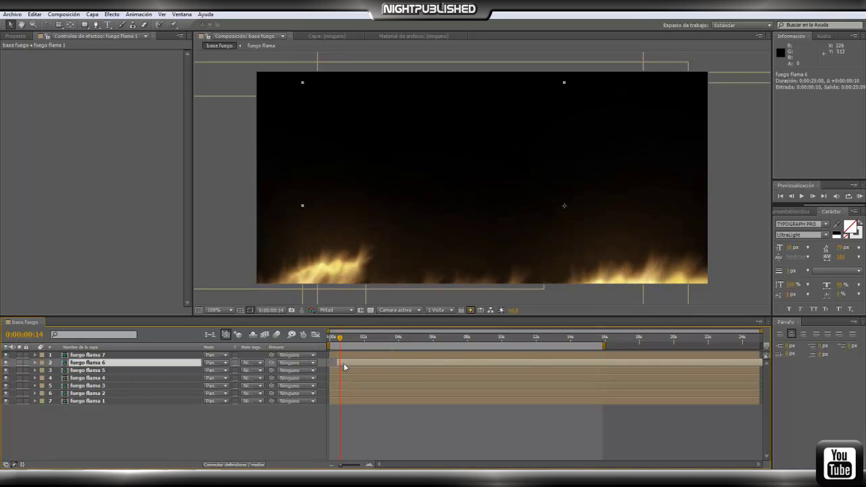
drag(761, 331, 602, 331)
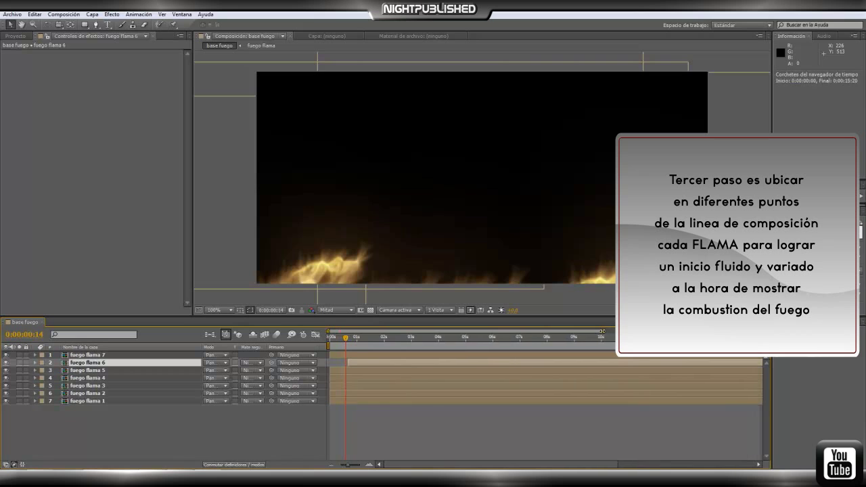
drag(345, 339, 371, 341)
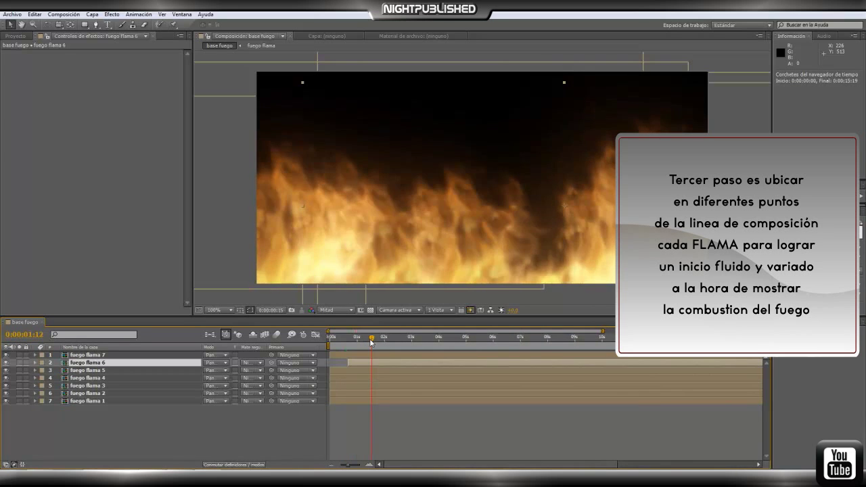
drag(343, 370, 380, 371)
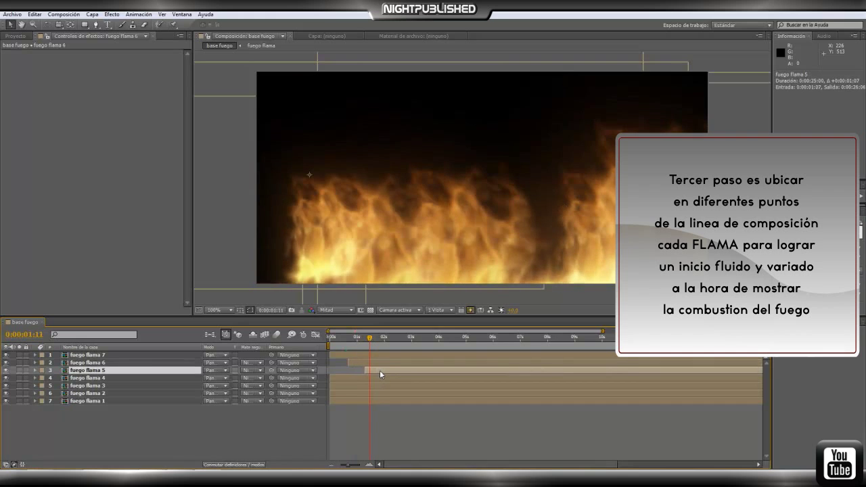
Step: Offset fuego flama 4 to start at -0:00:00:10 and fuego flama 3 to start at 0:00:00:20
drag(370, 338, 340, 341)
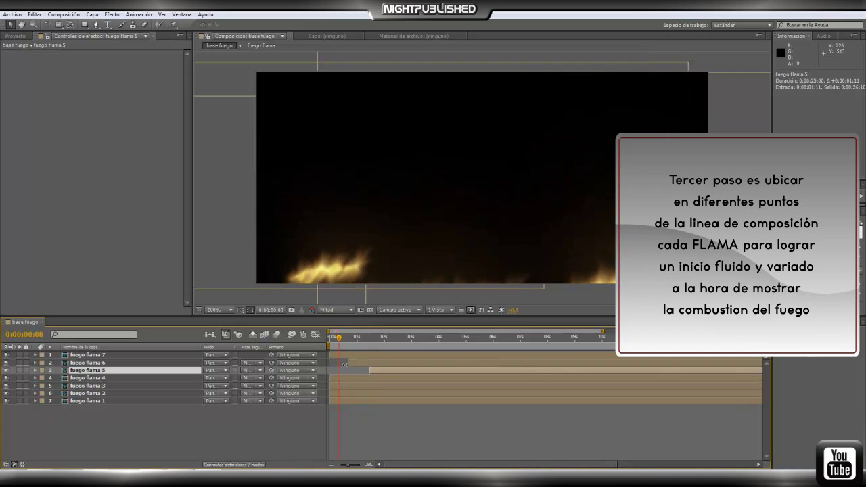
drag(343, 381, 330, 381)
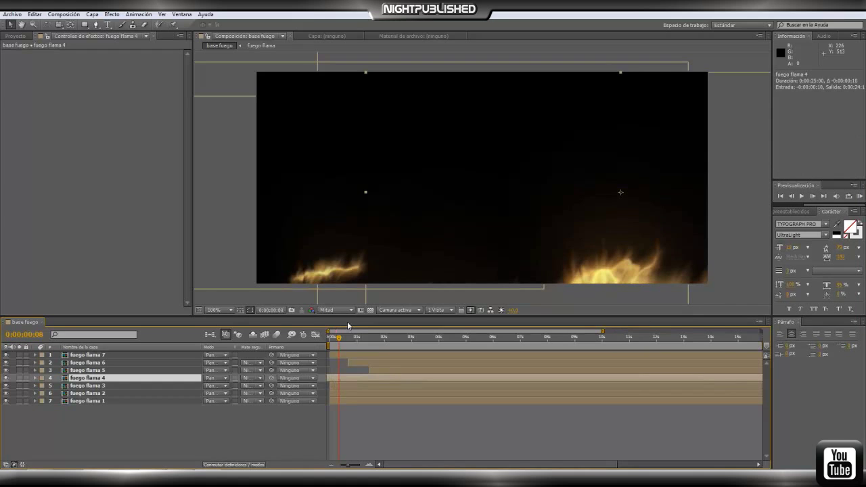
drag(339, 339, 363, 387)
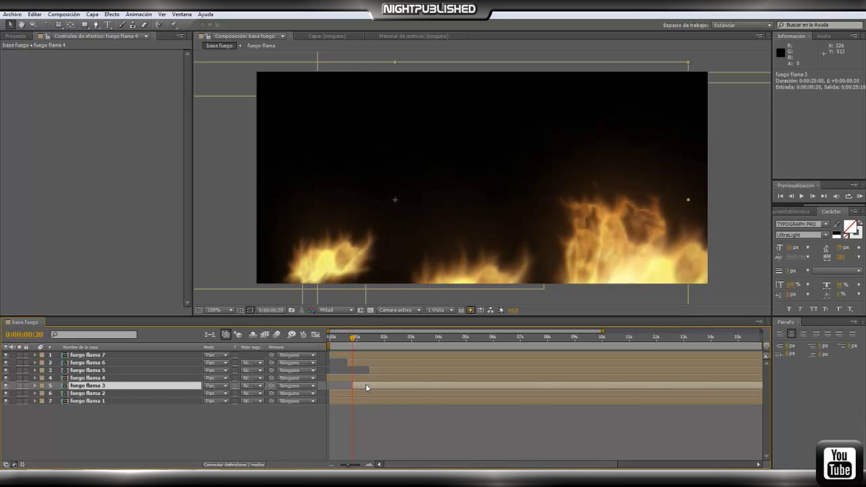
Step: Offset fuego flama 2 to start at 0:00:00:09 and scrub through the blaze to 0:00:03:00
click(347, 340)
drag(347, 340, 343, 345)
drag(343, 392, 353, 396)
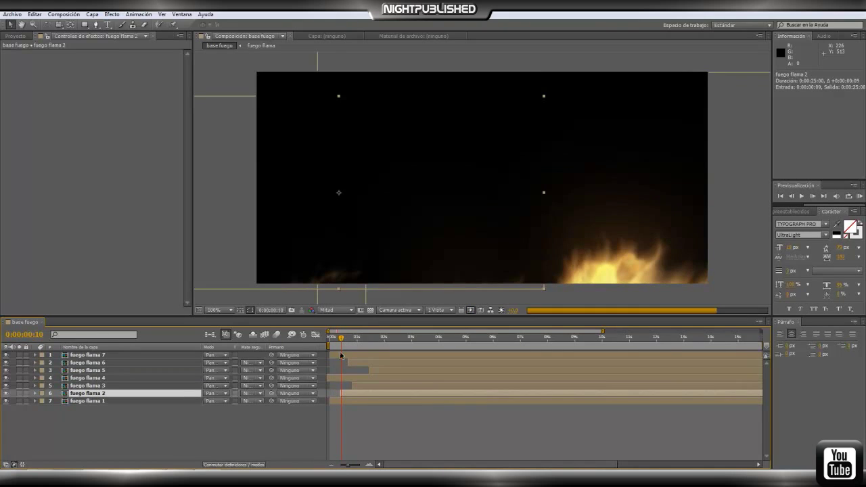
drag(346, 340, 416, 351)
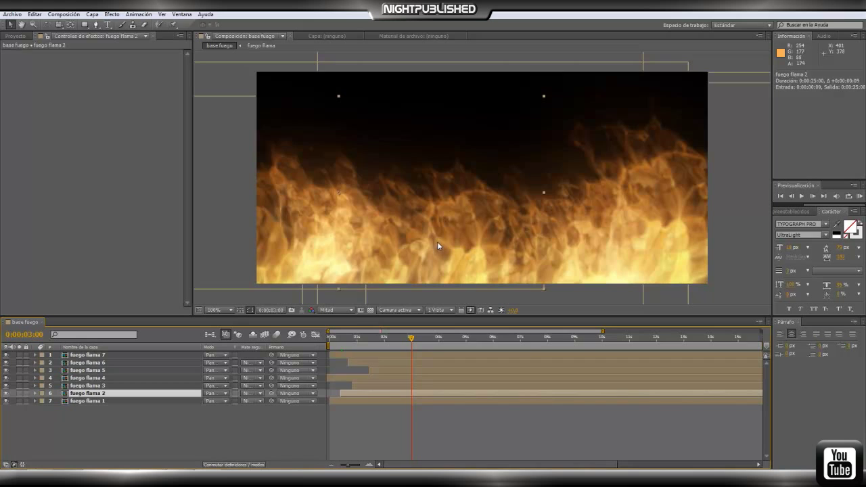
Step: Add a new adjustment layer above the flame layers and name it bezier
click(93, 14)
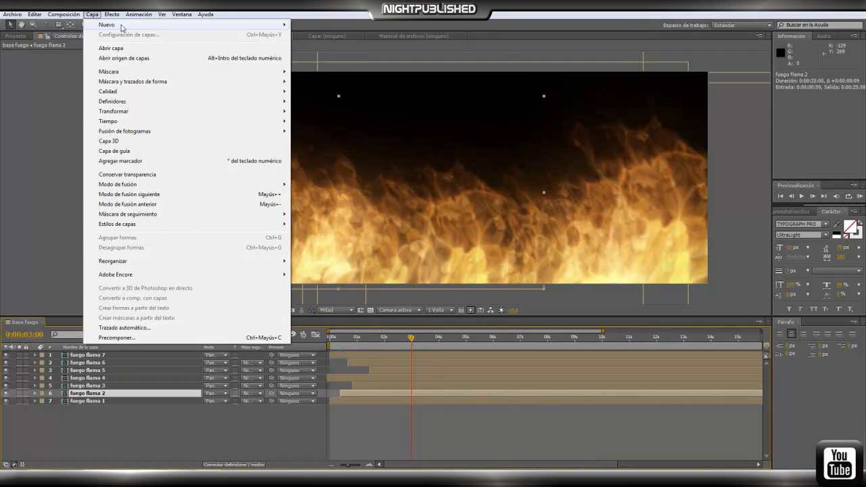
mouse_move(114, 25)
click(335, 84)
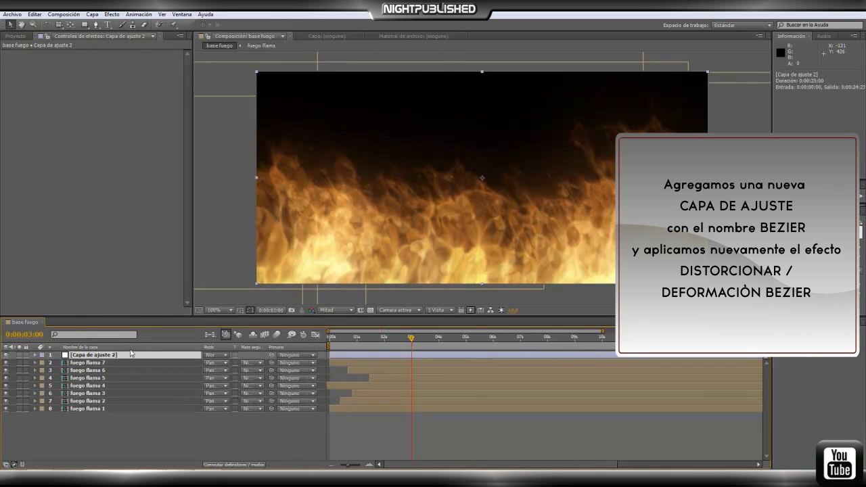
key(Return)
text(bezier)
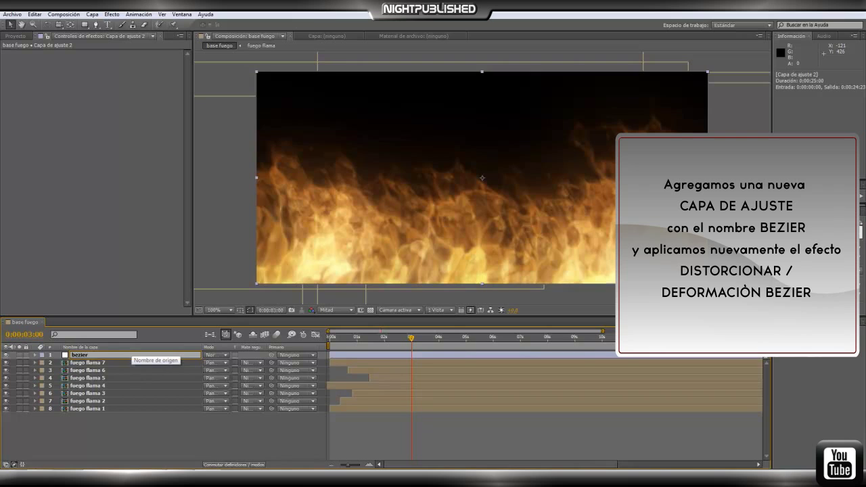
key(Return)
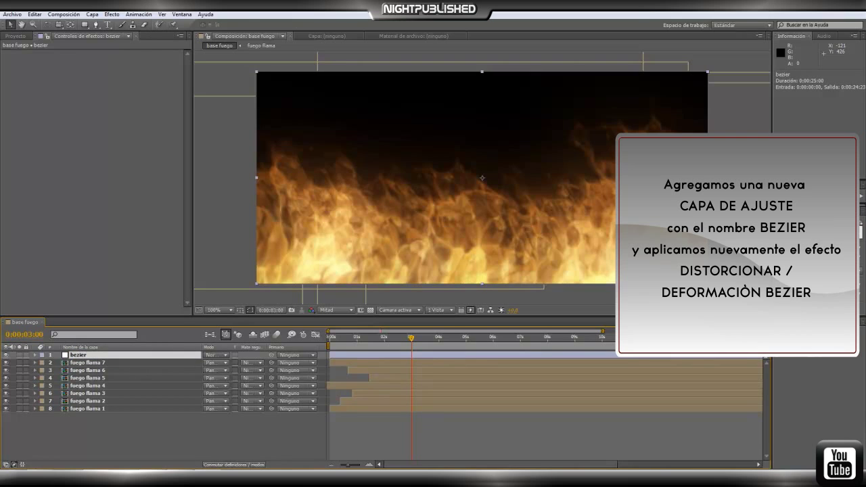
Step: Apply the Deformación Bézier effect to the bezier layer and pull the upper-left corner's tangents outward, the side one to about -54, 156.7
click(112, 14)
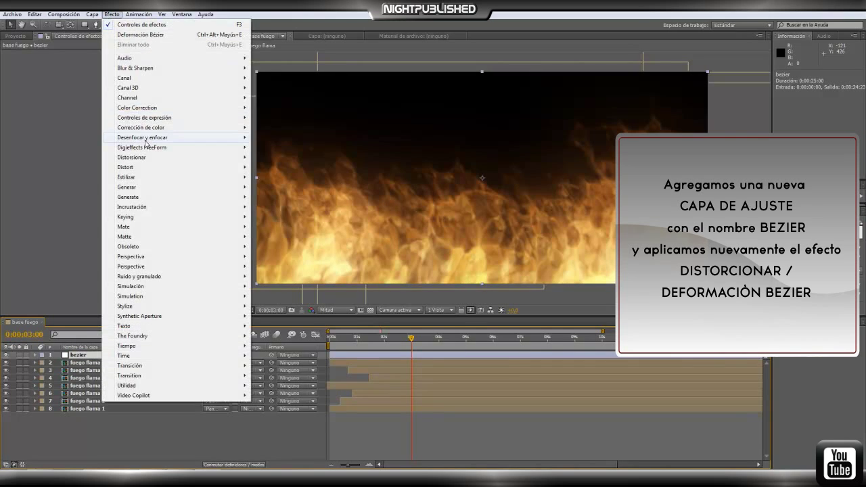
mouse_move(174, 158)
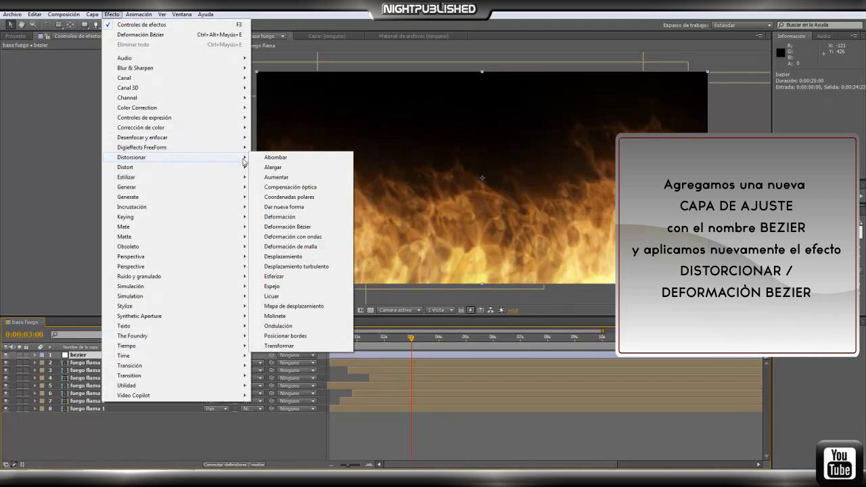
click(293, 226)
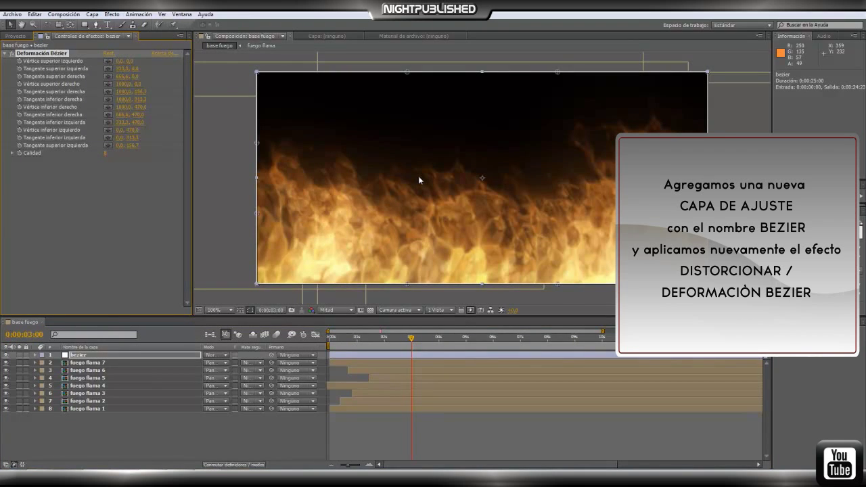
key(comma)
drag(446, 126, 452, 94)
drag(371, 161, 357, 160)
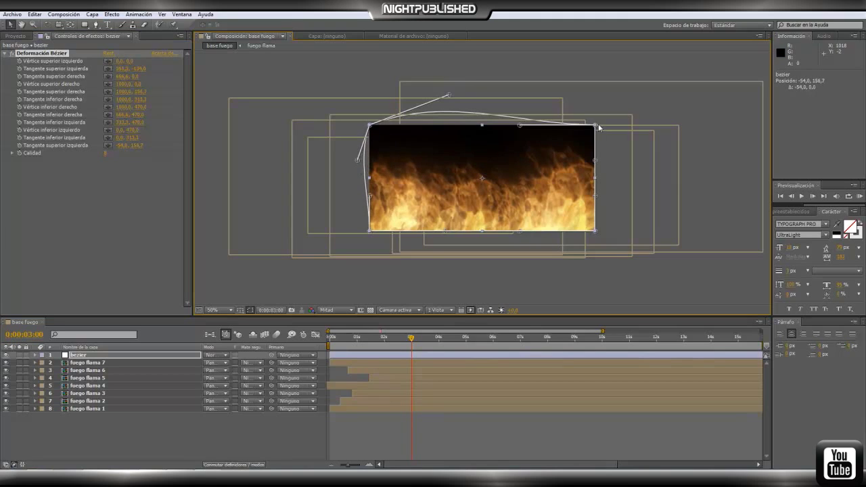
Step: Move the warp's upper-right vertex to about 1046, -4, its top tangent to about 762.6, -124 and its side tangent to about 968, 208.7
drag(596, 126, 604, 124)
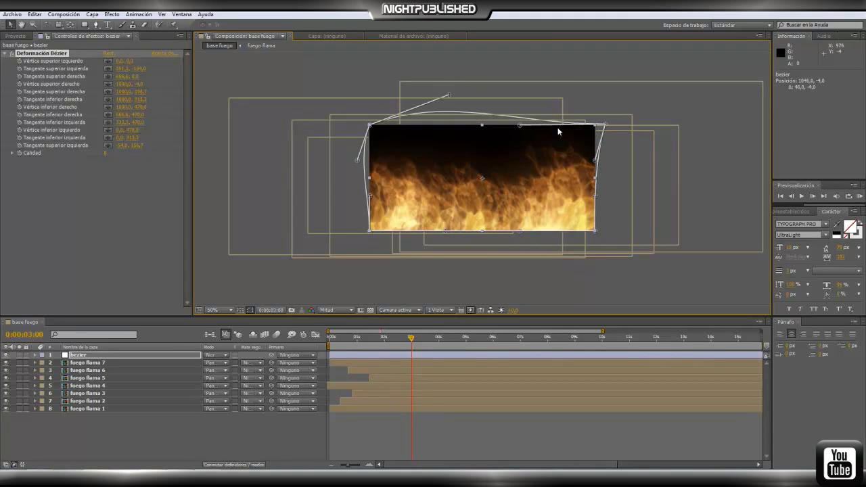
drag(518, 126, 541, 97)
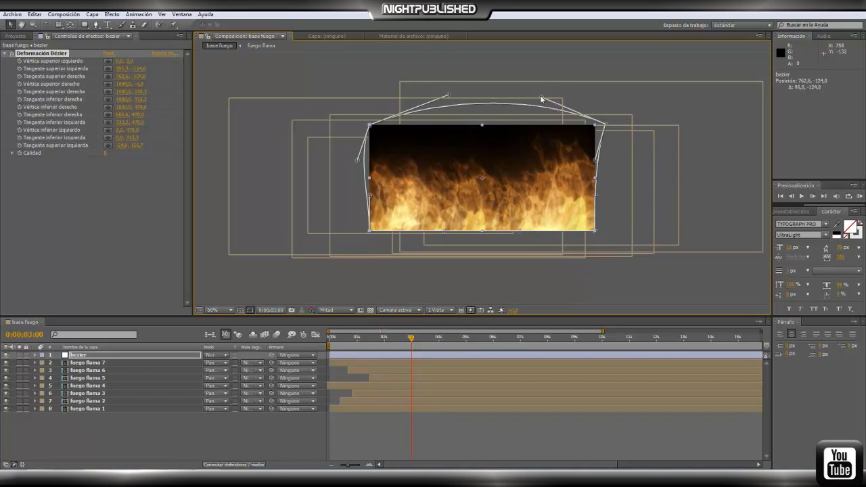
drag(595, 162, 587, 175)
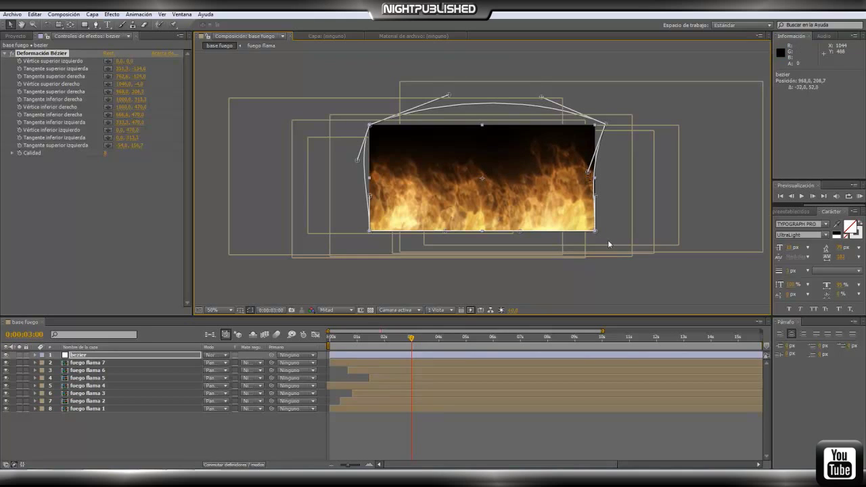
Step: Move the warp's lower-right vertex to about 1040, 550, its side tangent to about 1056, 379.3 and its bottom tangent to about 696.6, 448
drag(597, 235, 606, 252)
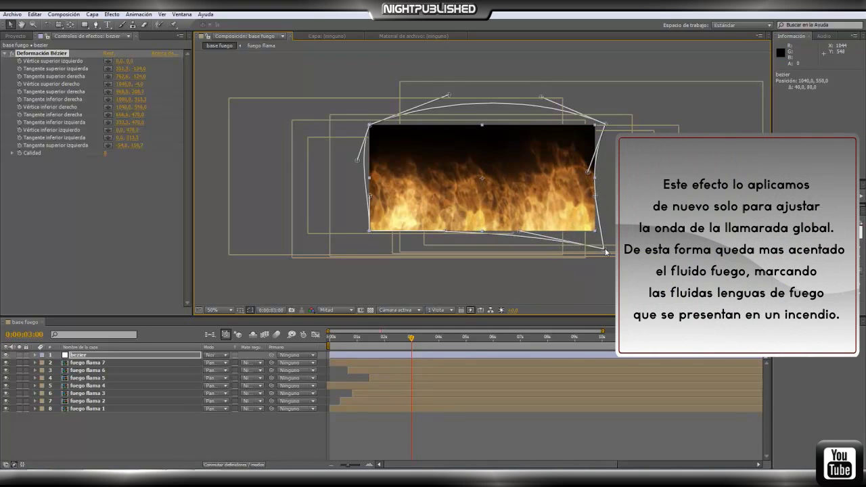
drag(596, 194, 608, 212)
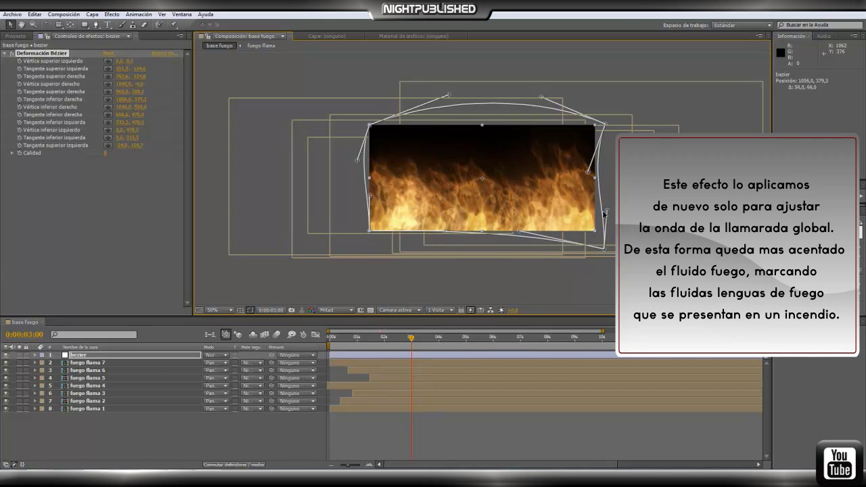
drag(511, 233, 520, 226)
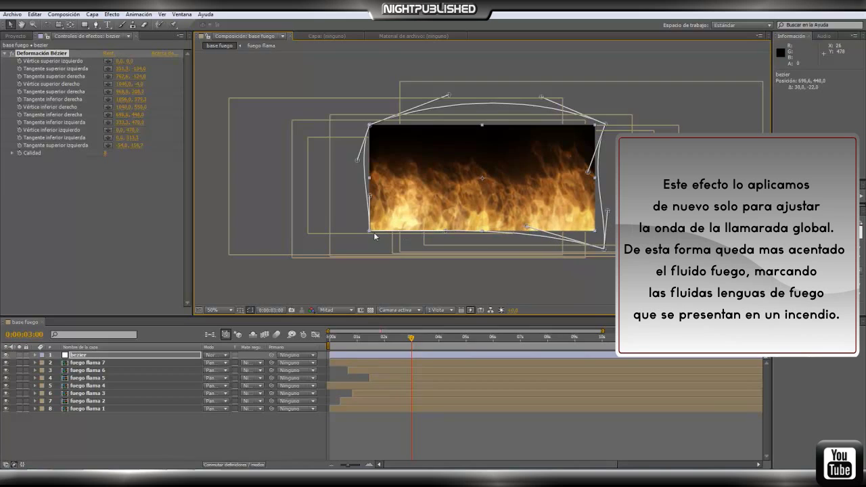
Step: Move the warp's lower-left vertex to about -44, 562, its side tangent to about 38, 337.3 and its bottom tangent to about 223.3, 520
drag(369, 231, 360, 256)
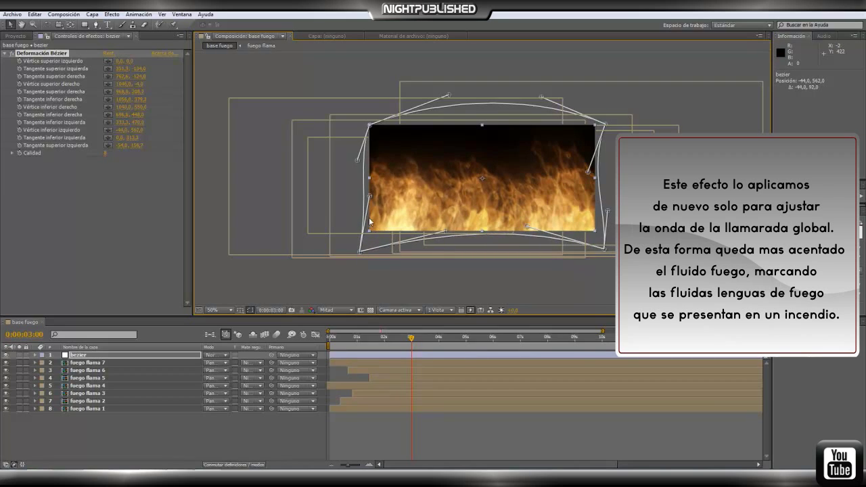
drag(369, 195, 378, 201)
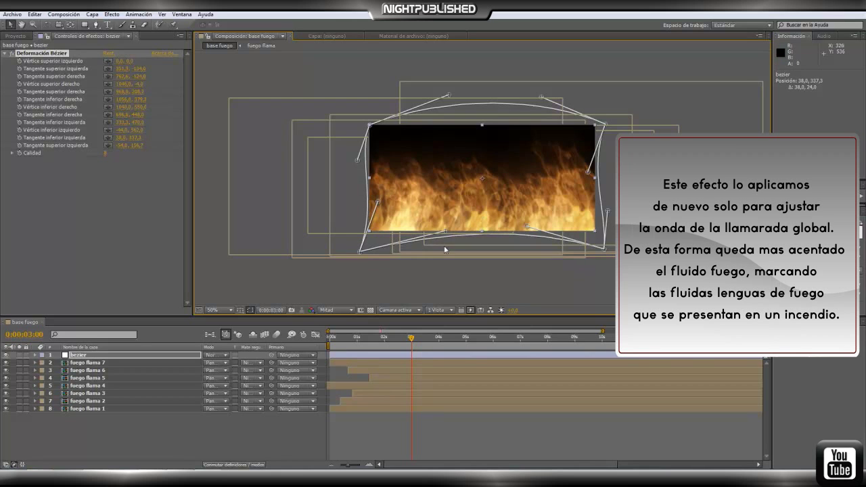
drag(444, 235, 419, 245)
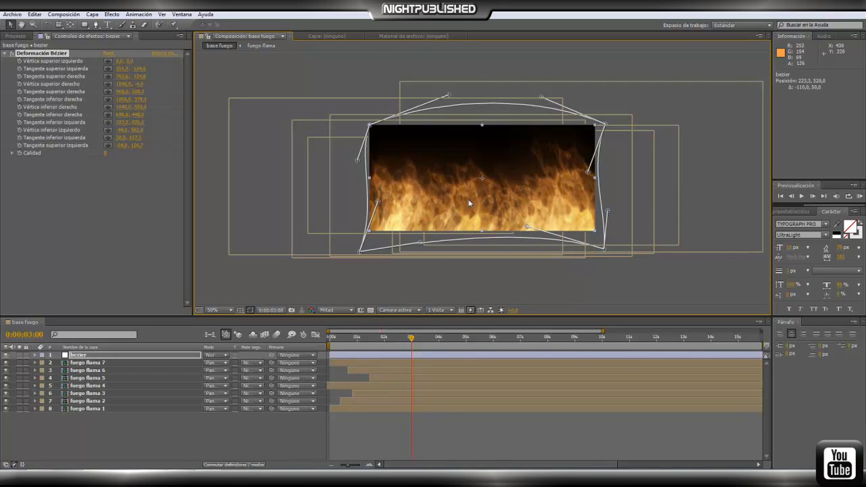
key(period)
click(191, 429)
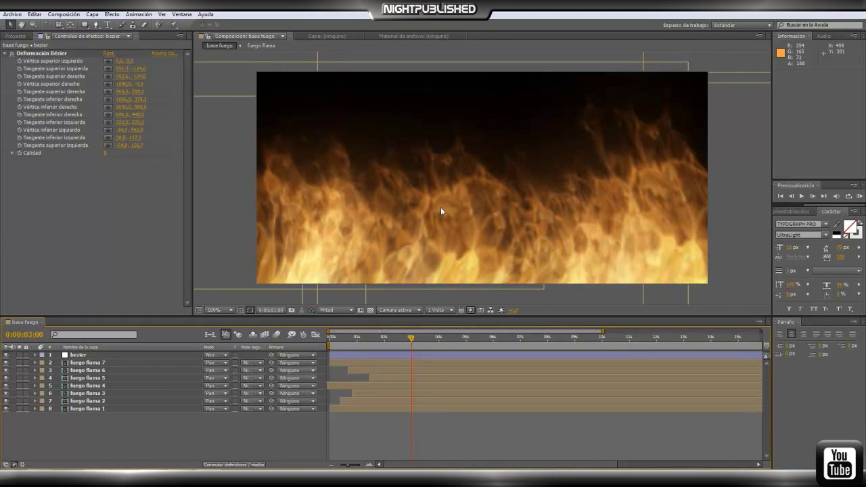
Step: Add a new adjustment layer above the bezier layer and name it cc relleno
click(92, 14)
mouse_move(102, 27)
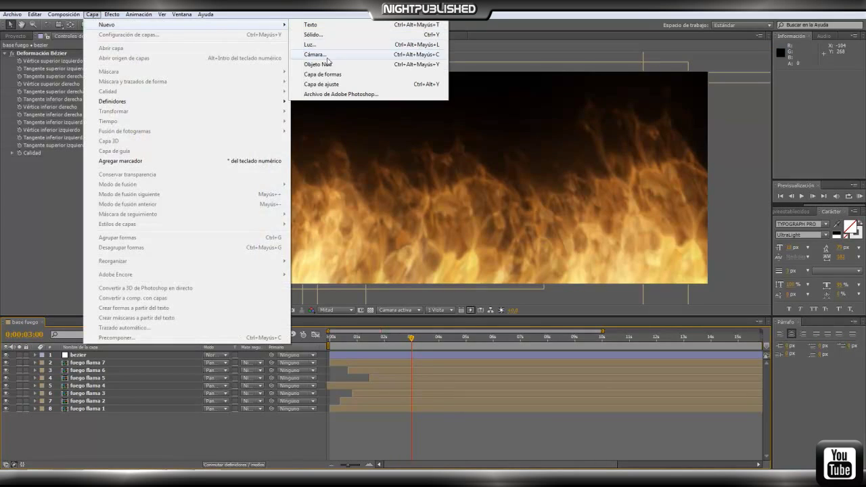
click(332, 84)
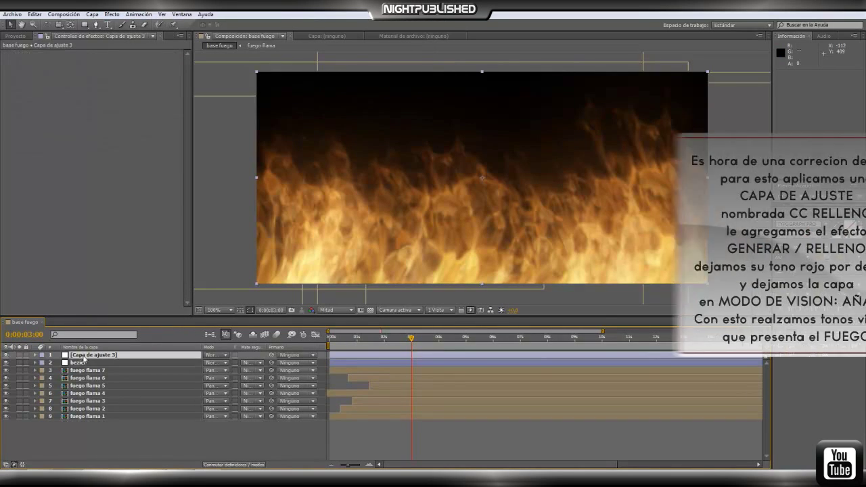
key(Return)
text(cc relleno)
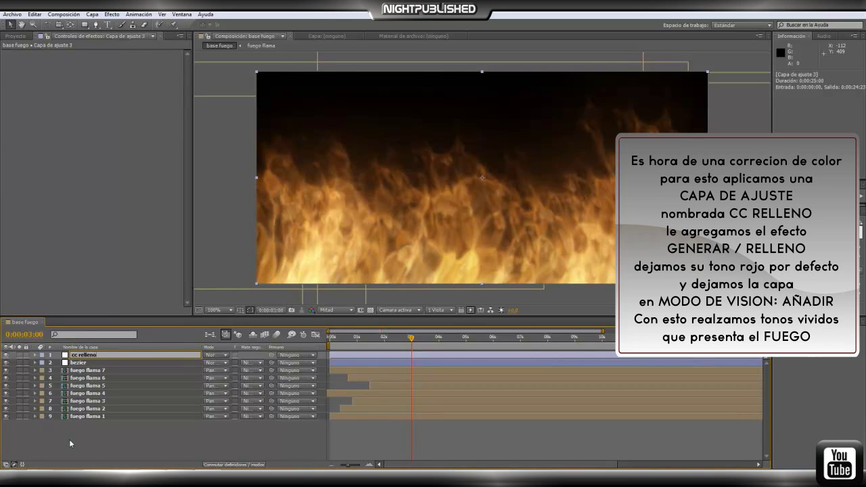
click(70, 444)
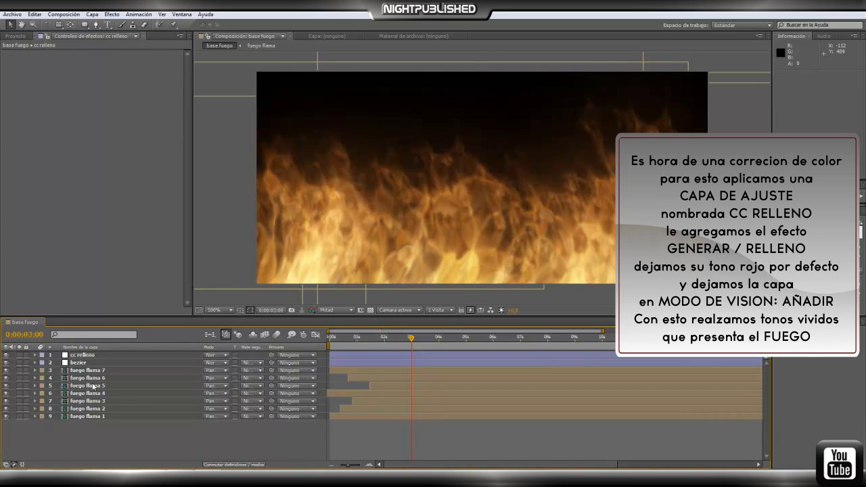
Step: Apply the Relleno effect with its default red to the cc relleno layer and set the layer's blending mode to Añadir
click(93, 358)
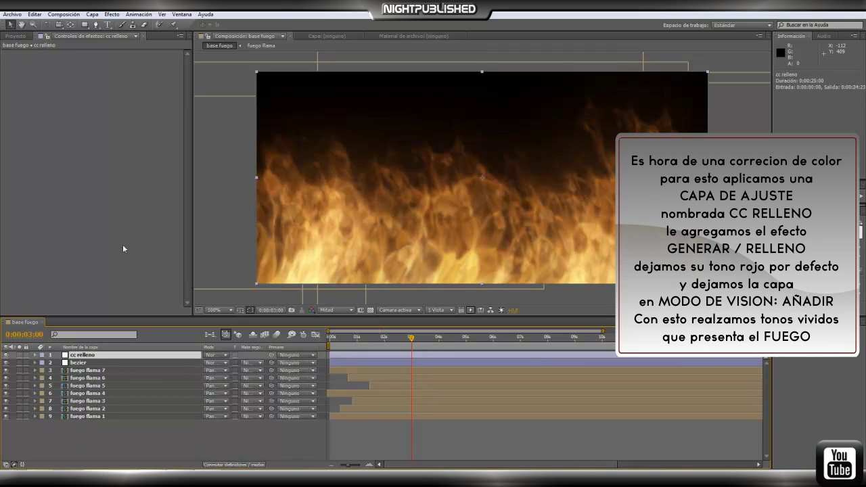
click(112, 14)
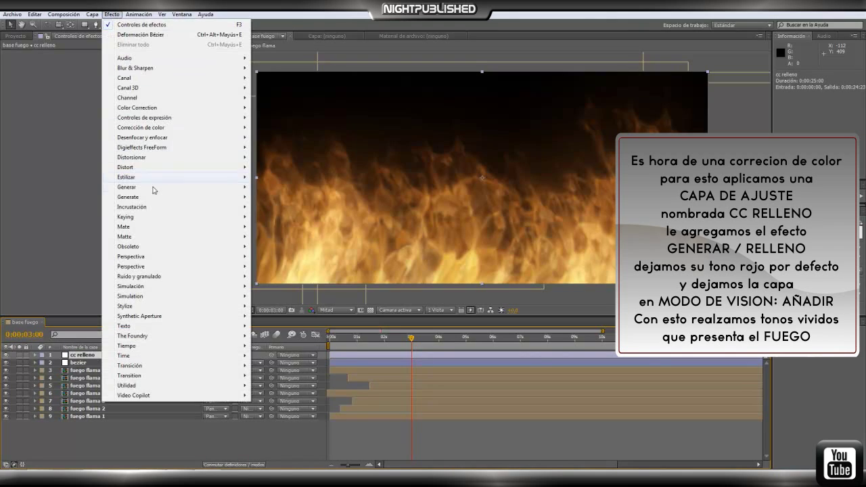
mouse_move(175, 188)
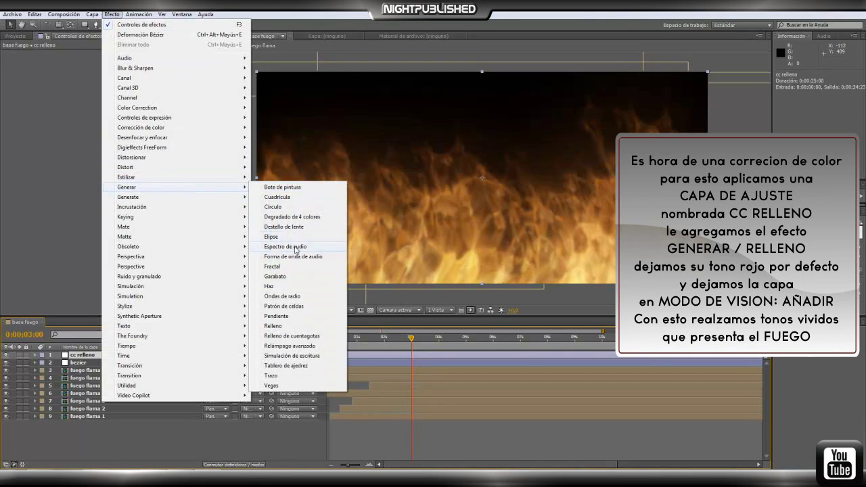
click(293, 327)
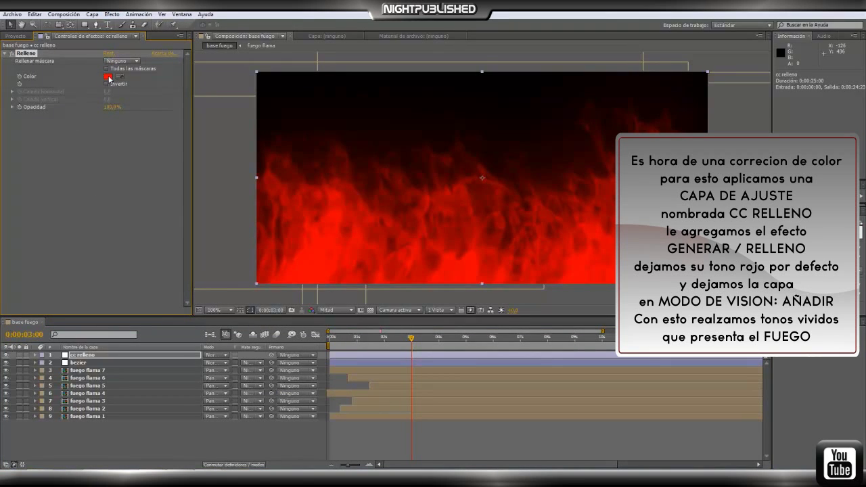
click(227, 358)
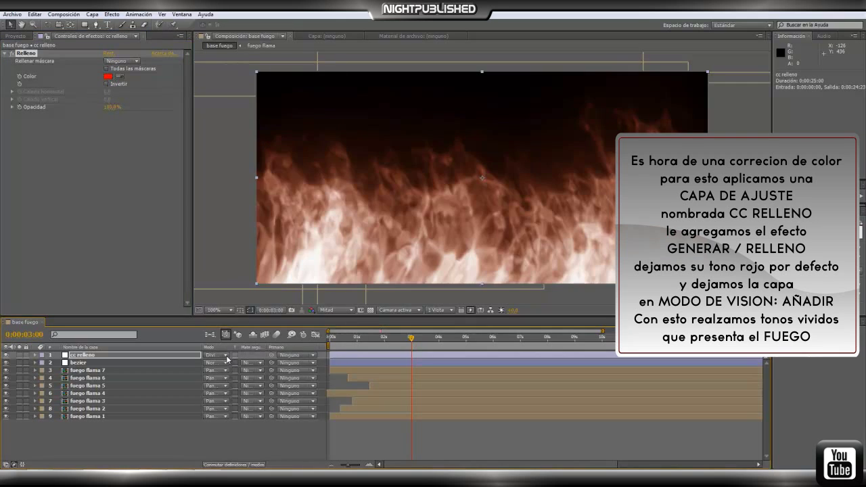
click(227, 358)
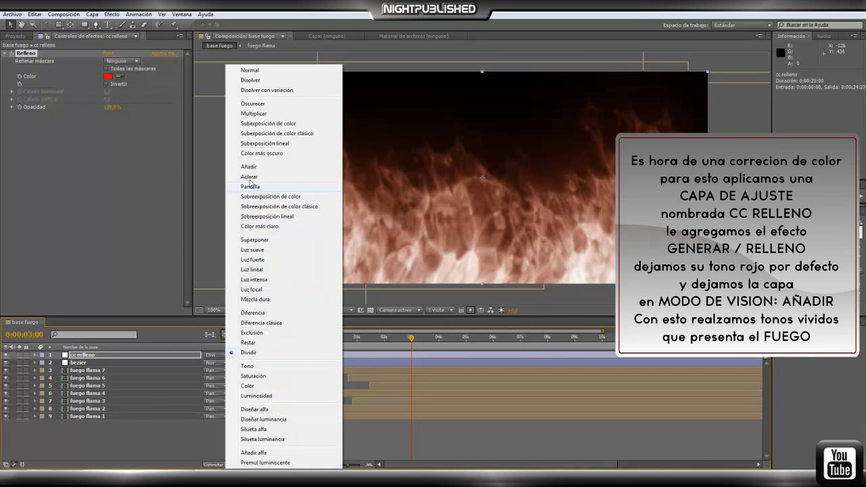
click(249, 166)
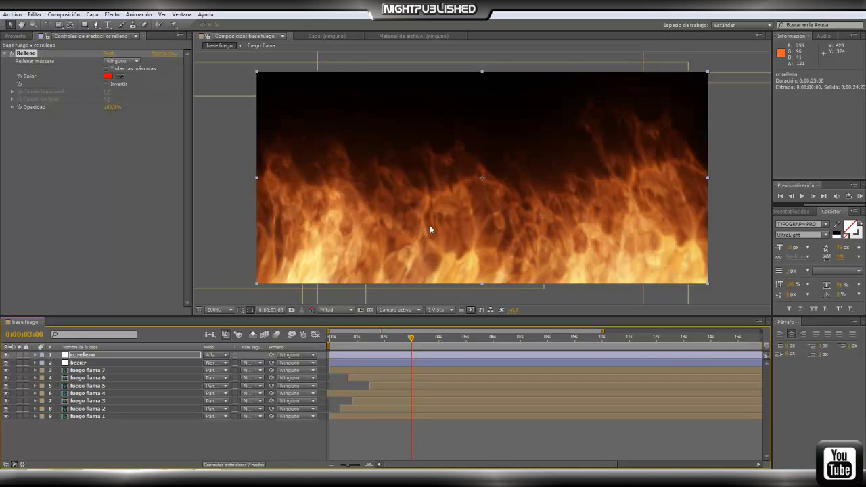
Step: Precompose all nine layers into a new composition named llamarada, transferring all attributes
drag(147, 439, 87, 352)
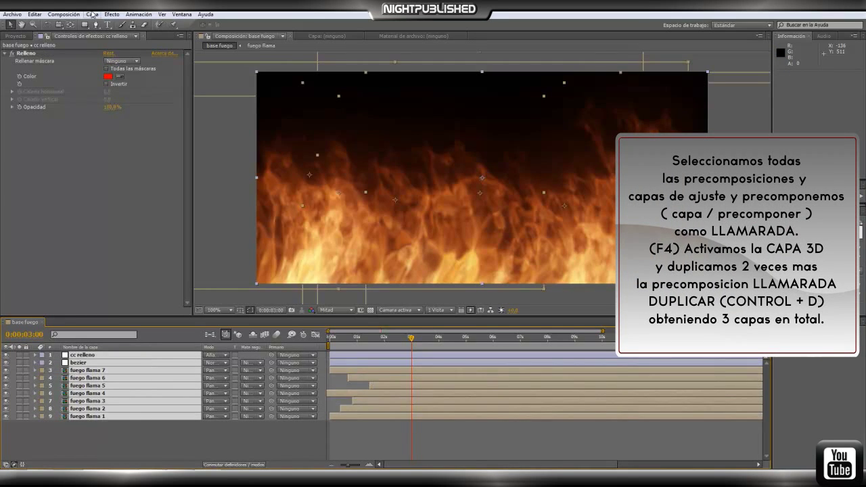
click(92, 14)
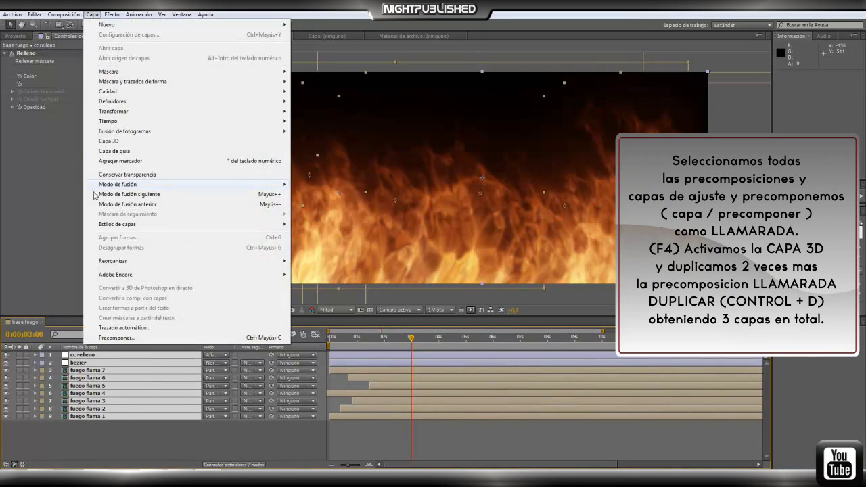
click(113, 338)
text(L)
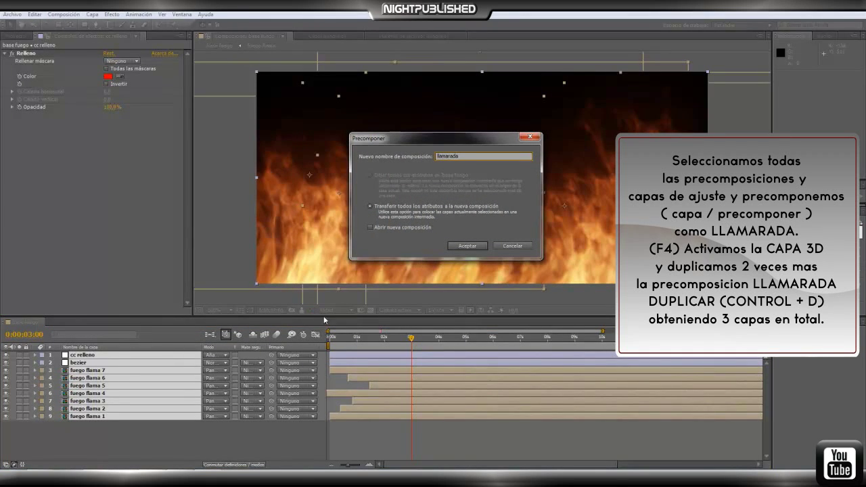
click(468, 246)
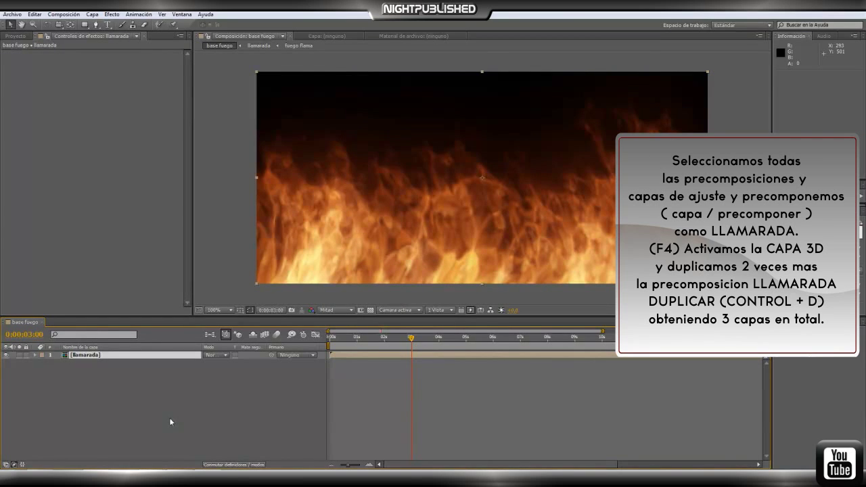
Step: Make the llamarada layer 3D and duplicate it twice to get three copies
click(223, 465)
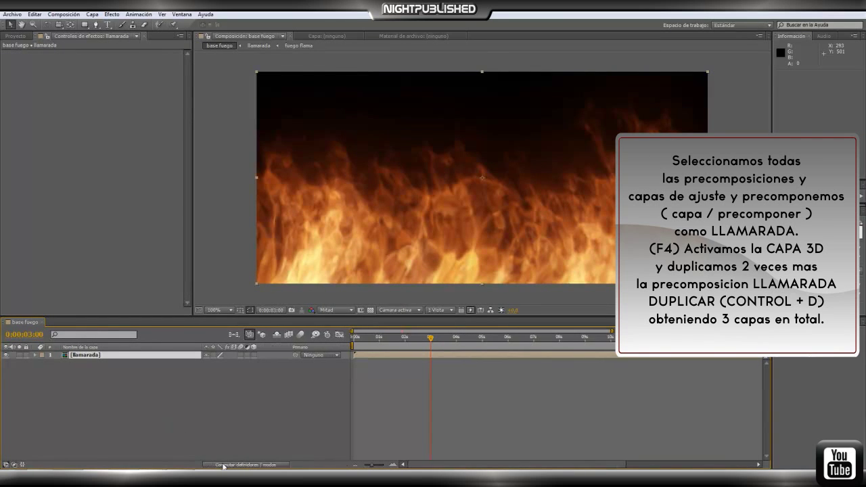
click(254, 355)
click(124, 358)
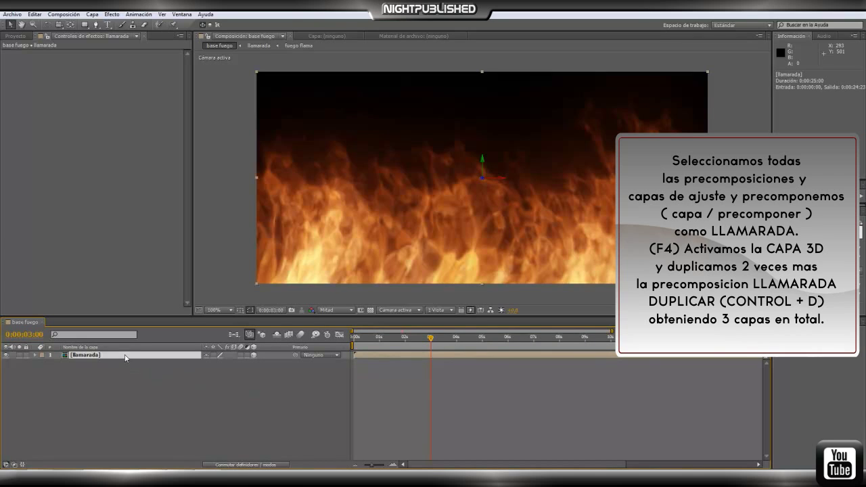
key(ctrl+d)
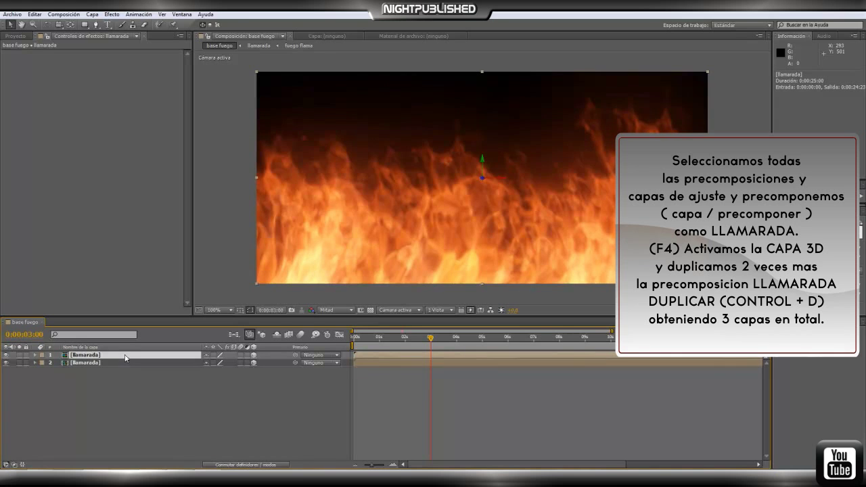
key(ctrl+d)
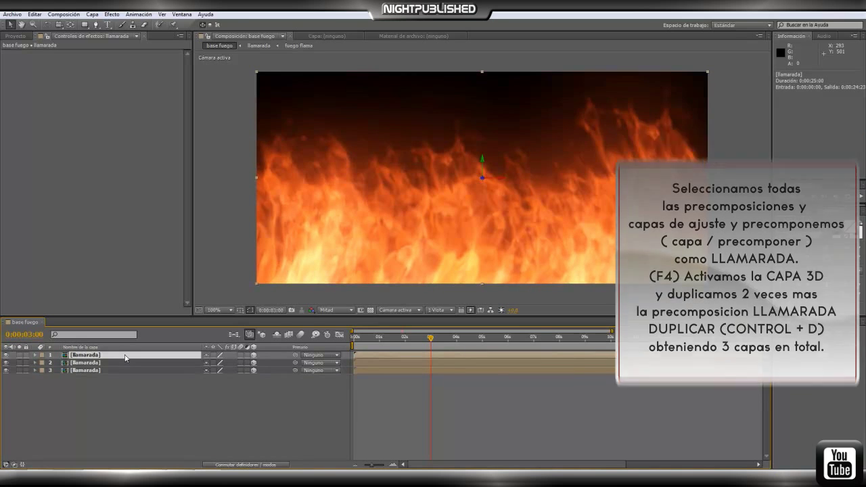
Step: Switch the composition's 3D view to Vista personalizada 1
click(417, 311)
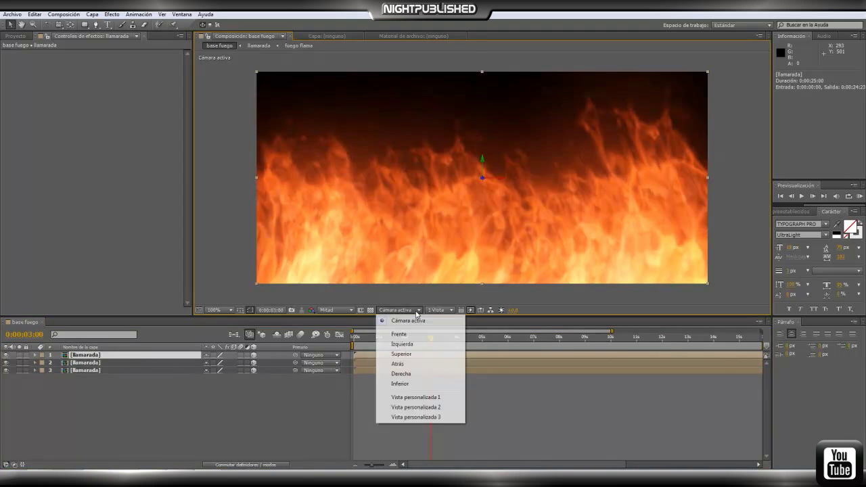
click(412, 398)
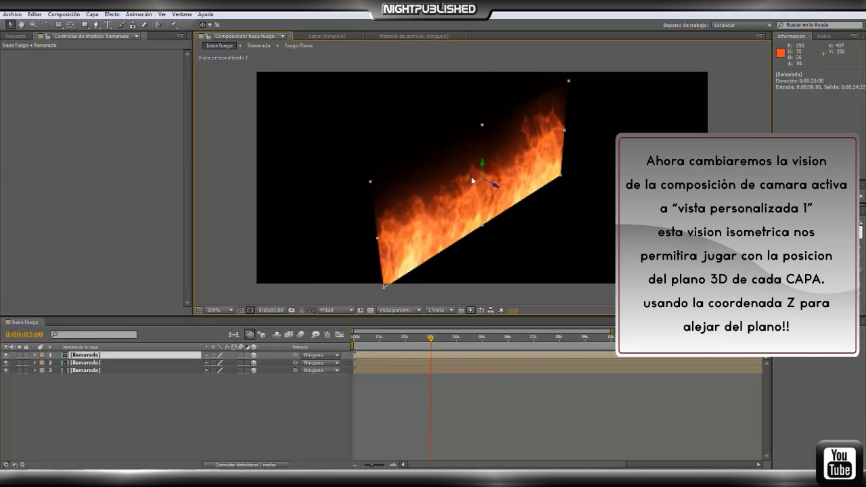
Step: Push the first llamarada layer far back along the Z axis with its Posición property
drag(192, 385, 181, 360)
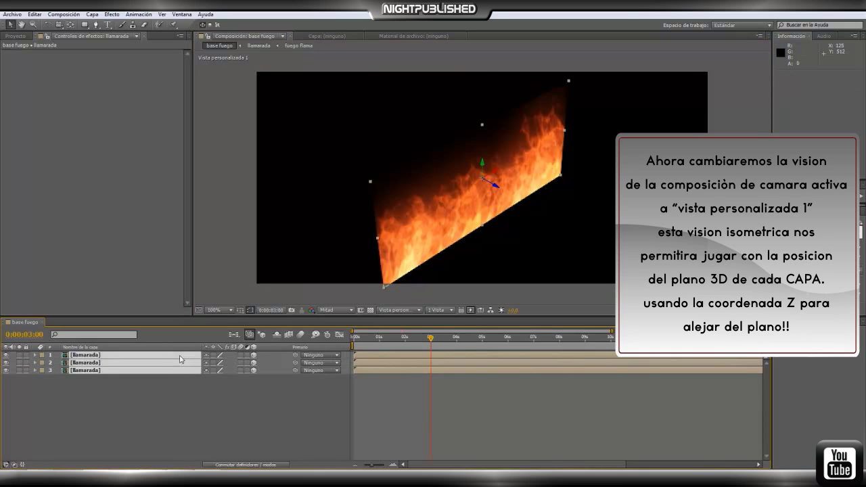
key(p)
click(189, 413)
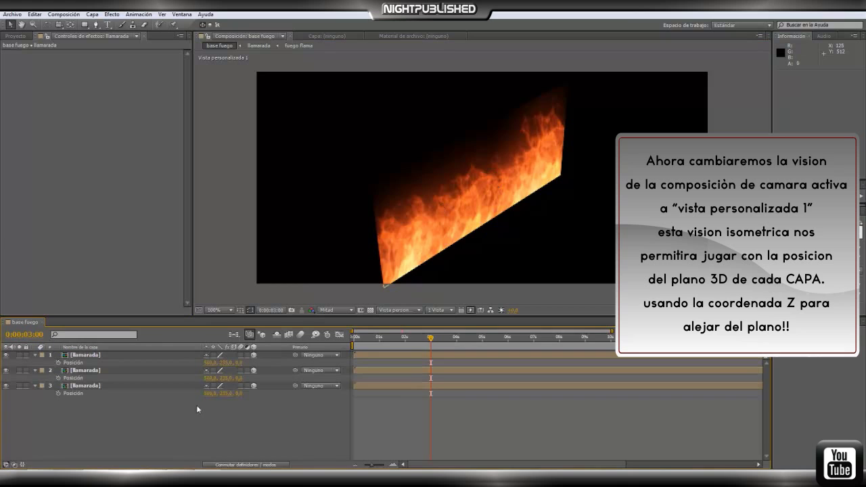
drag(238, 363, 278, 363)
drag(333, 356, 474, 358)
Step: Lower the second llamarada layer slightly by increasing its Y Posición value
click(148, 372)
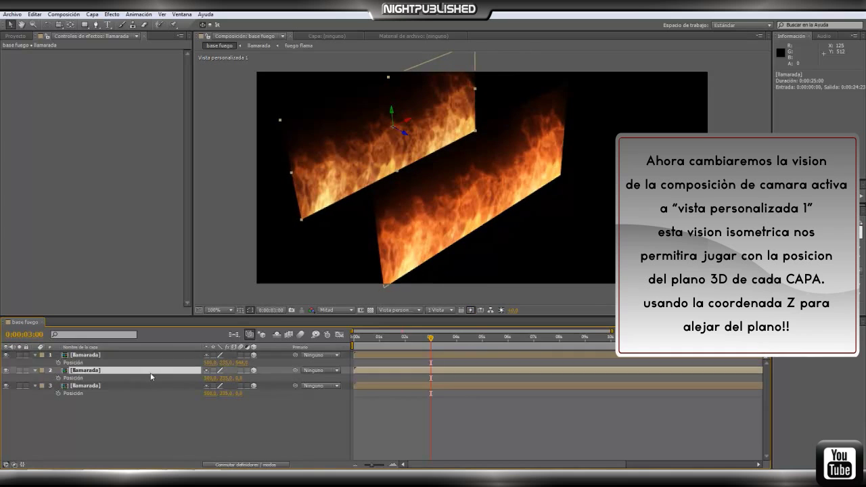
click(212, 379)
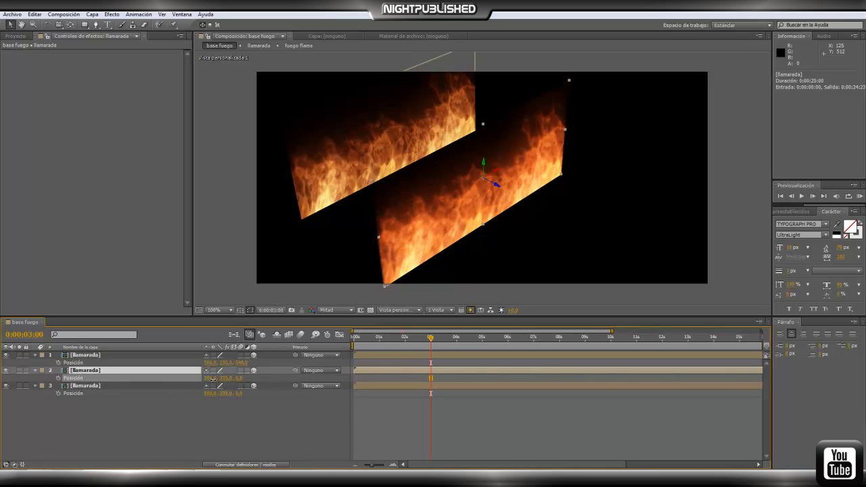
click(224, 385)
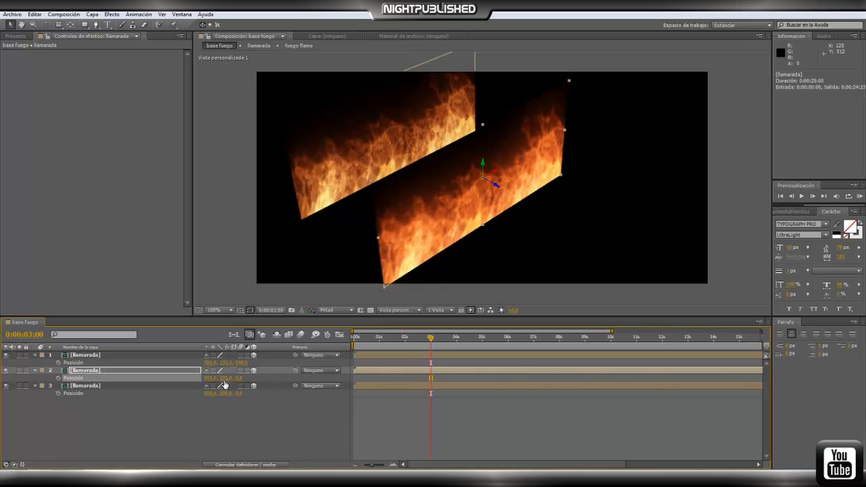
drag(227, 379, 234, 381)
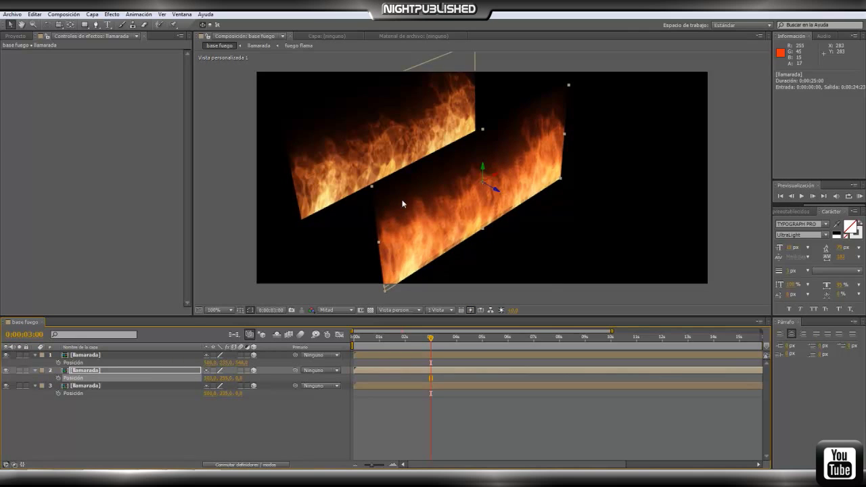
Step: Scale the first llamarada layer to 140% and the second one to 135%
drag(188, 404, 160, 360)
key(s)
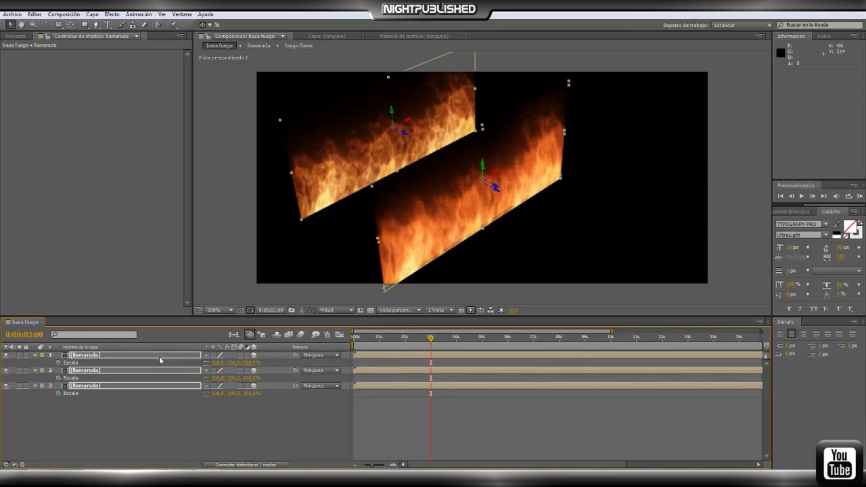
click(185, 443)
drag(220, 363, 237, 378)
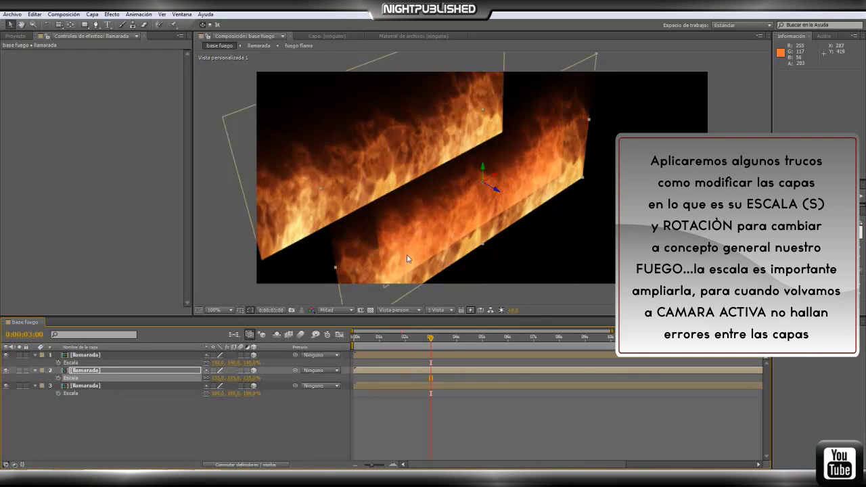
click(153, 409)
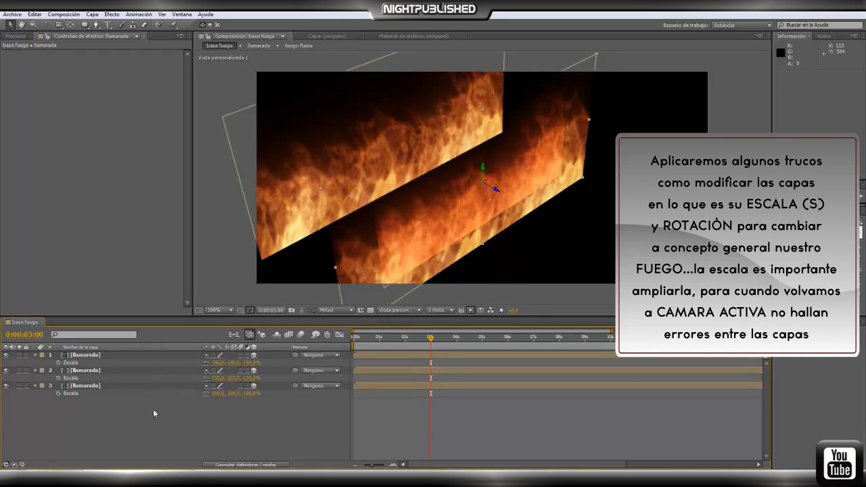
Step: Rotate the second llamarada layer to 180° in Rotación Y and 7° in Rotación Z
click(153, 371)
key(ctrl+Down)
key(ctrl+a)
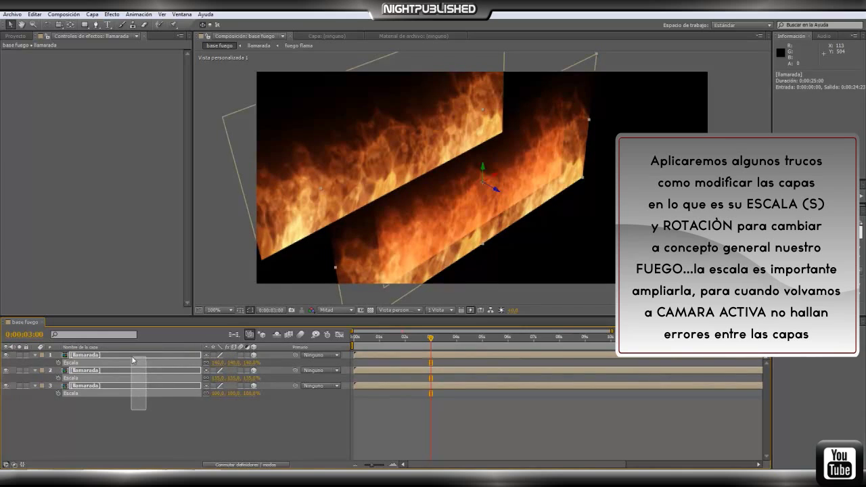
key(s)
click(106, 385)
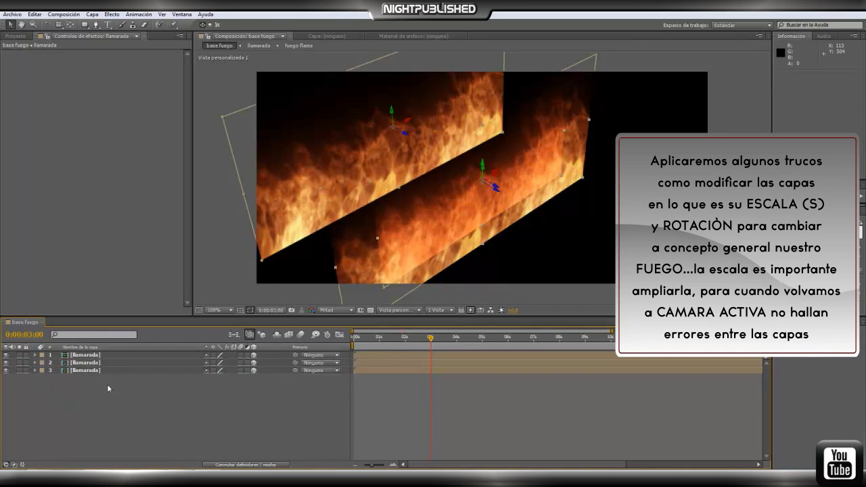
click(107, 366)
key(r)
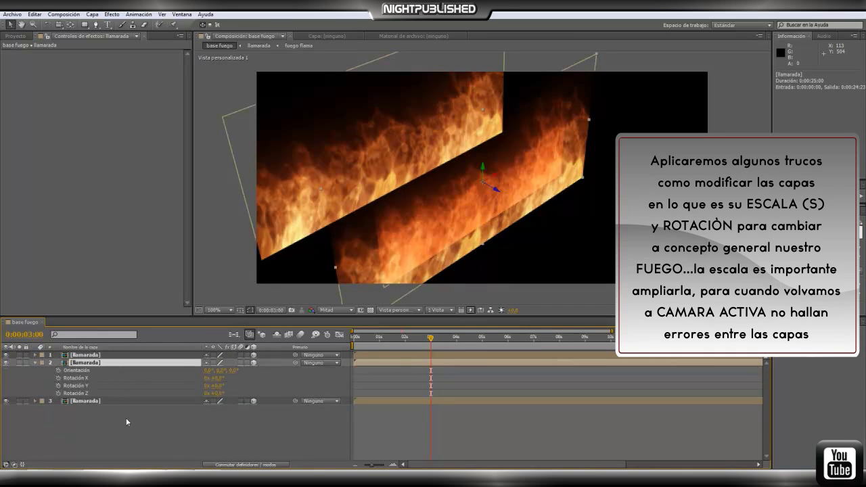
drag(216, 386, 301, 389)
drag(221, 394, 236, 405)
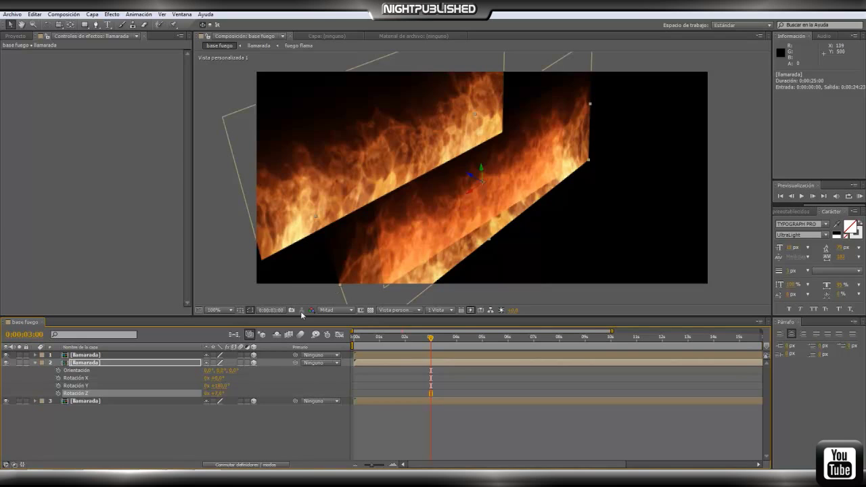
Step: Collapse the second layer's rotation properties and return the composition's 3D view to Cámara activa
click(36, 364)
click(391, 312)
click(397, 322)
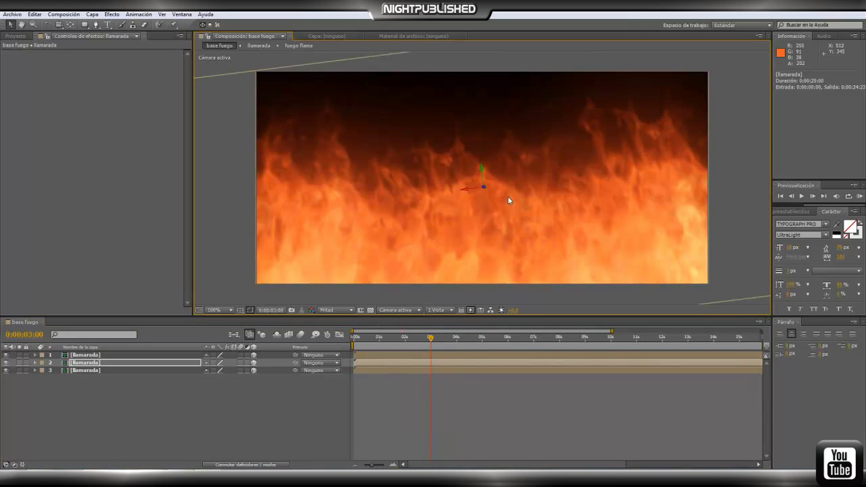
Step: Set the first llamarada layer's blending mode to Pantalla and the second one's to Añadir
click(225, 465)
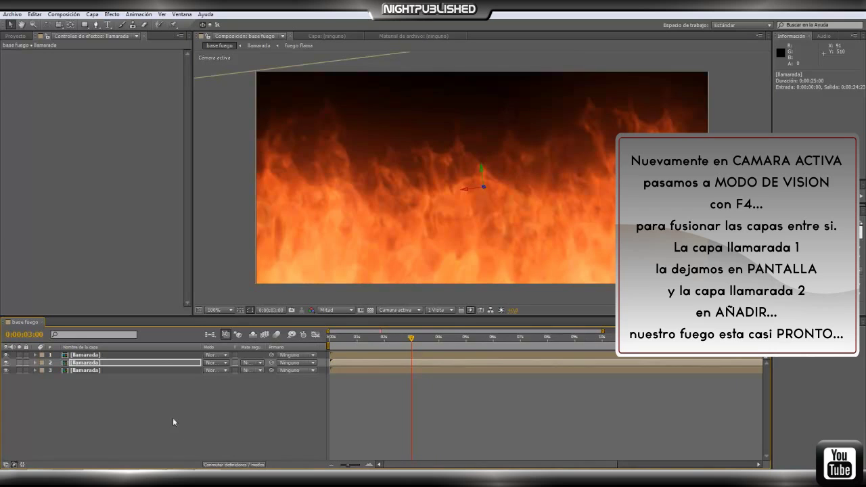
click(189, 356)
click(215, 359)
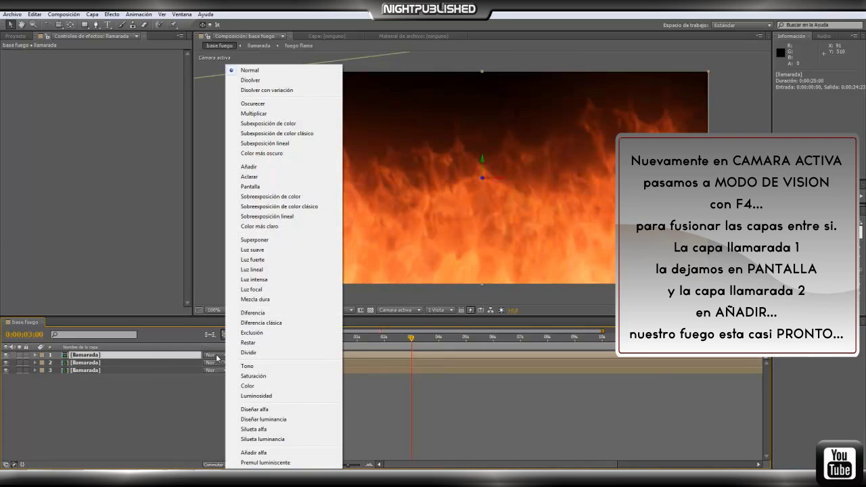
click(254, 189)
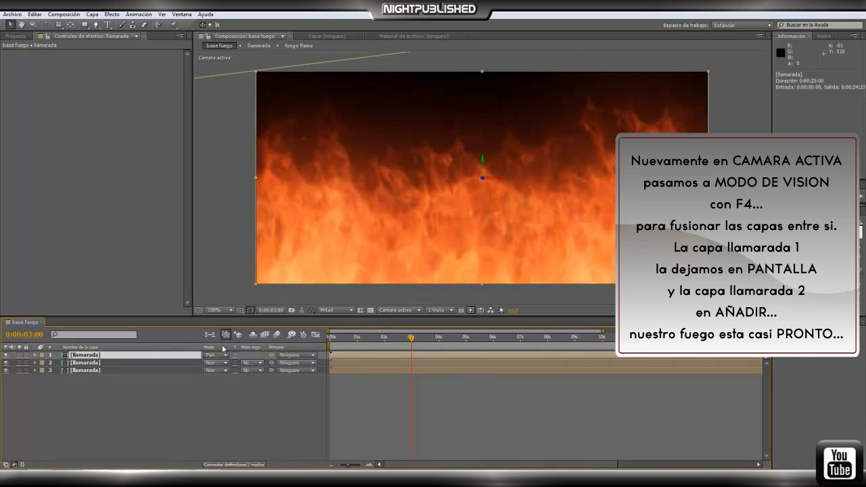
click(218, 363)
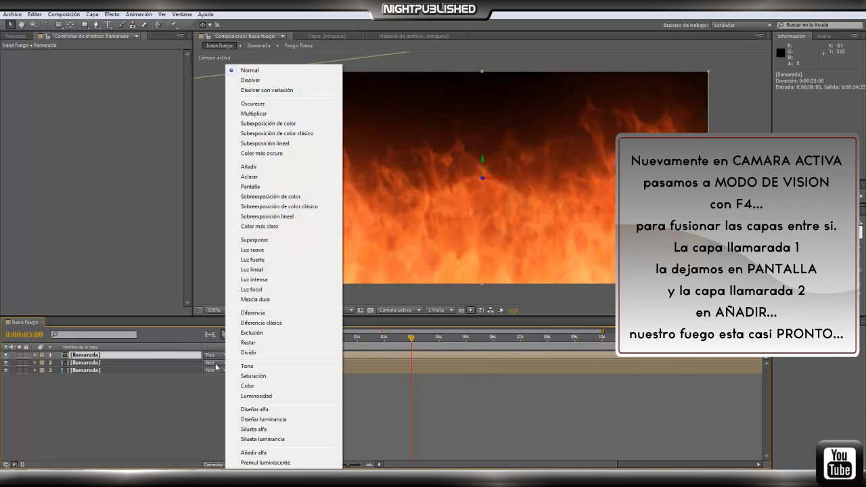
click(257, 167)
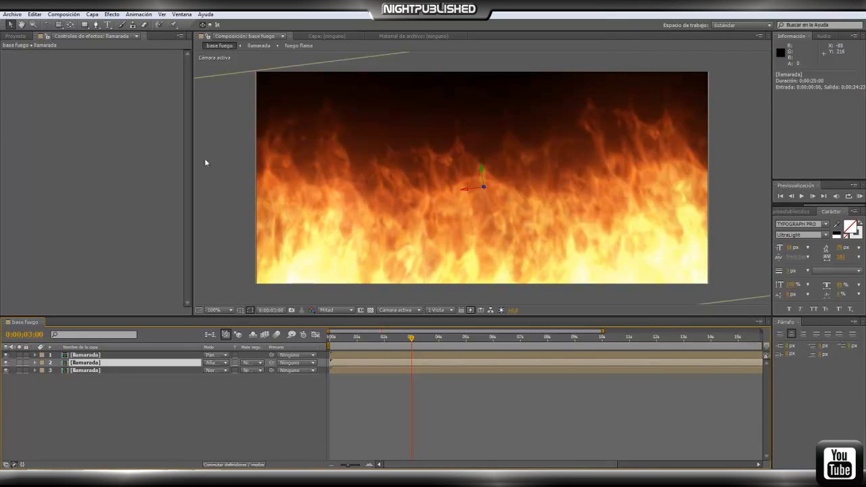
Step: Add an adjustment layer on top of the llamarada layers and name it desenfoque
click(93, 14)
mouse_move(137, 27)
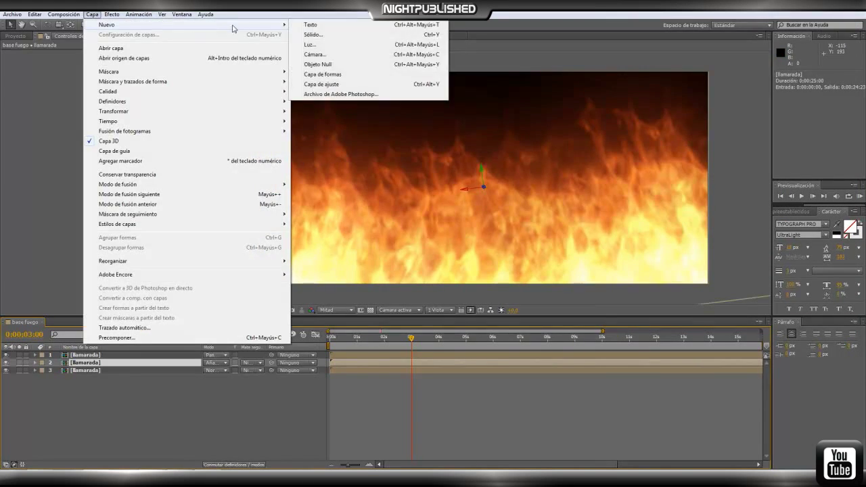
click(332, 83)
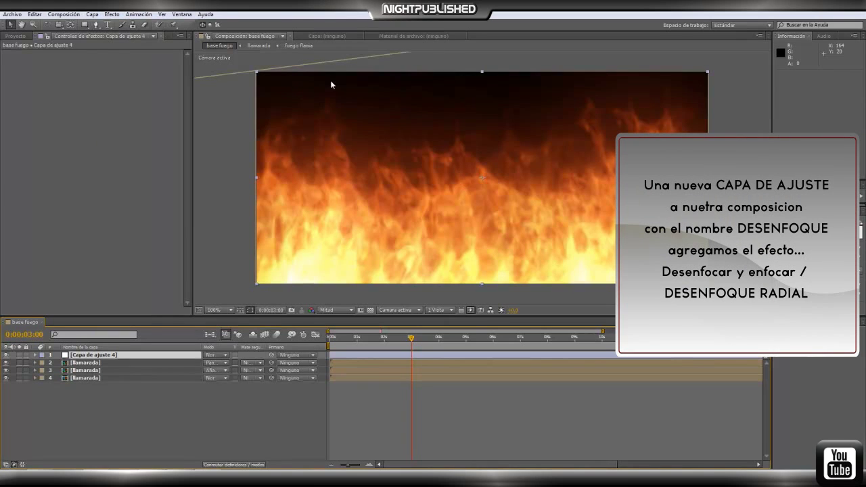
key(Return)
text(desenfoque)
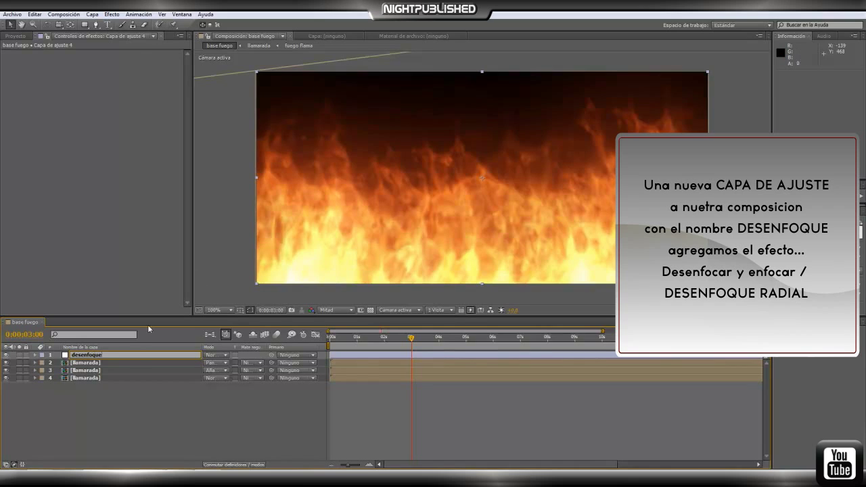
click(112, 404)
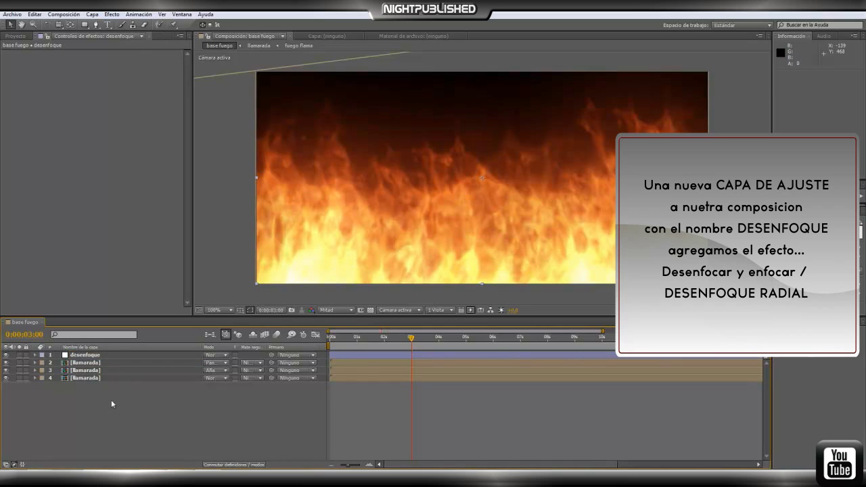
Step: Apply Desenfoque radial to the desenfoque layer with Nivel 2.0 and Suavizado set to Alto
click(97, 358)
click(112, 14)
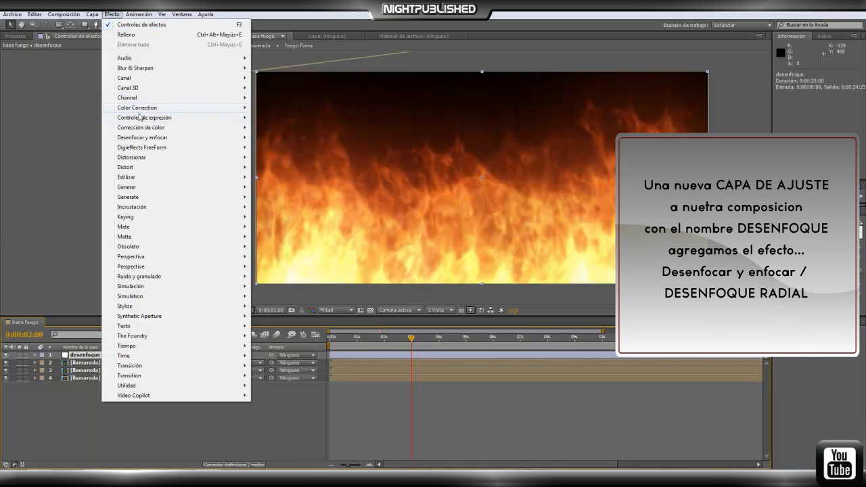
mouse_move(148, 139)
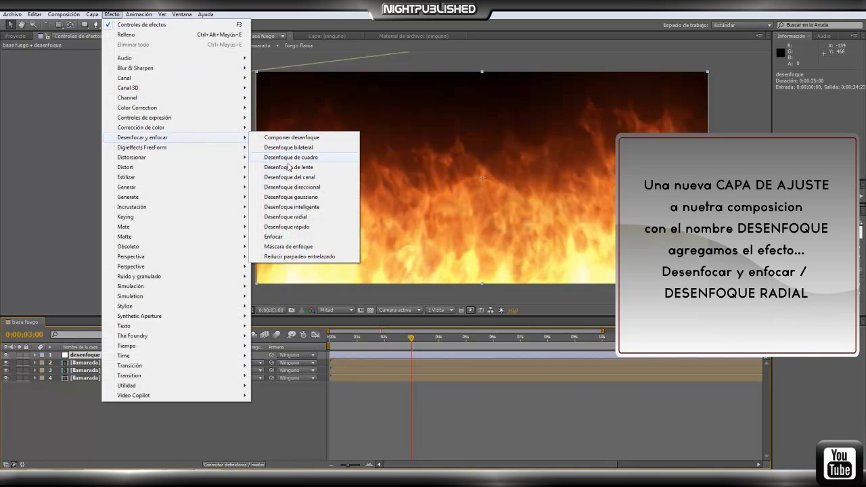
click(285, 216)
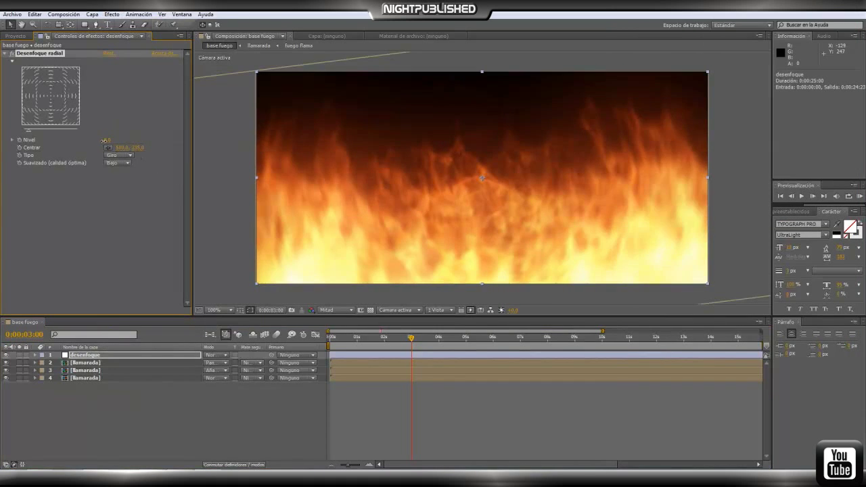
drag(107, 142, 106, 146)
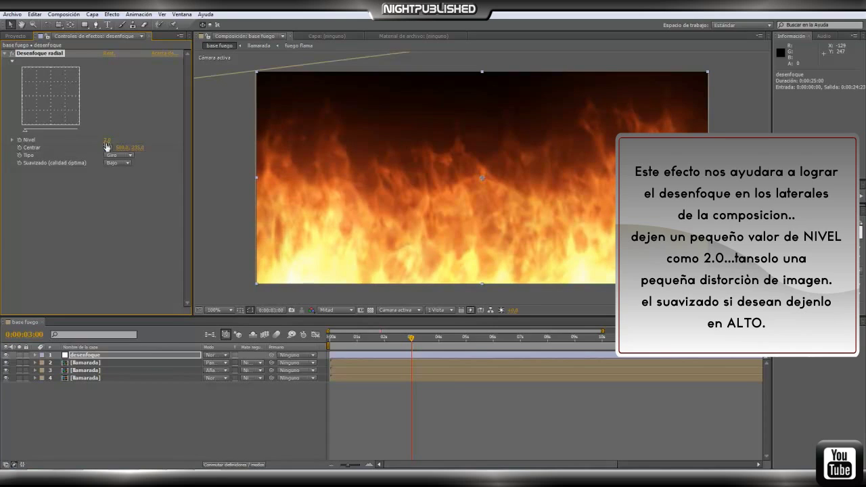
click(117, 163)
click(123, 181)
drag(308, 186, 304, 173)
key(ctrl+z)
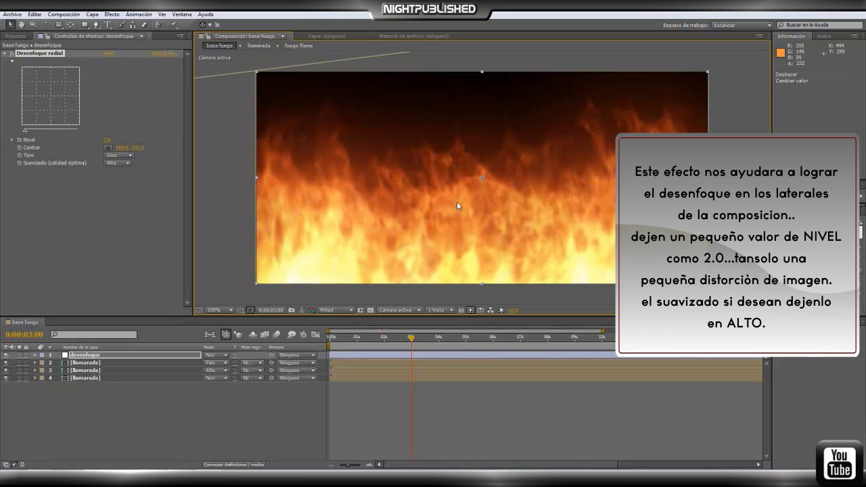
Step: Apply Niveles to the desenfoque layer, with Negro de entrada about -33, Blanco de entrada about 262 and Gama about 0.88
click(112, 14)
mouse_move(144, 128)
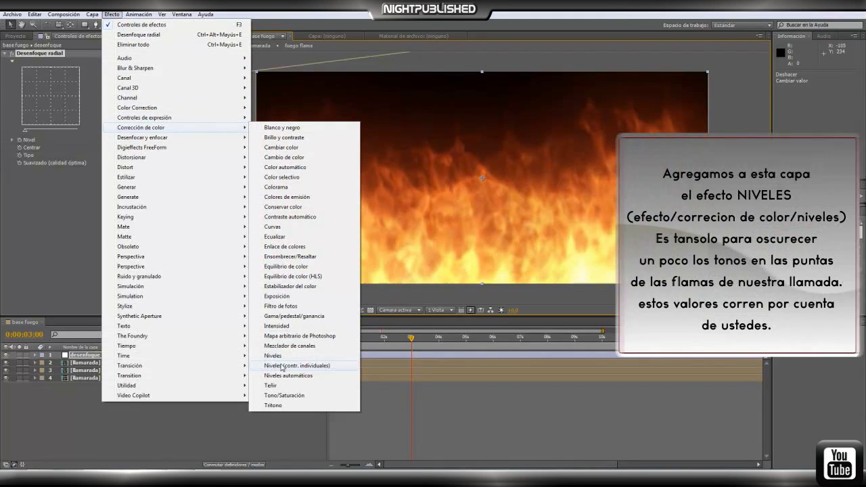
click(273, 356)
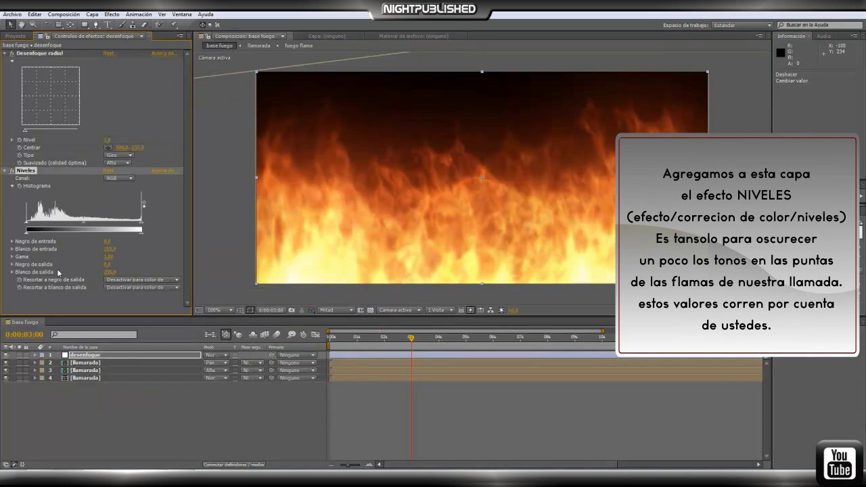
click(106, 243)
click(175, 250)
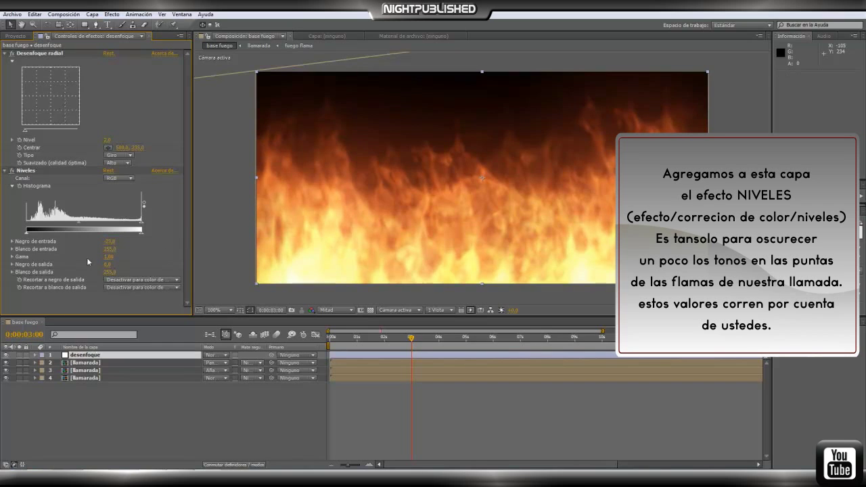
drag(109, 250, 112, 251)
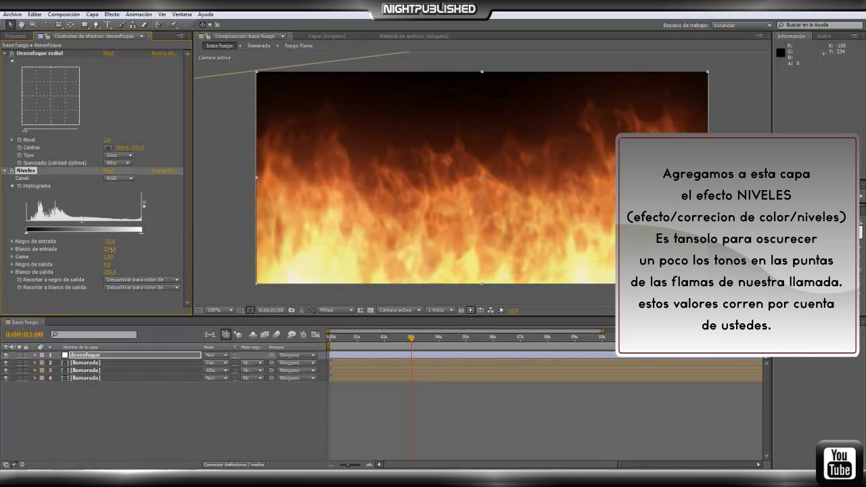
click(110, 256)
drag(106, 258, 105, 258)
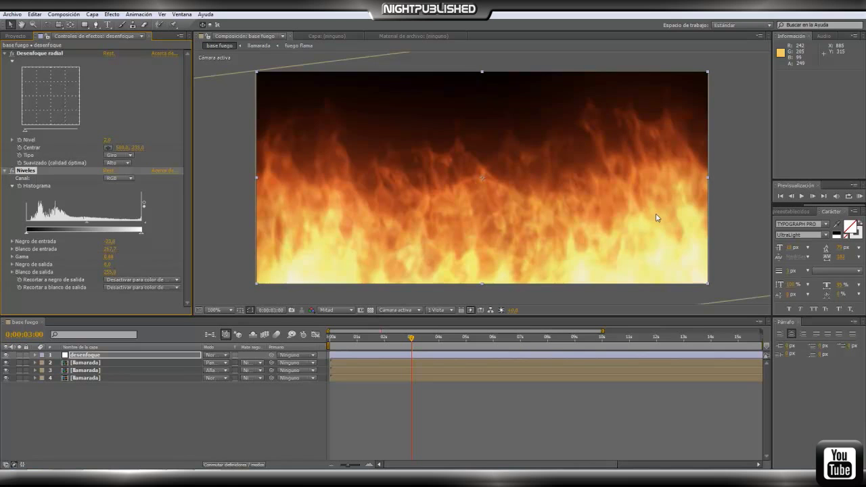
Step: Add a black solid layer named chispas at the composition's size, above the desenfoque layer
click(93, 14)
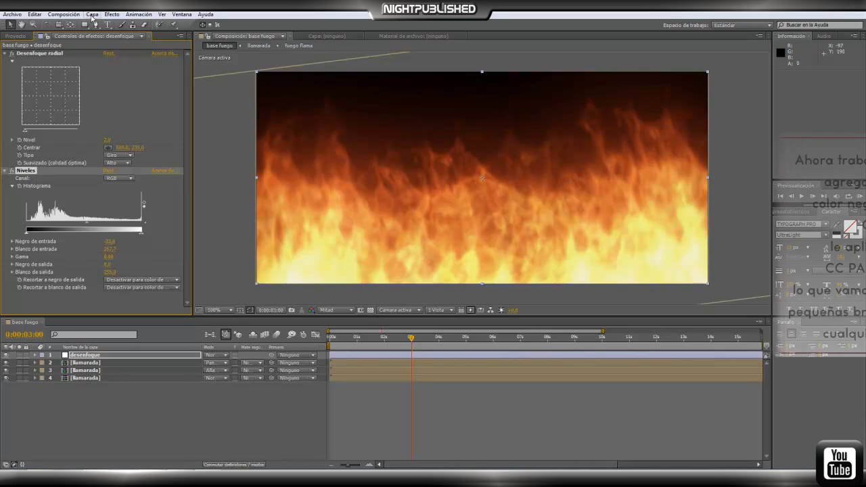
mouse_move(104, 27)
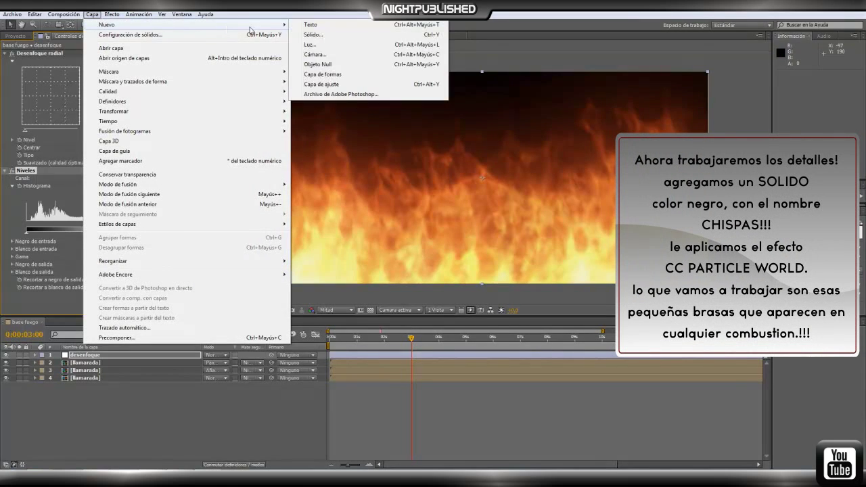
click(331, 35)
text(chispas)
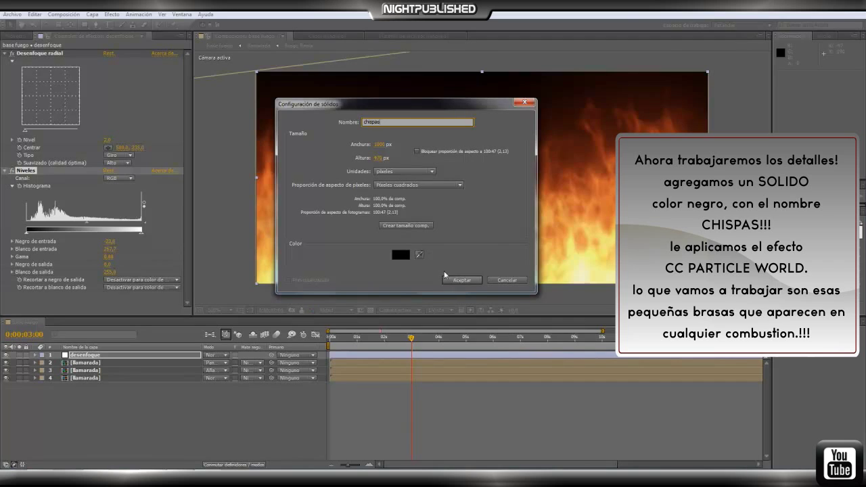
click(406, 226)
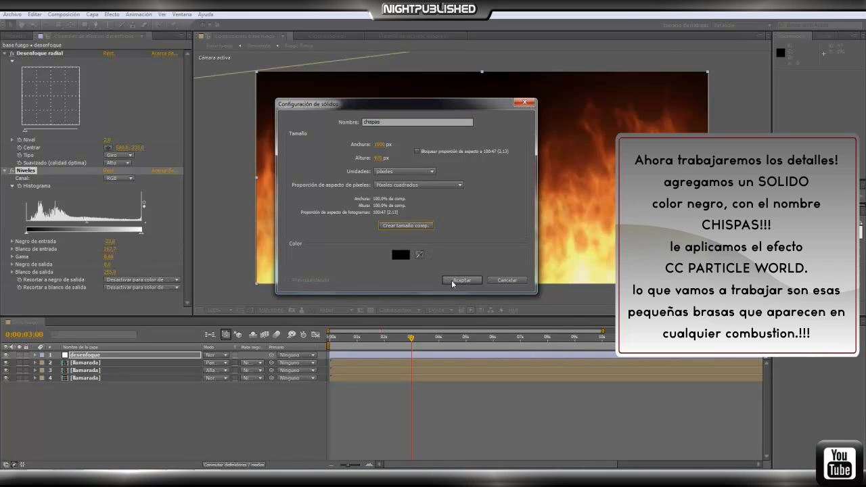
click(451, 280)
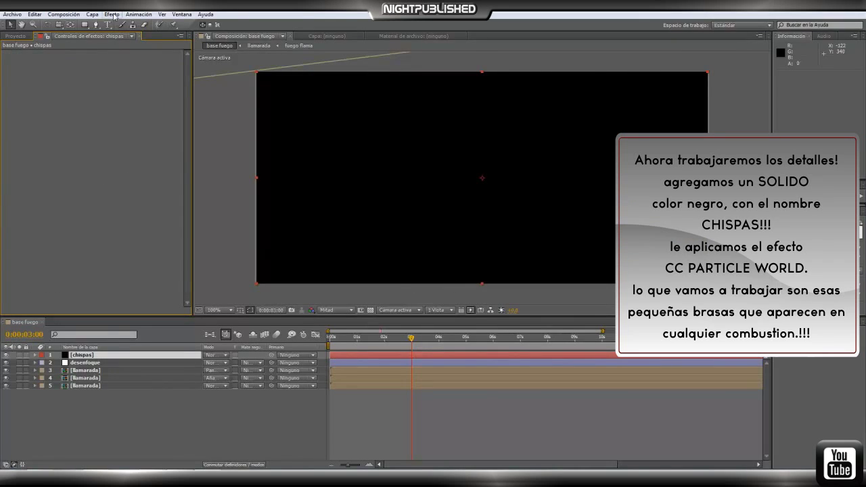
Step: Apply the CC Particle World simulation effect to the chispas layer
click(112, 14)
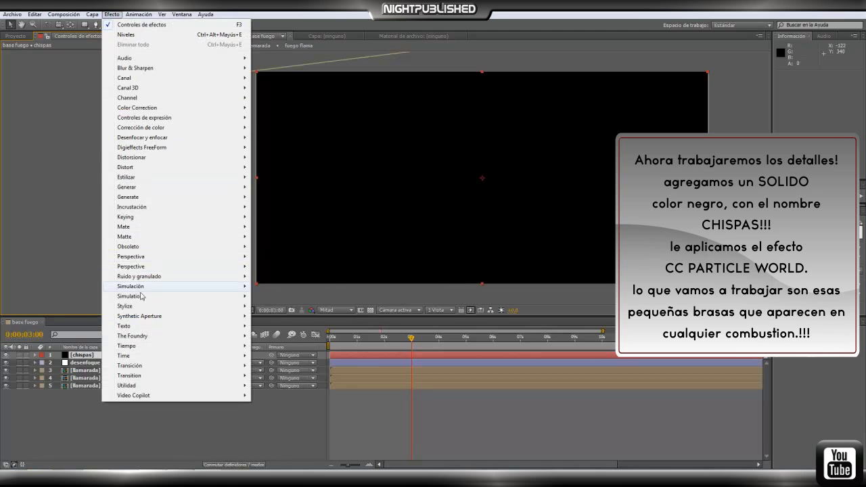
mouse_move(143, 298)
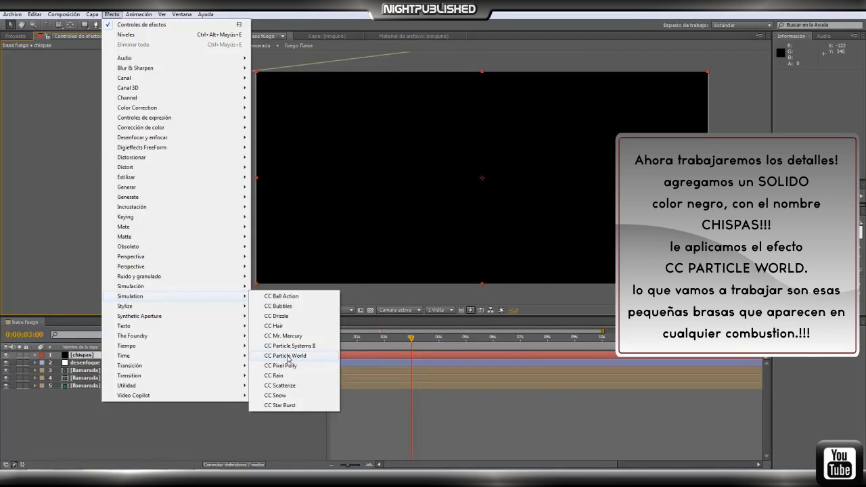
click(309, 357)
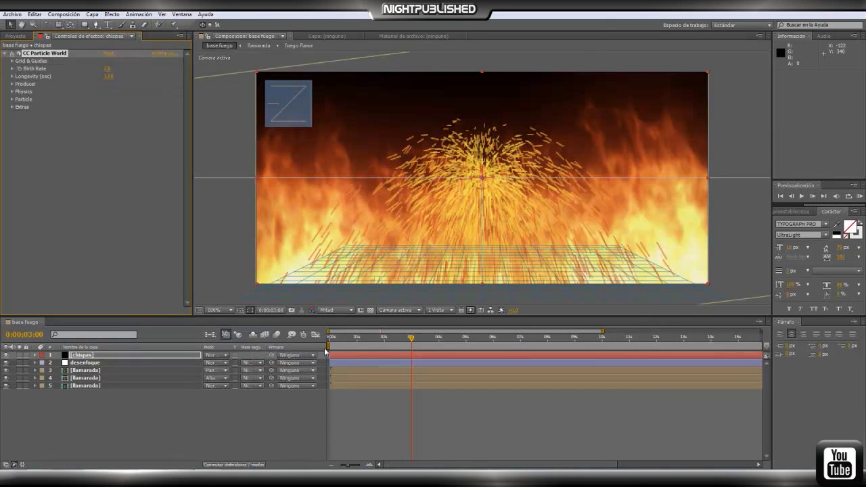
Step: Solo the chispas layer and set its CC Particle World physics to Twirl animation, velocity 0.47 and gravity -0.200
click(18, 356)
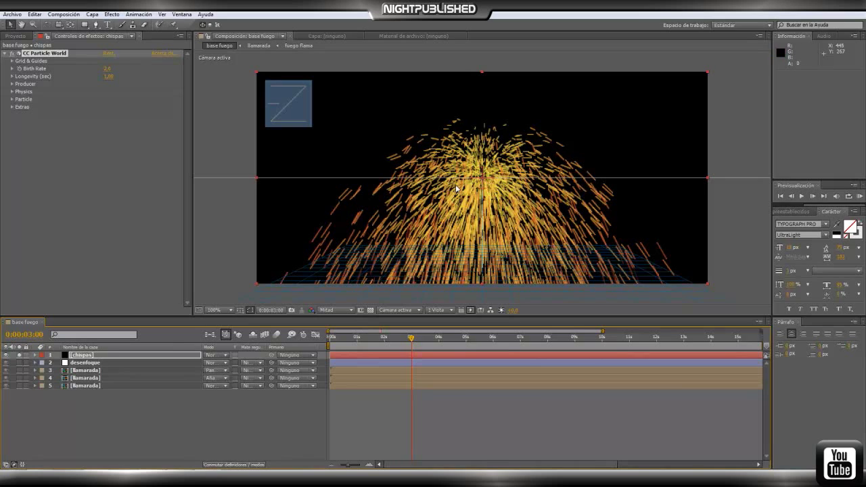
click(12, 93)
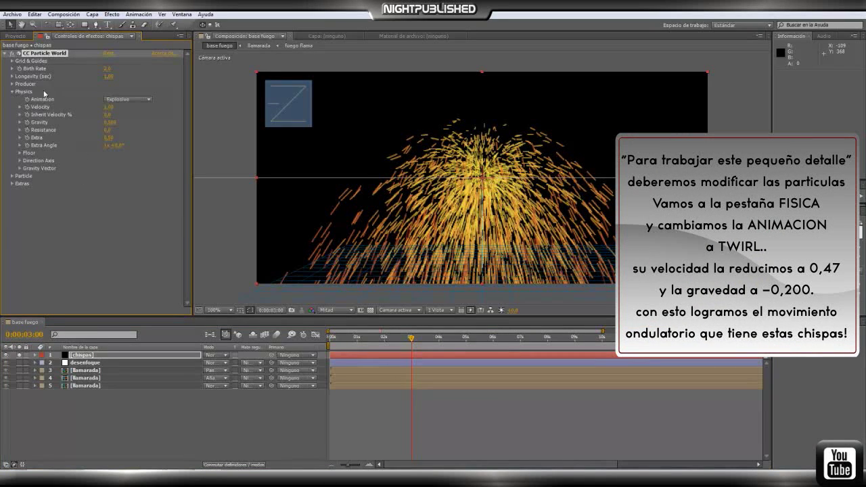
click(147, 100)
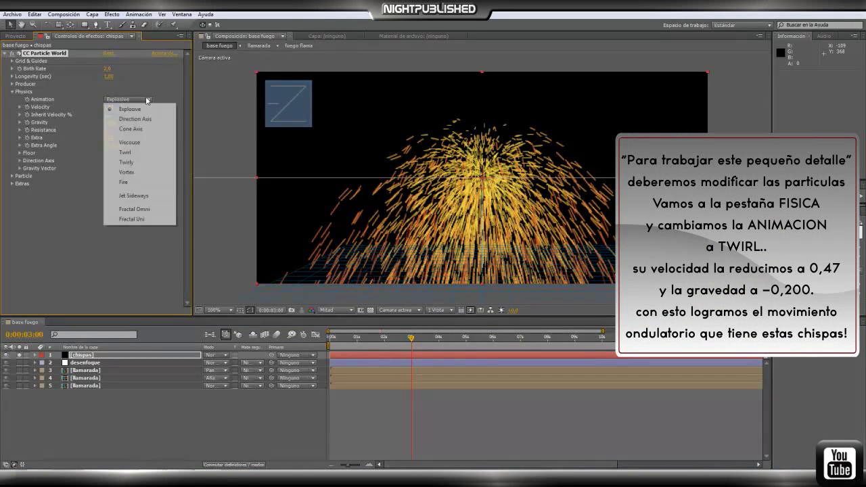
click(140, 155)
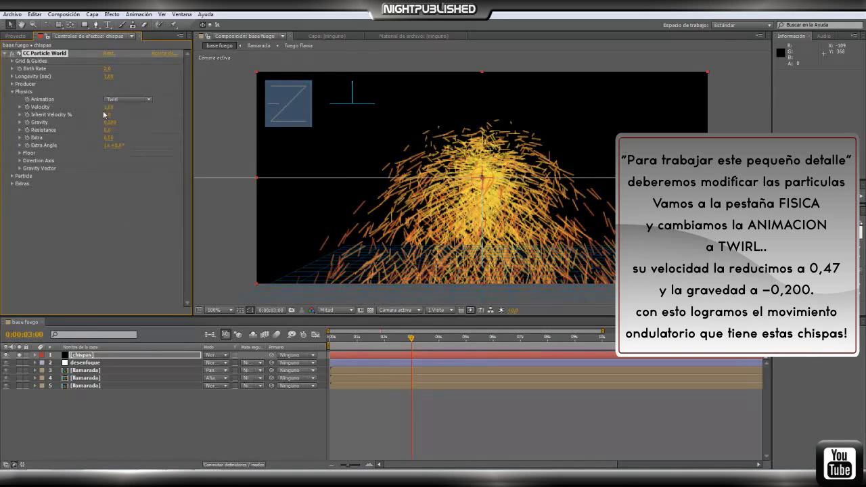
drag(106, 108, 86, 110)
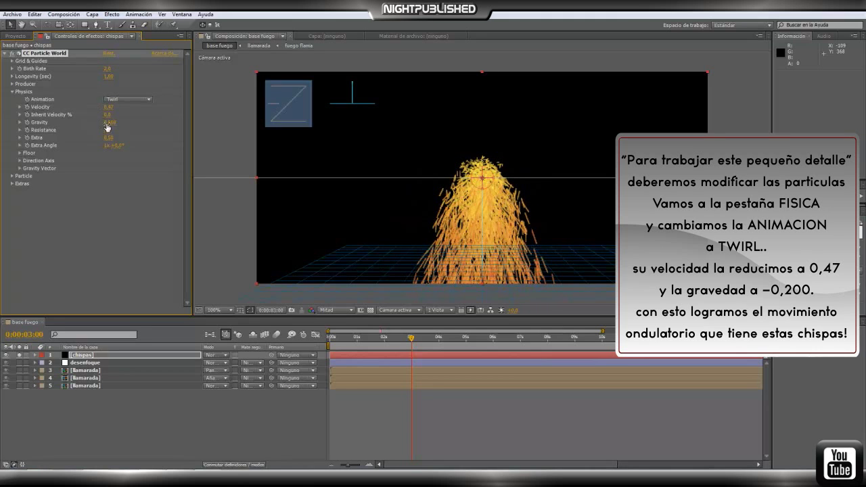
drag(106, 123, 76, 126)
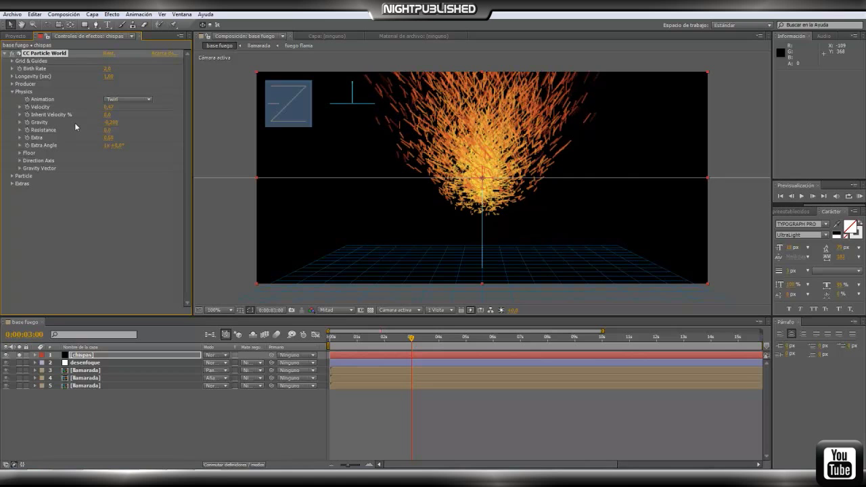
Step: Set the spark particles' Max Opacity to 100% and their Color Map to Birth to Origin
click(11, 176)
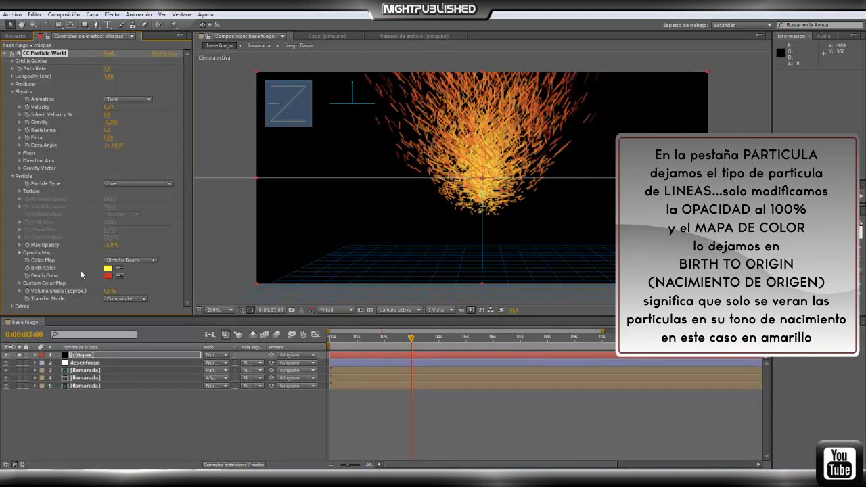
drag(107, 250, 124, 248)
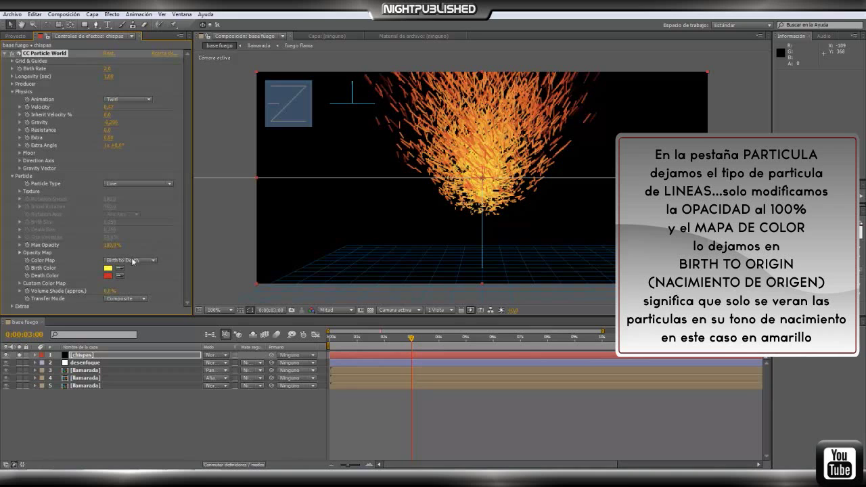
click(134, 261)
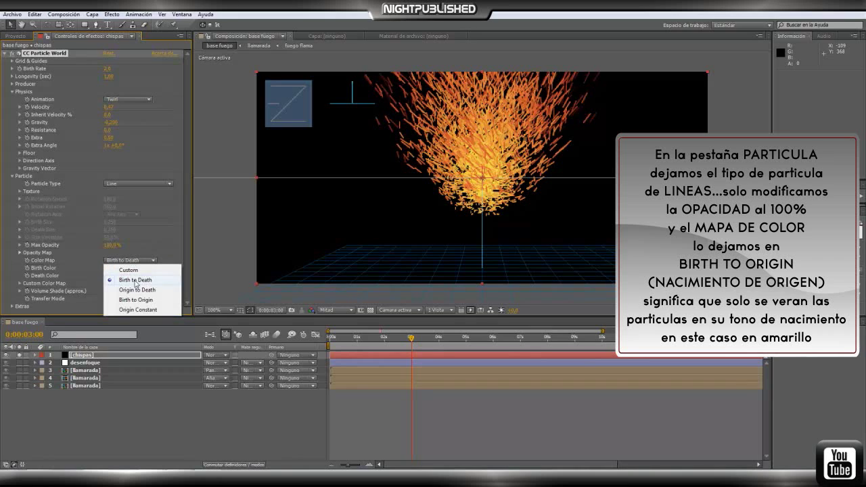
click(144, 300)
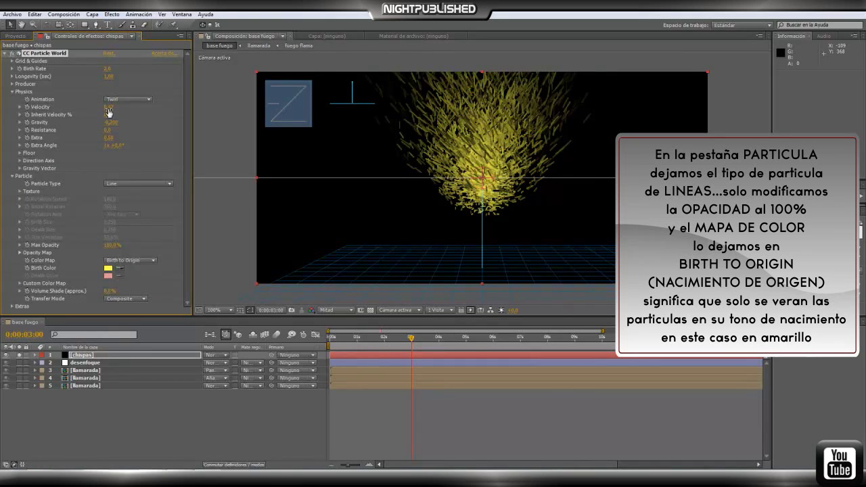
Step: Spread the spark producer across the scene with Radius X 0.835, Radius Y 0.365 and Radius Z 1.595
click(12, 85)
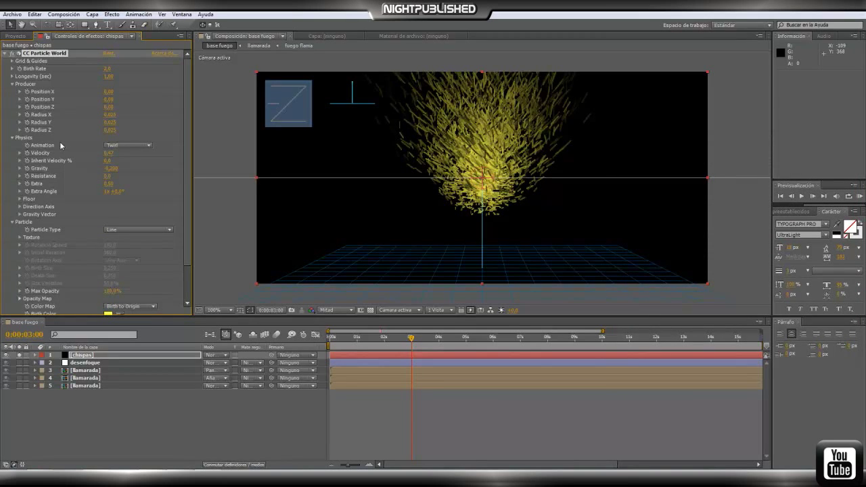
drag(112, 117, 128, 123)
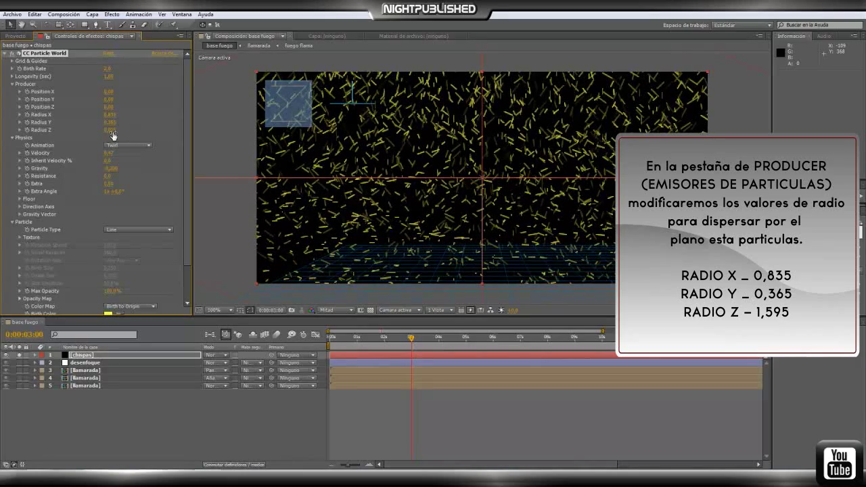
drag(112, 135, 187, 135)
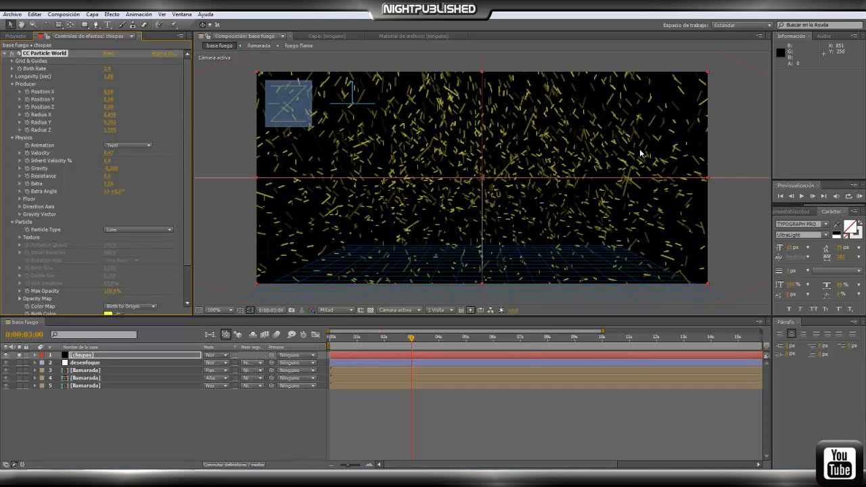
Step: Set the composition preview resolution to Completa and turn off the chispas layer's solo so all layers display
click(348, 311)
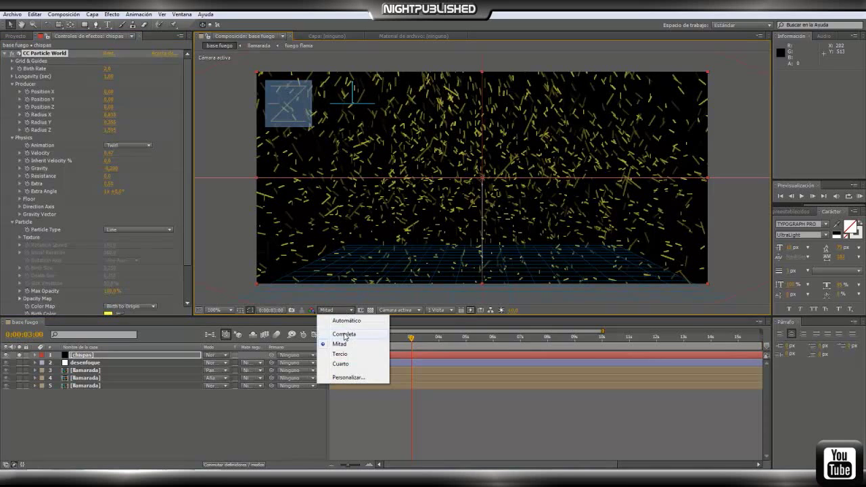
click(343, 334)
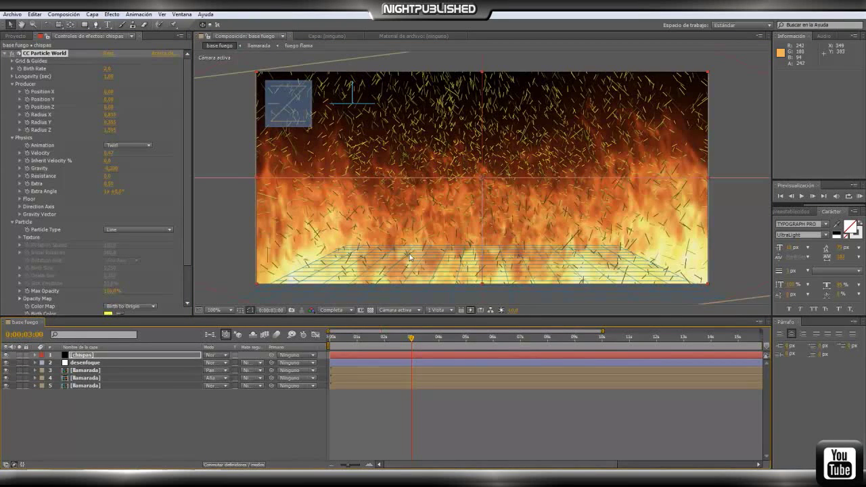
click(291, 407)
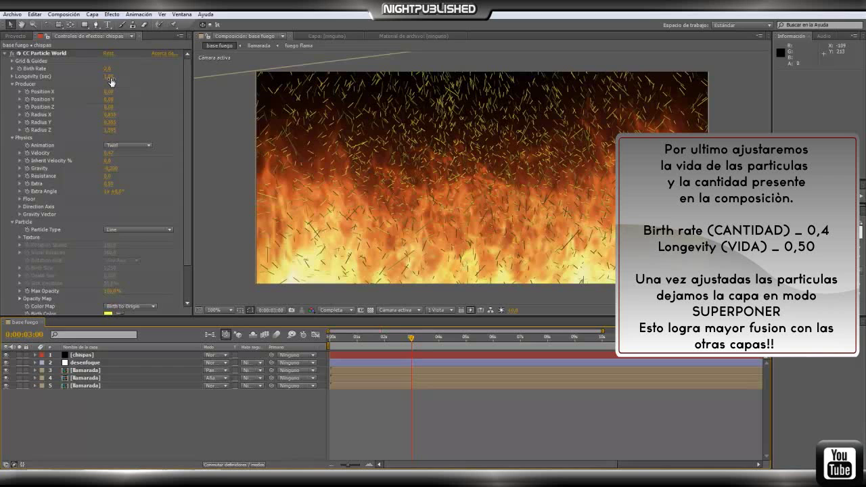
Step: Set the sparks' Birth Rate to 0.4 and Longevity to 0.50, and the chispas layer's blending mode to Superponer
mouse_move(110, 81)
mouse_down()
mouse_move(91, 78)
mouse_move(102, 70)
mouse_up()
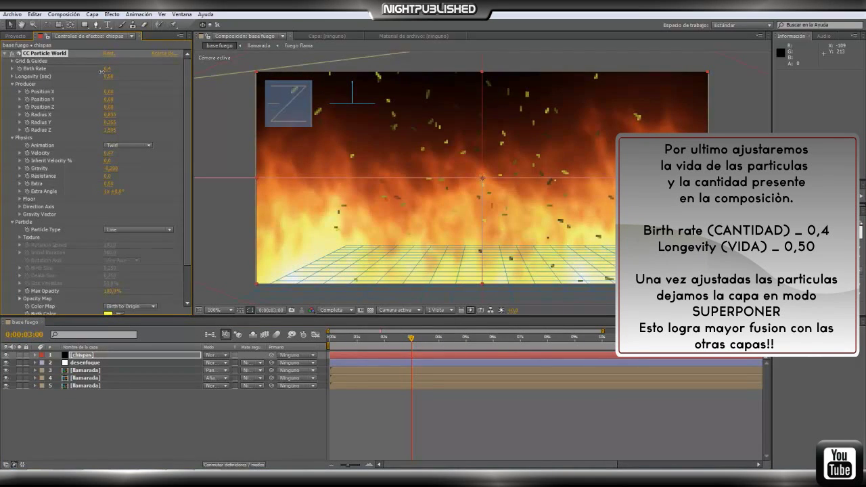
drag(103, 76, 102, 76)
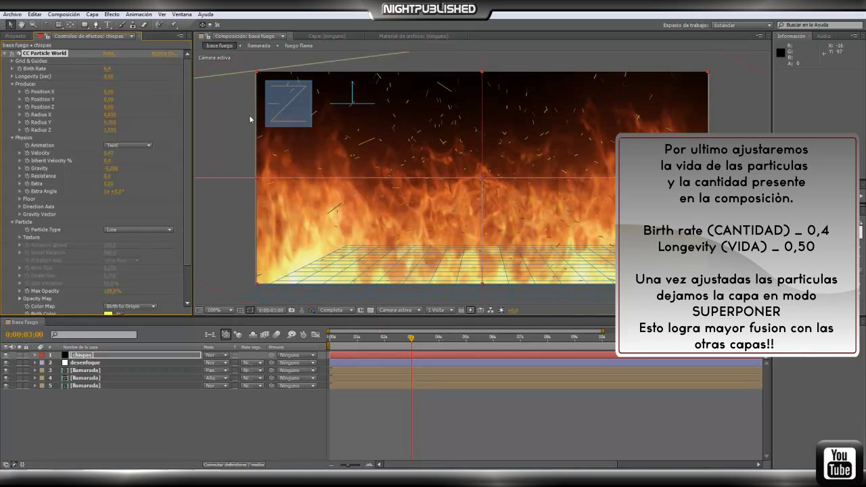
click(227, 356)
click(256, 240)
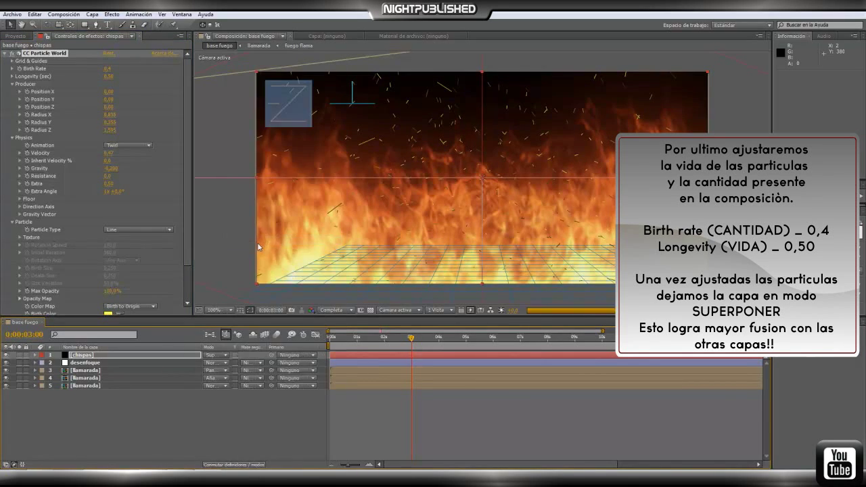
click(257, 415)
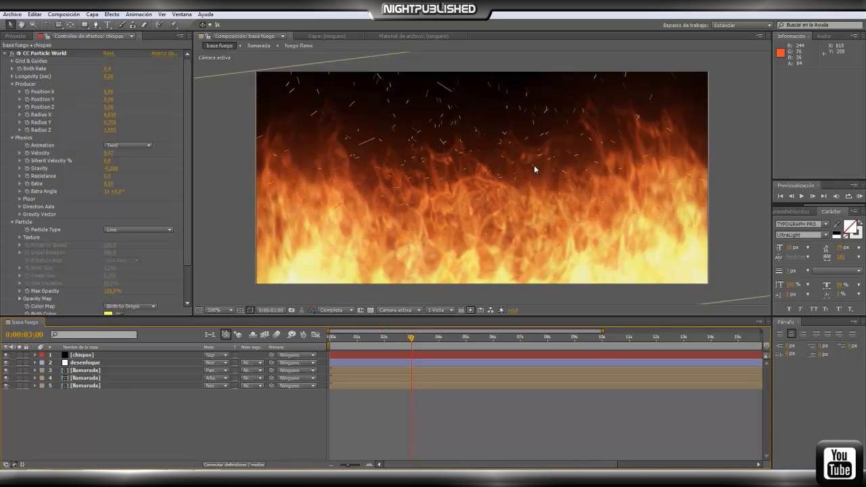
Step: Add a two-node camera with the 50 mm preset to the base fuego composition
click(92, 14)
mouse_move(134, 26)
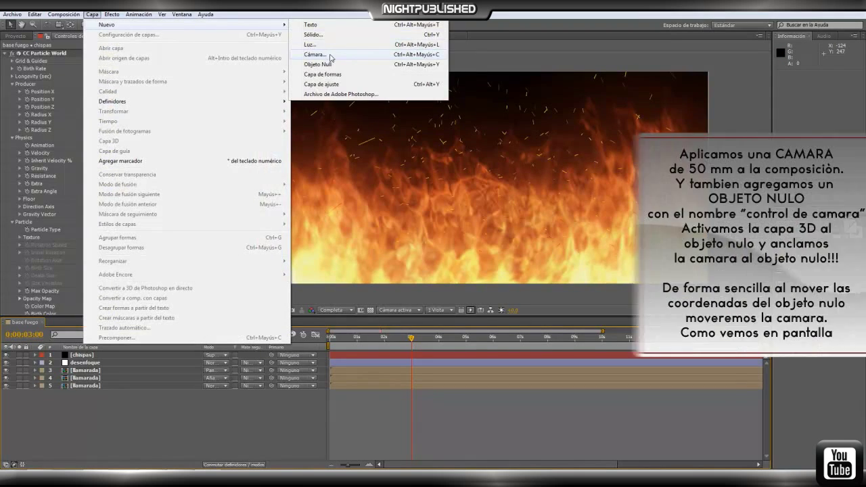
click(329, 55)
click(241, 49)
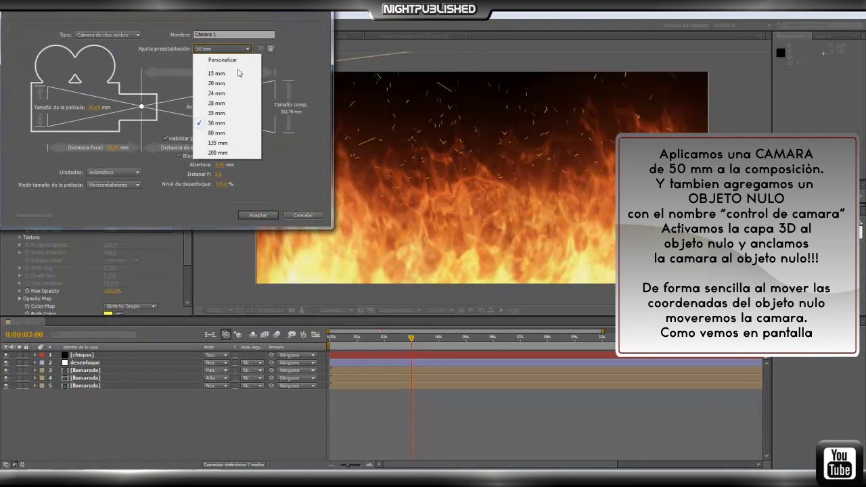
click(234, 124)
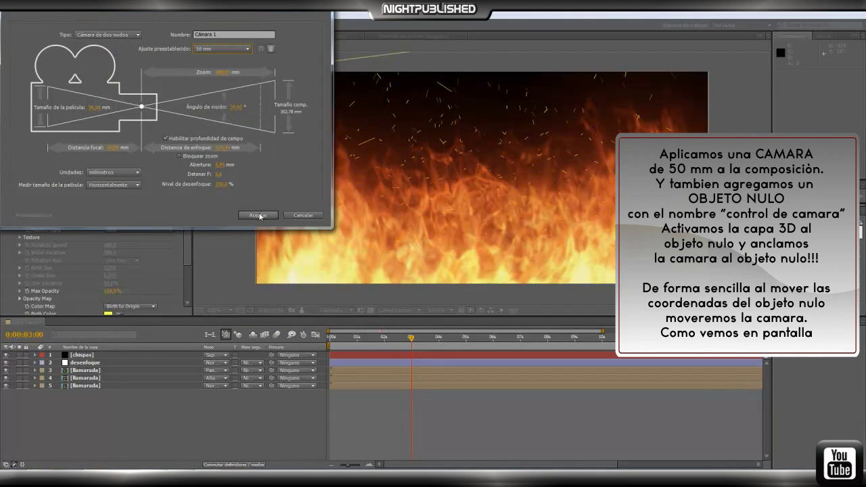
click(259, 215)
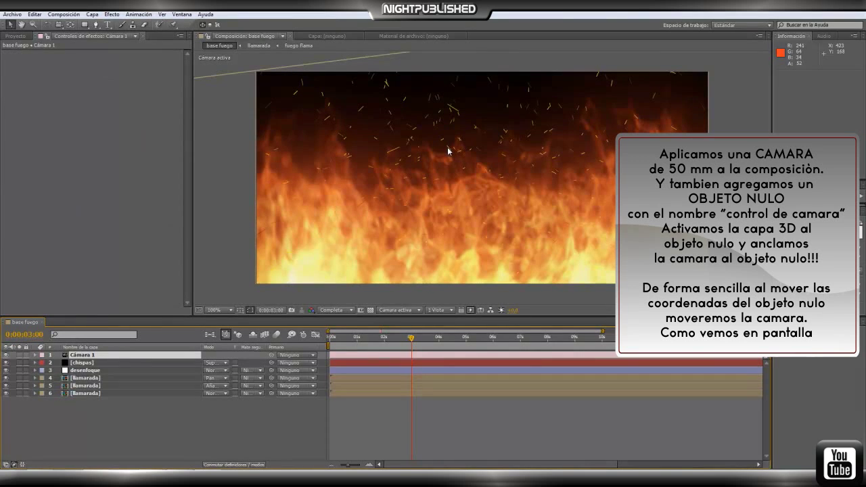
Step: Add a null object to the composition and rename it "control de camara"
click(92, 15)
mouse_move(154, 26)
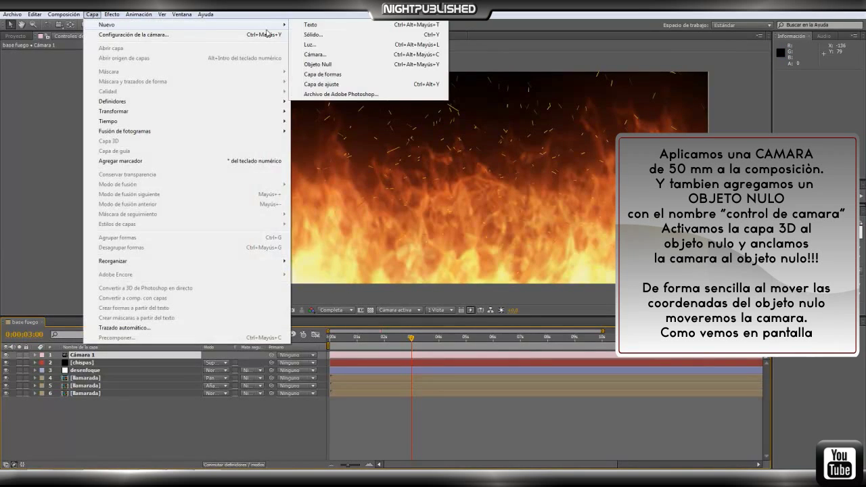
click(328, 64)
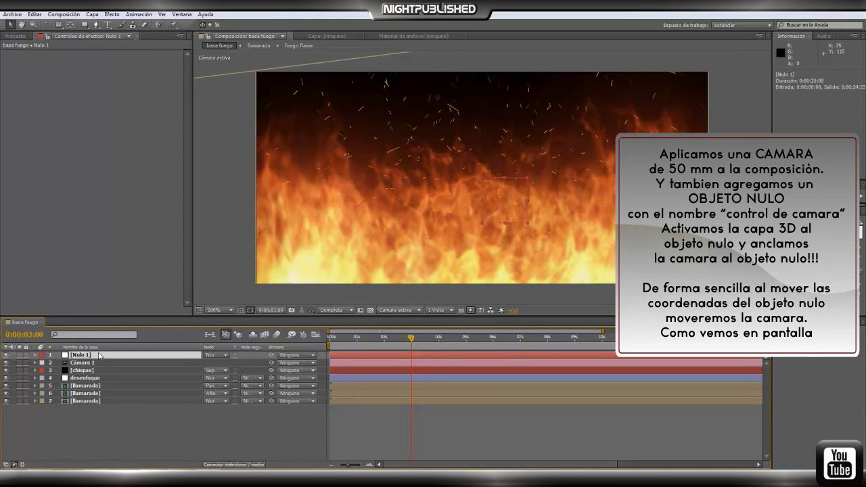
key(Return)
text(control de camara)
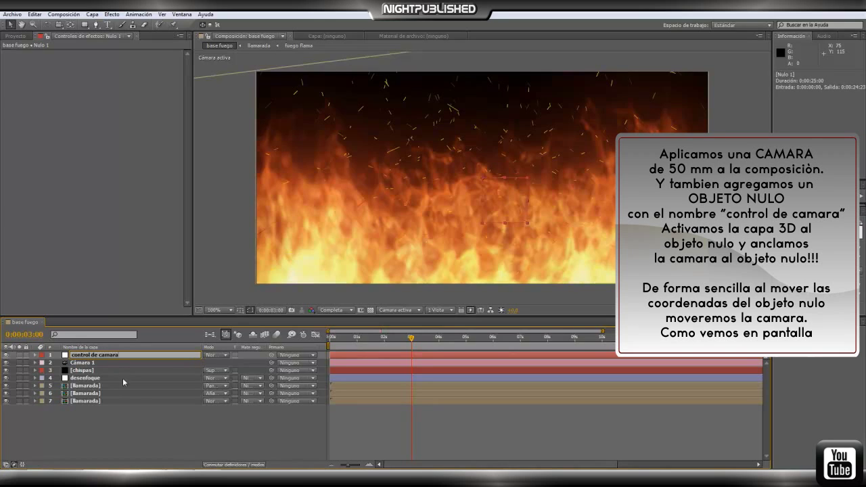
click(137, 433)
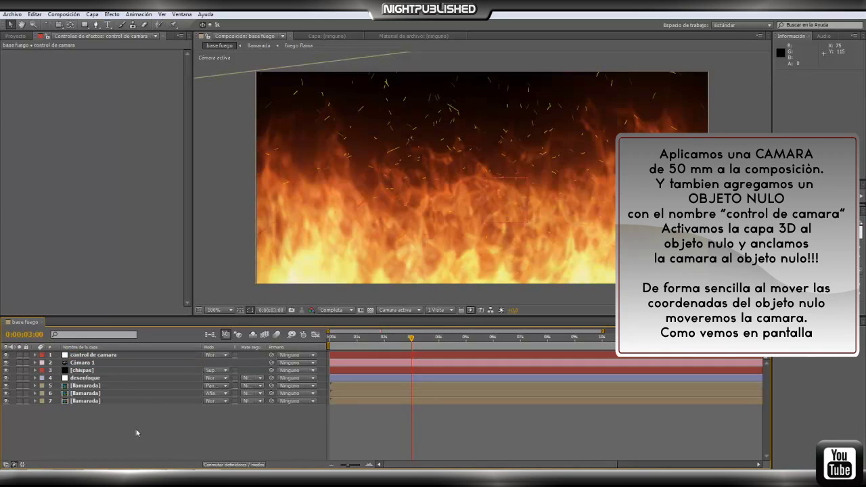
Step: Make the control de camara null a 3D layer and parent the camera to it
click(232, 465)
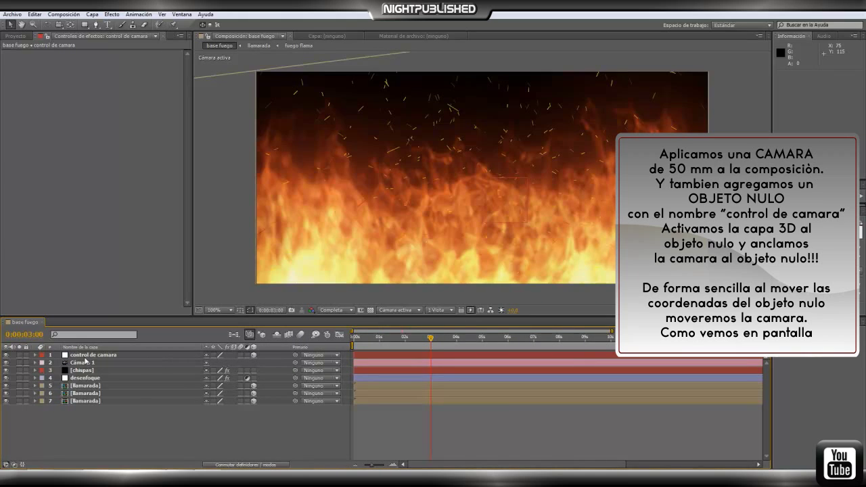
drag(295, 364, 129, 357)
Step: Raise the control de camara null to about Y 113, rotate its Y orientation to about 3°, and preview the fire around 0:00:03:18
click(129, 356)
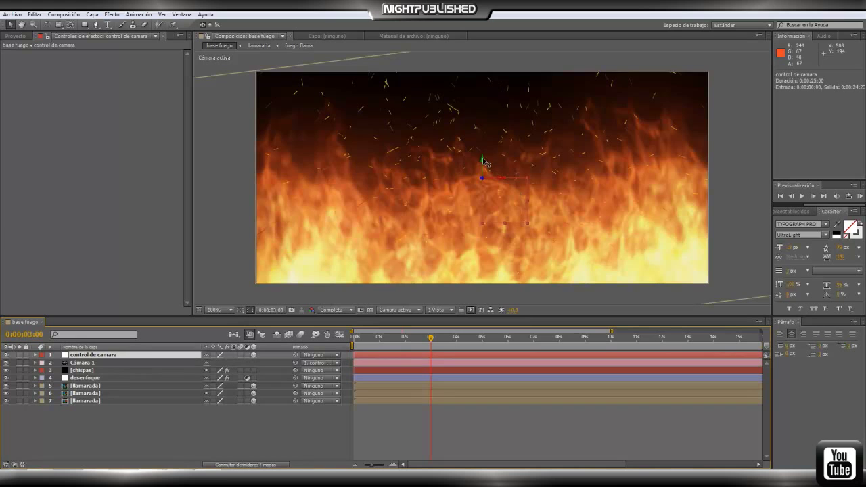
drag(485, 142, 485, 103)
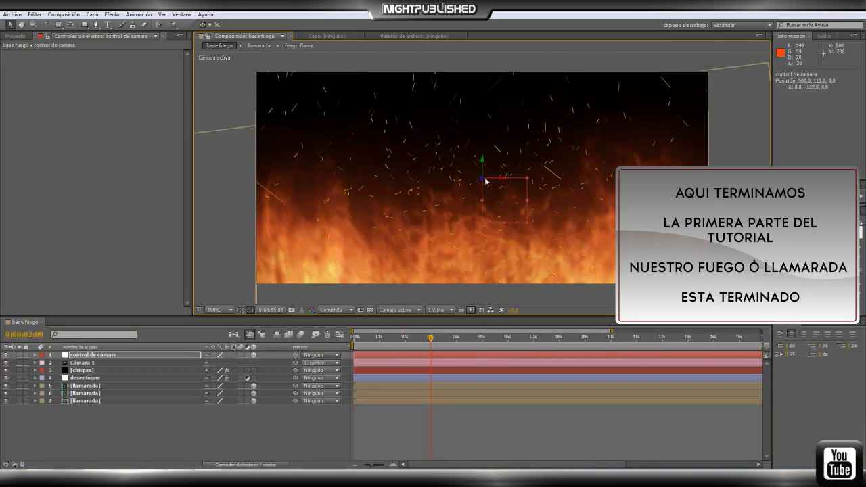
click(47, 25)
drag(483, 159, 481, 160)
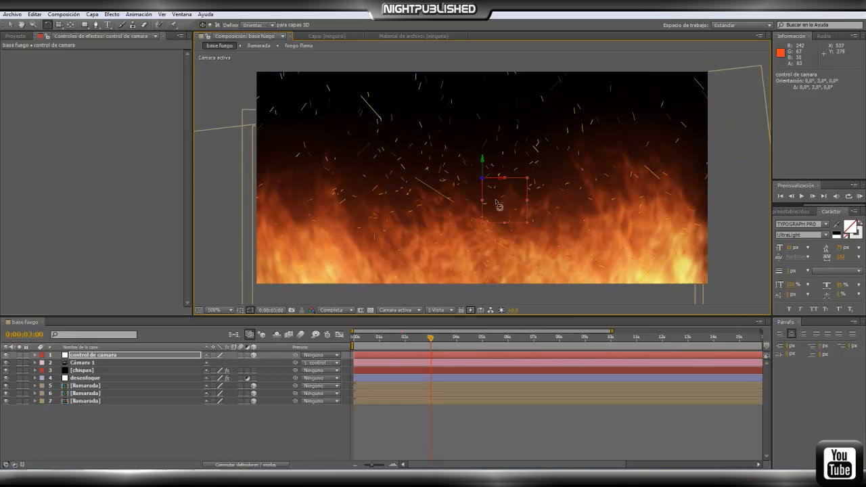
drag(433, 340, 453, 341)
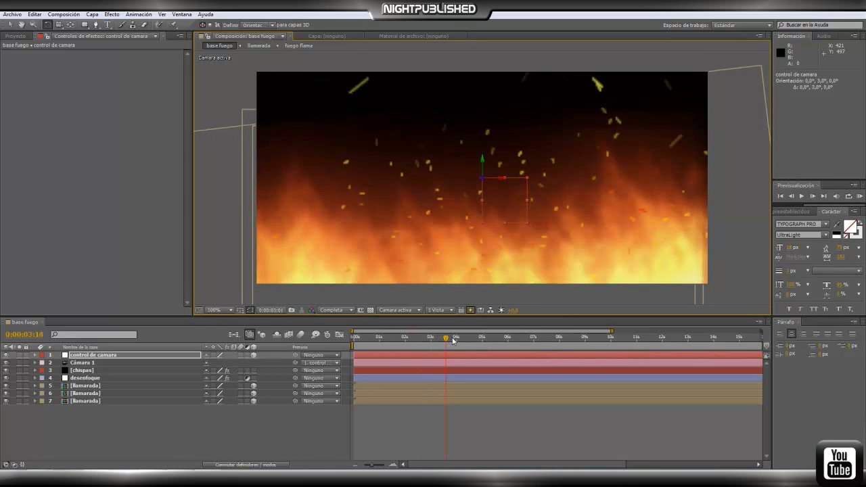
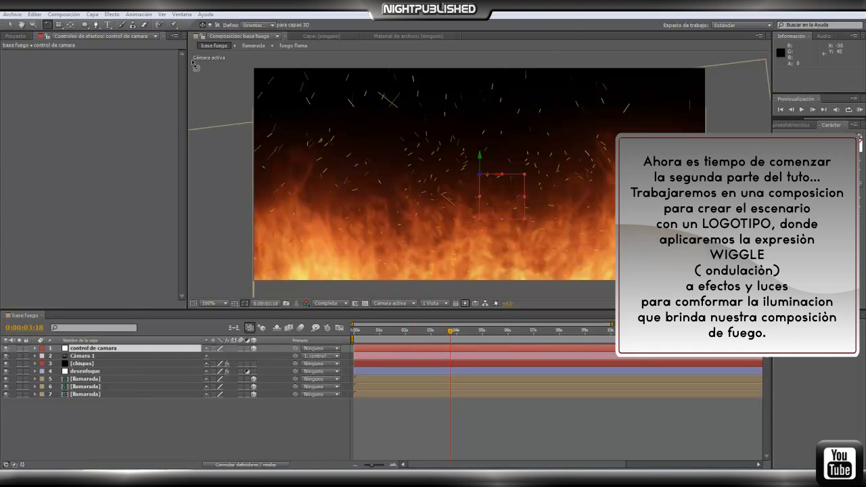
Step: Create a new composition named logo y fondo with a duration of 0:00:16:00
click(64, 14)
click(77, 23)
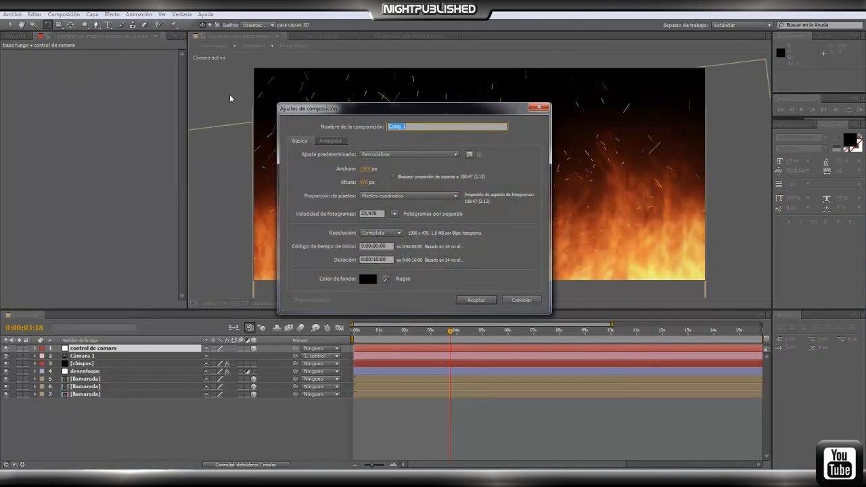
text(logo y fondo)
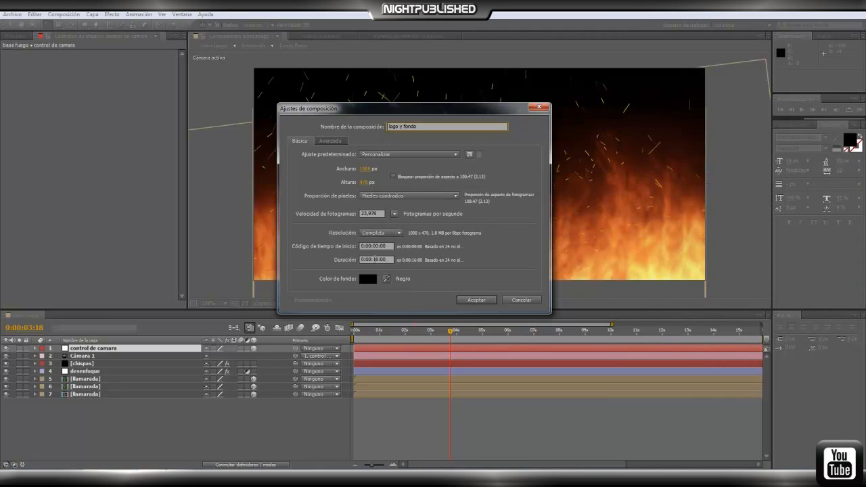
drag(372, 260, 390, 260)
click(476, 300)
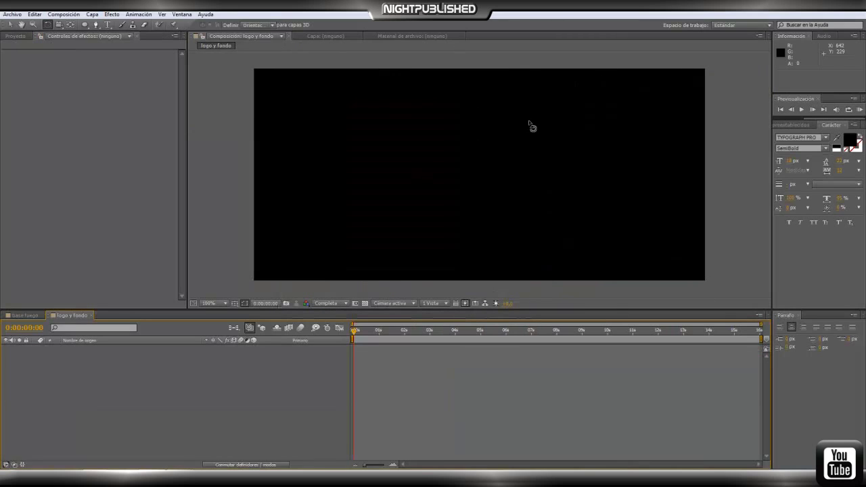
Step: Add a white (FFFFFF) composition-size solid named fondo to the logo y fondo composition
click(9, 25)
click(92, 14)
mouse_move(101, 25)
click(313, 35)
text(fond)
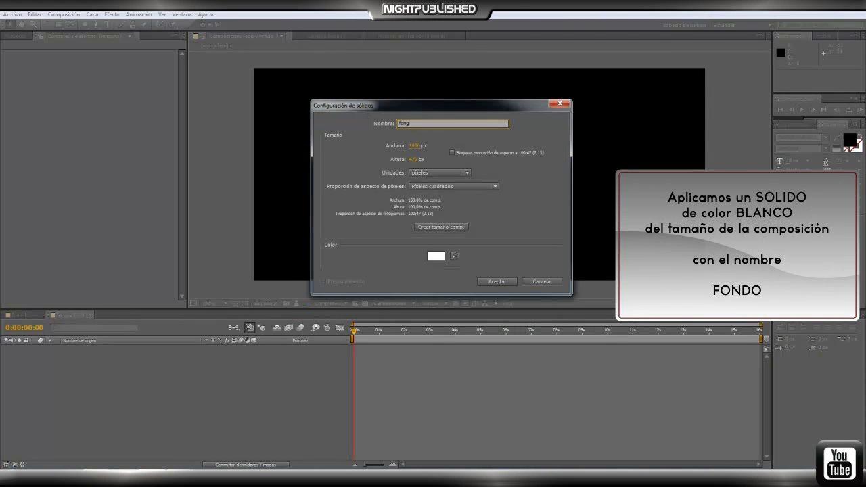
key(BackSpace)
text(do)
click(436, 256)
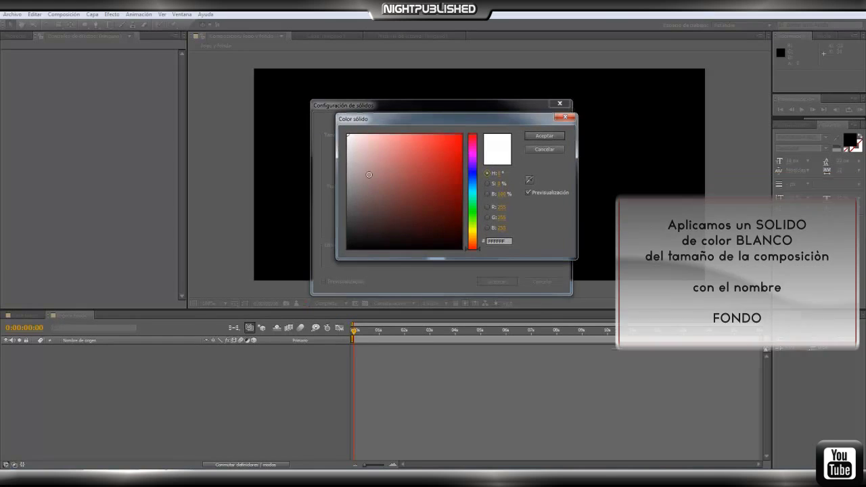
click(533, 138)
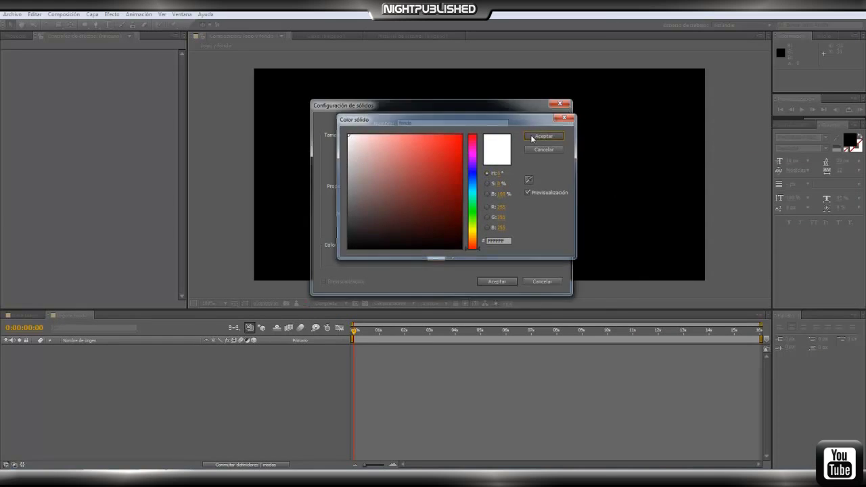
click(496, 281)
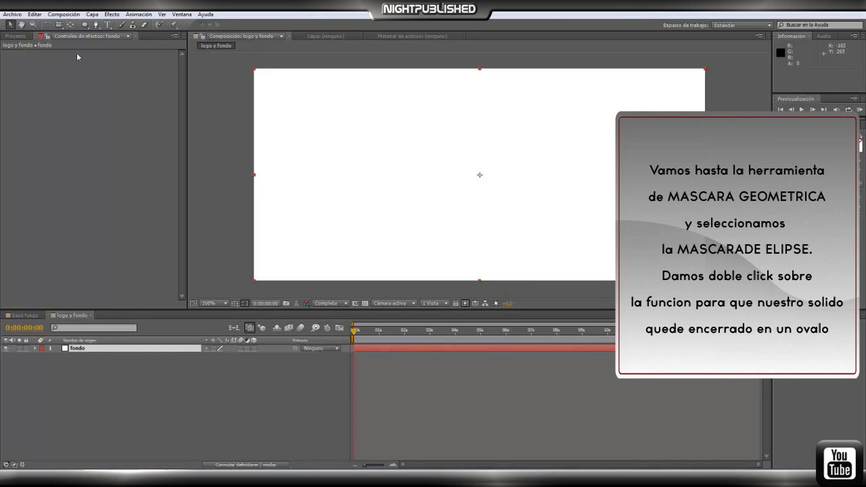
Step: Add an elliptical mask to the fondo solid that fills the whole layer
click(85, 26)
drag(87, 29, 160, 46)
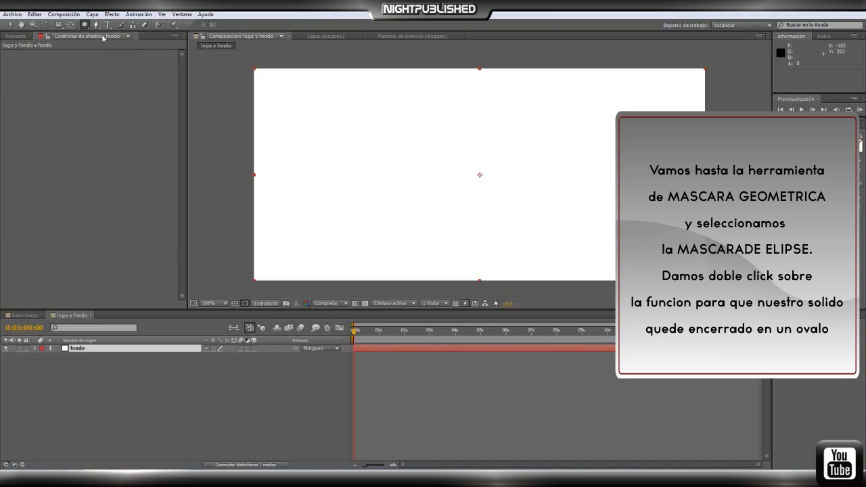
double_click(85, 25)
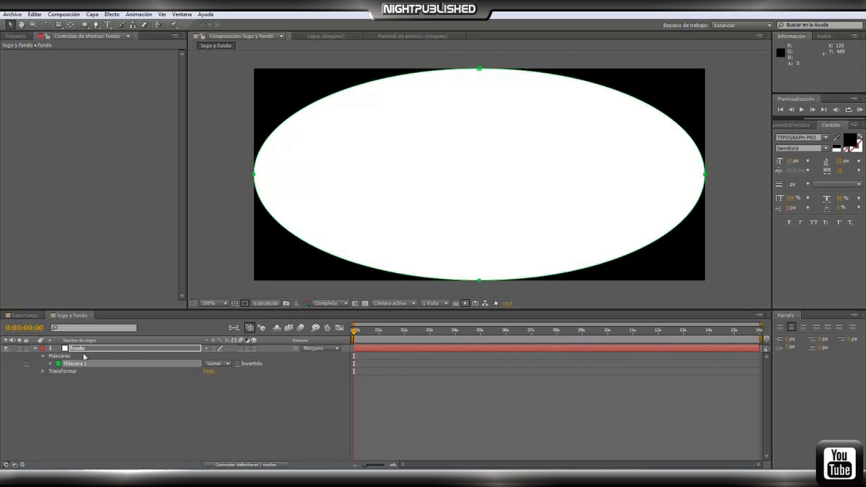
Step: Contract the fondo ellipse mask by about 108 pixels and feather it by about 144 pixels
click(51, 364)
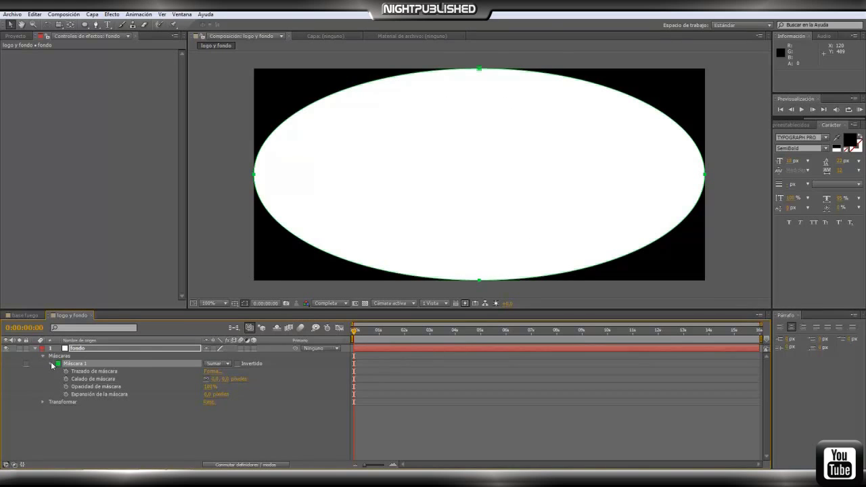
drag(214, 394, 162, 398)
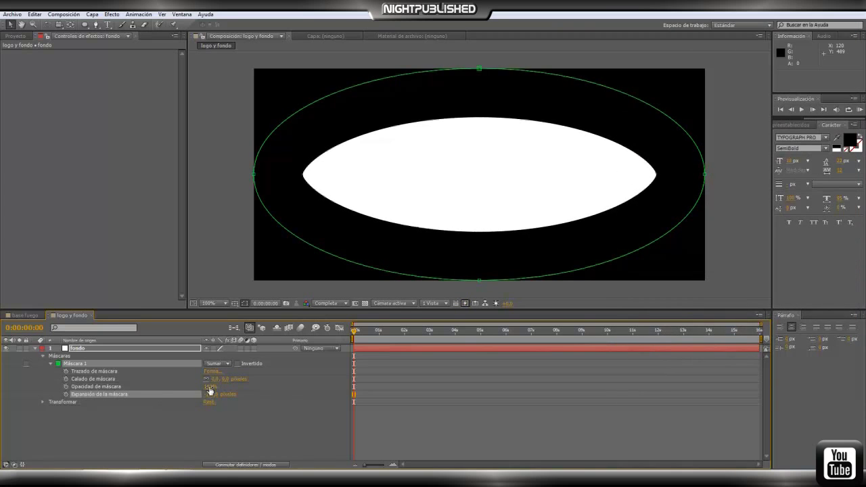
drag(216, 380, 284, 380)
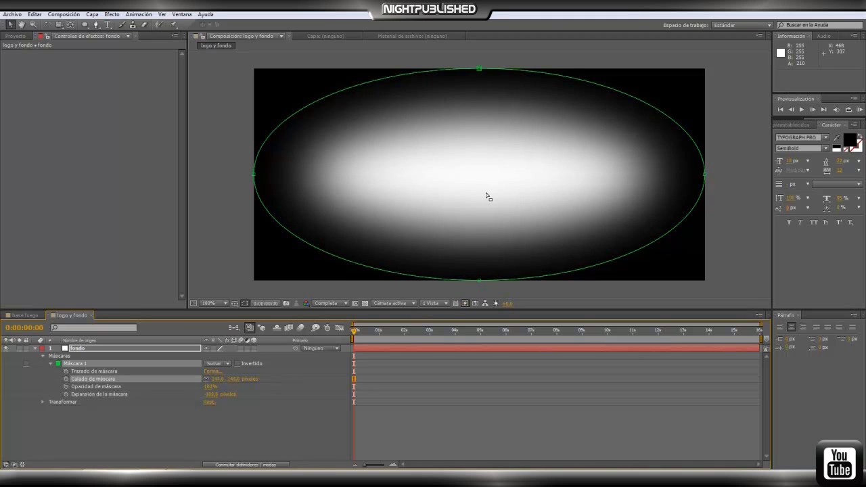
click(35, 350)
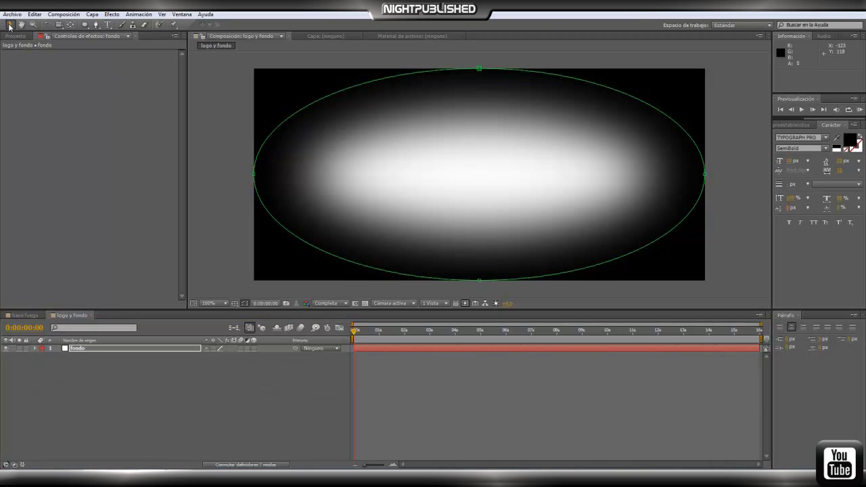
Step: Start a new light for the composition, with its type set to Punto and its intensity lowered to about 118%
click(97, 14)
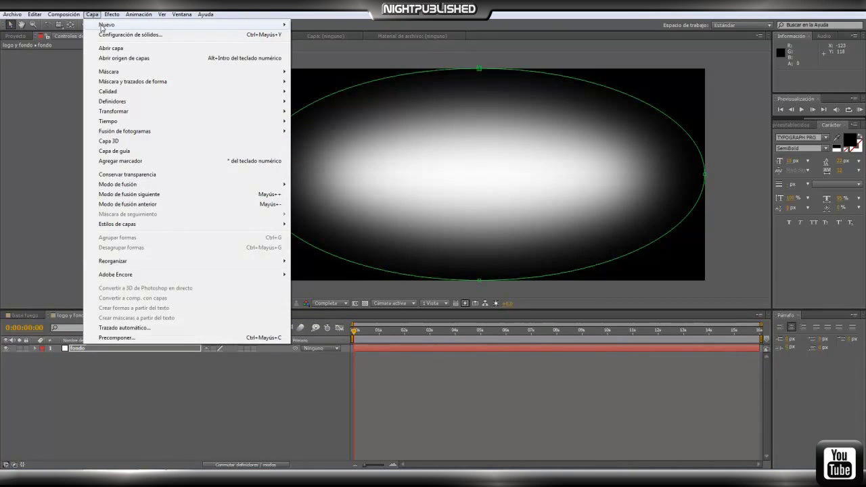
mouse_move(103, 26)
click(318, 44)
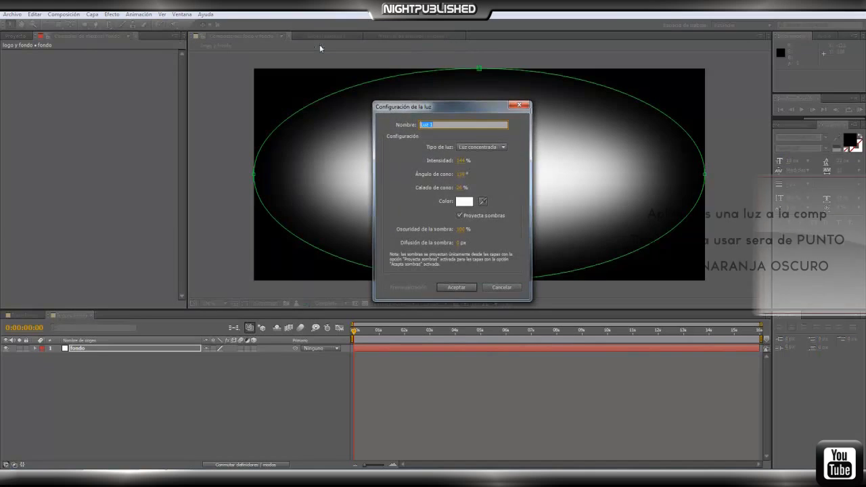
click(504, 148)
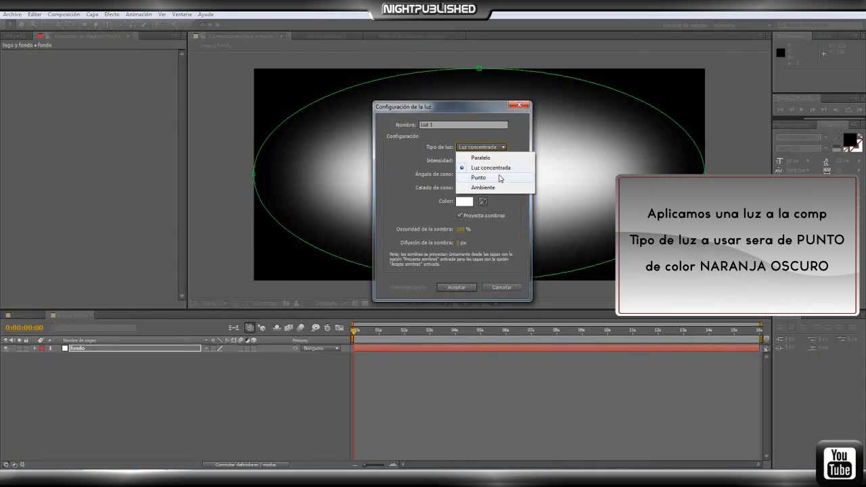
click(499, 180)
click(463, 162)
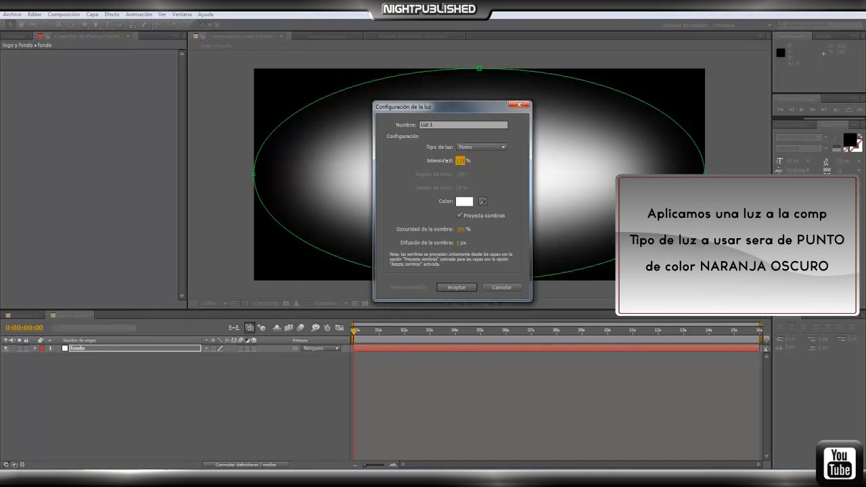
Step: Give the new point light a dark orange color and add it to the composition
click(464, 201)
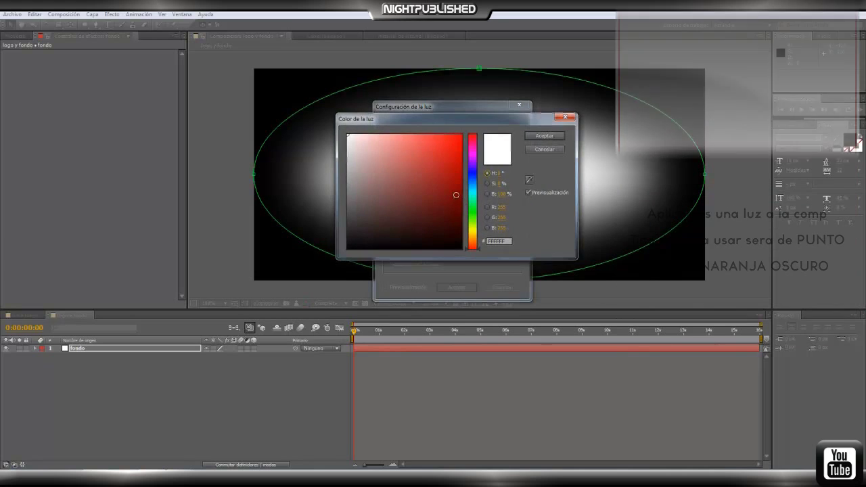
mouse_move(476, 247)
mouse_down()
mouse_move(476, 234)
mouse_move(479, 241)
mouse_up()
click(460, 181)
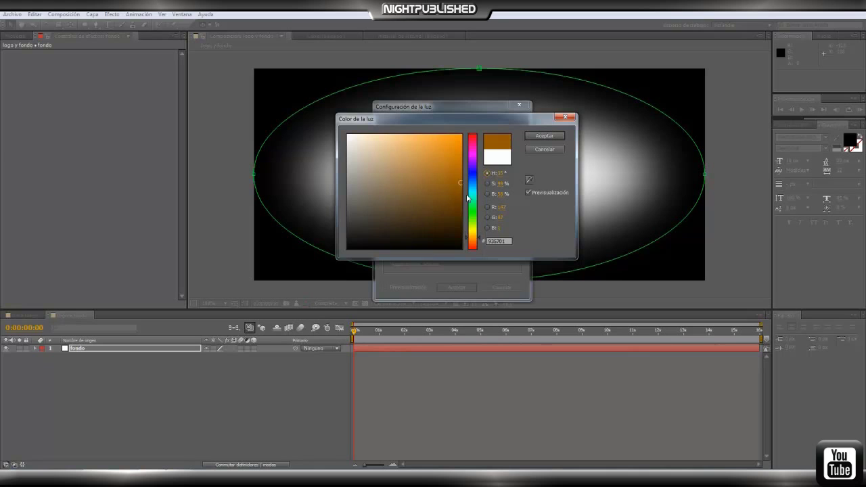
click(543, 136)
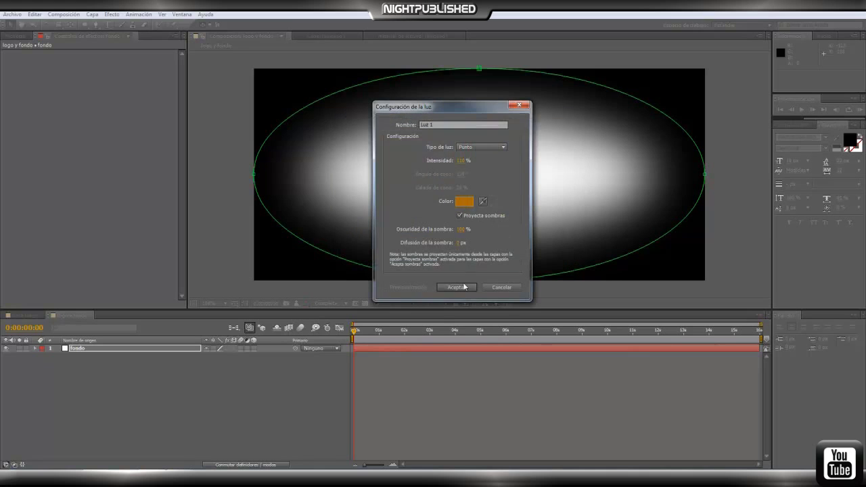
click(463, 286)
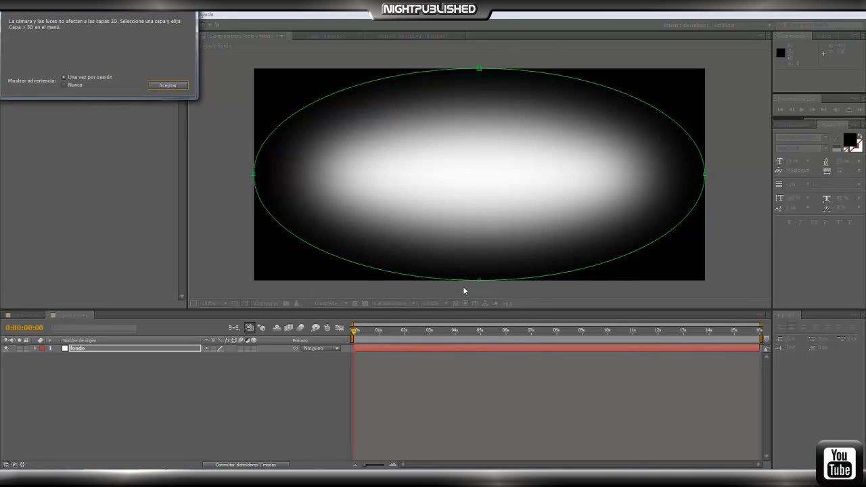
Step: Make fondo a 3D layer and move Luz 1 near the center, to about 503.7, 193.3, -127.2
click(168, 85)
click(253, 356)
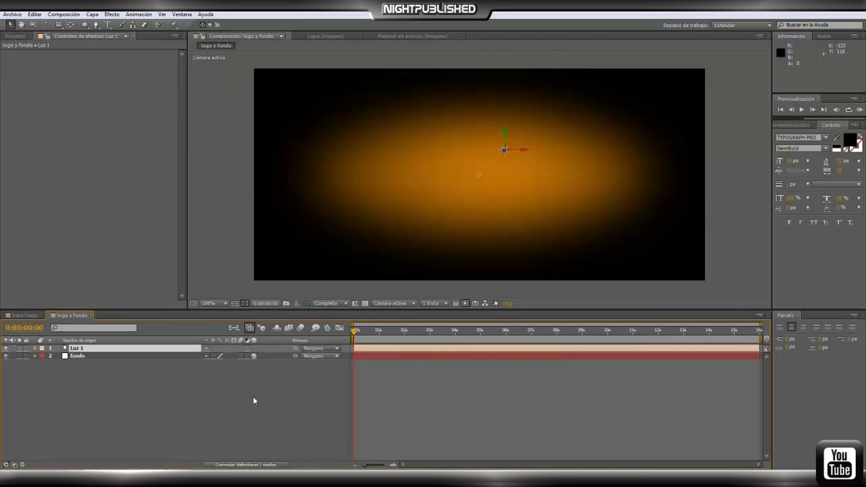
drag(525, 154, 2, 251)
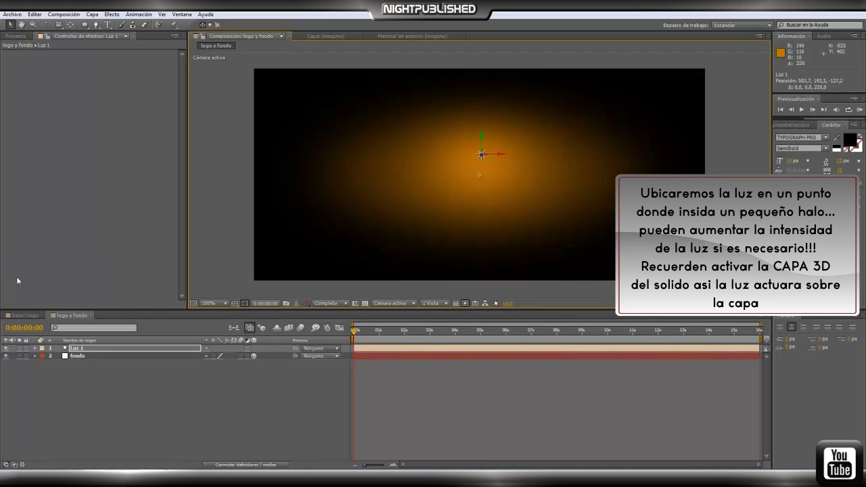
Step: Increase the intensity of Luz 1 to create a brighter orange halo on the background
click(34, 348)
click(43, 364)
drag(210, 371, 236, 375)
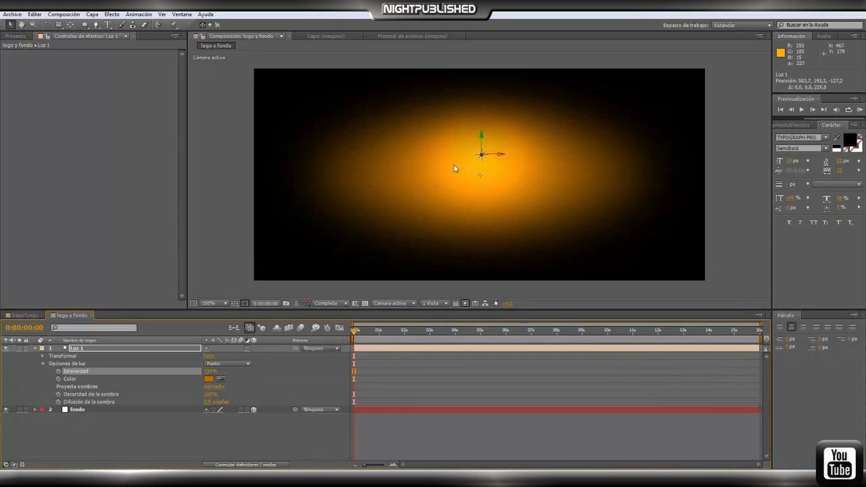
click(36, 349)
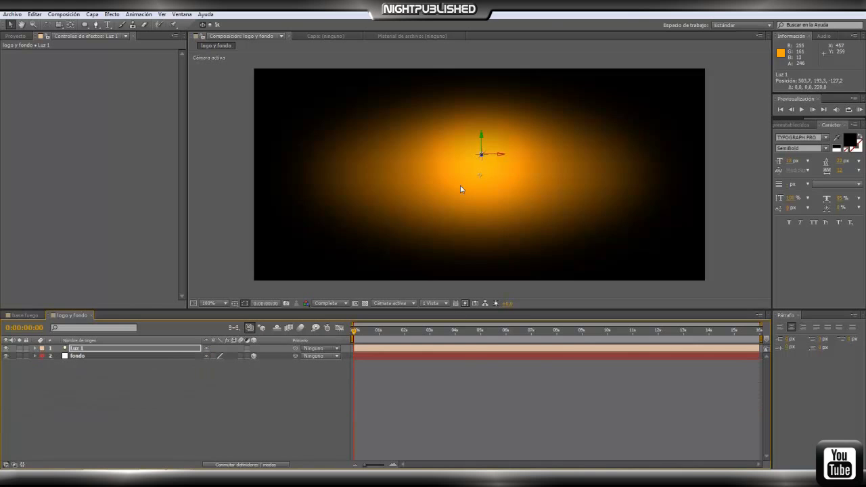
Step: Add an adjustment layer above the light and rename it CC
click(95, 14)
mouse_move(121, 25)
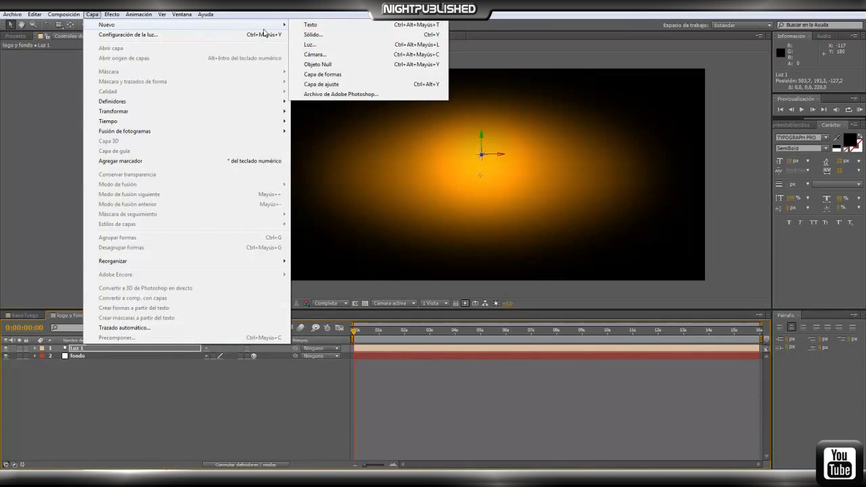
click(330, 85)
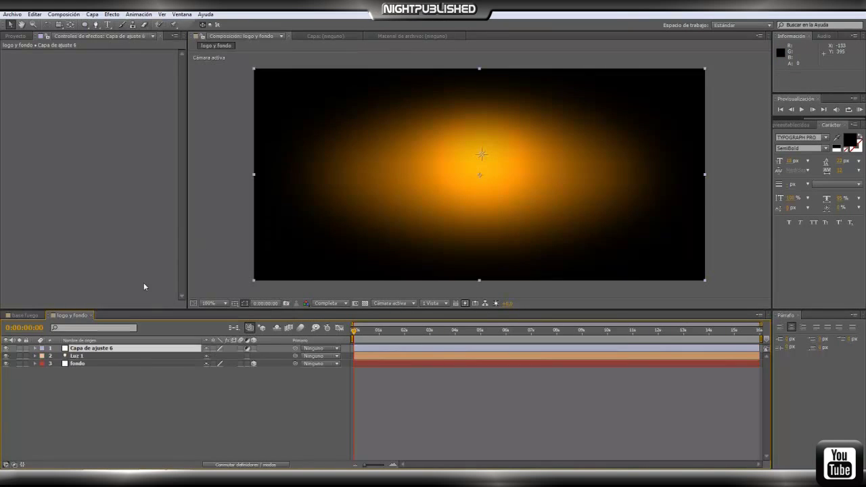
key(Return)
text(CC)
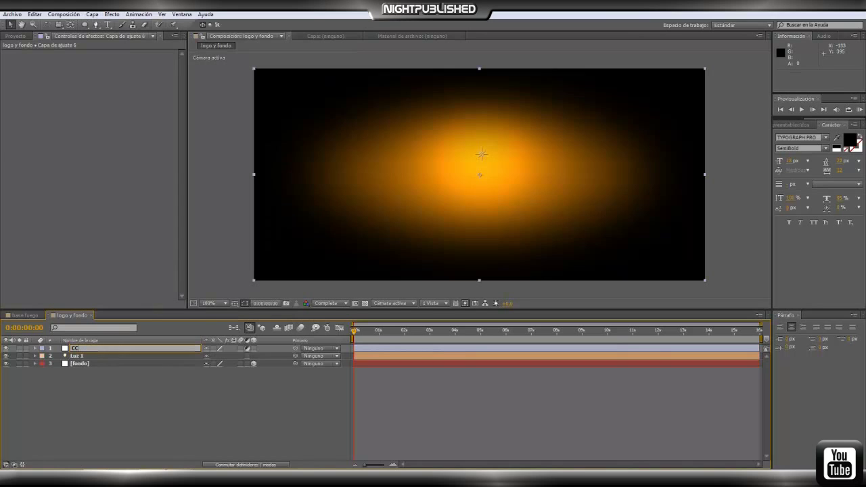
click(109, 372)
Step: Apply the Curvas effect to the CC layer and slightly lower the RGB curve in the midtones and shadows
click(101, 350)
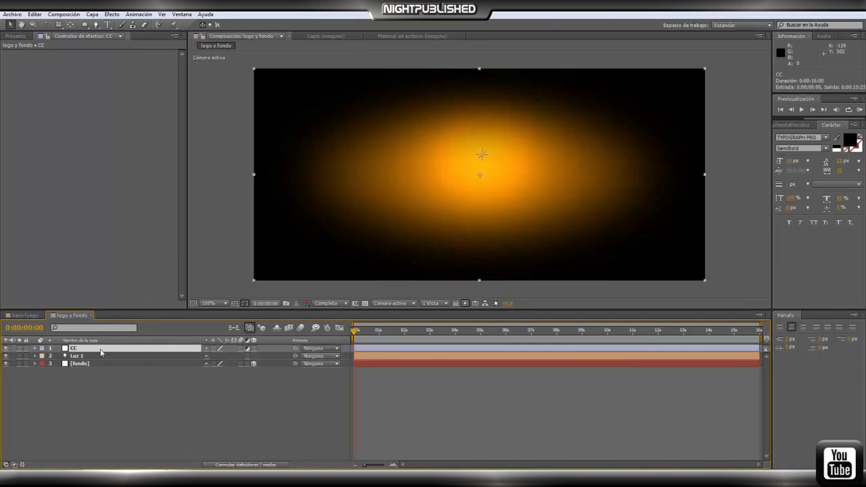
click(112, 14)
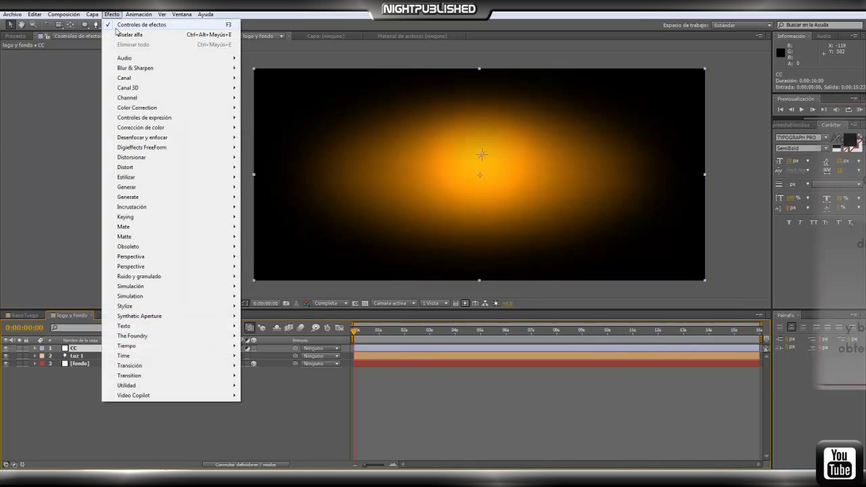
mouse_move(147, 131)
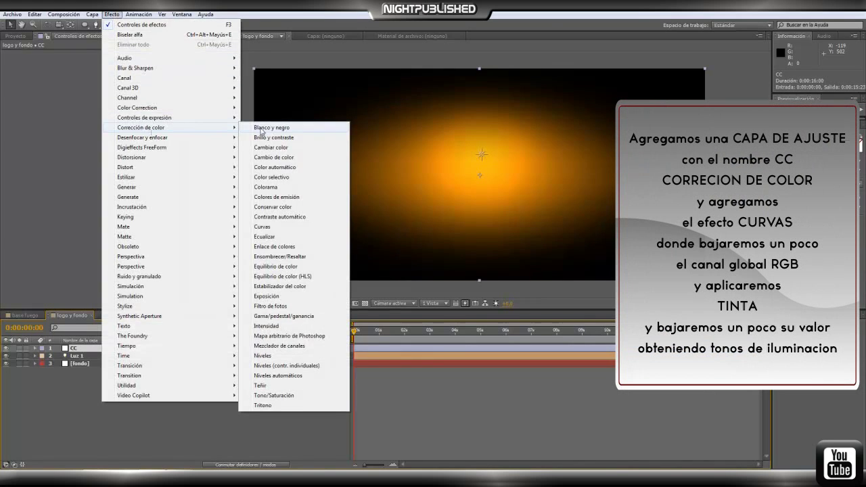
click(285, 229)
drag(65, 117, 49, 131)
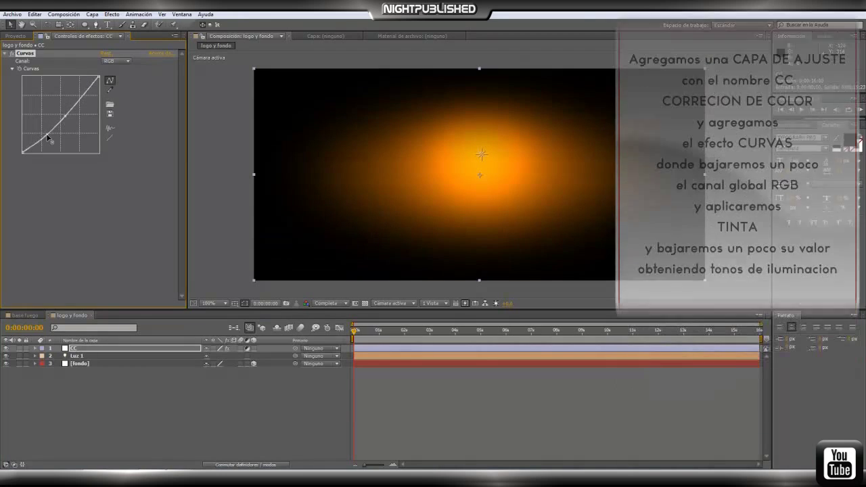
Step: Apply the Teñir effect to the CC layer and lower its tint amount to about 35%
click(112, 14)
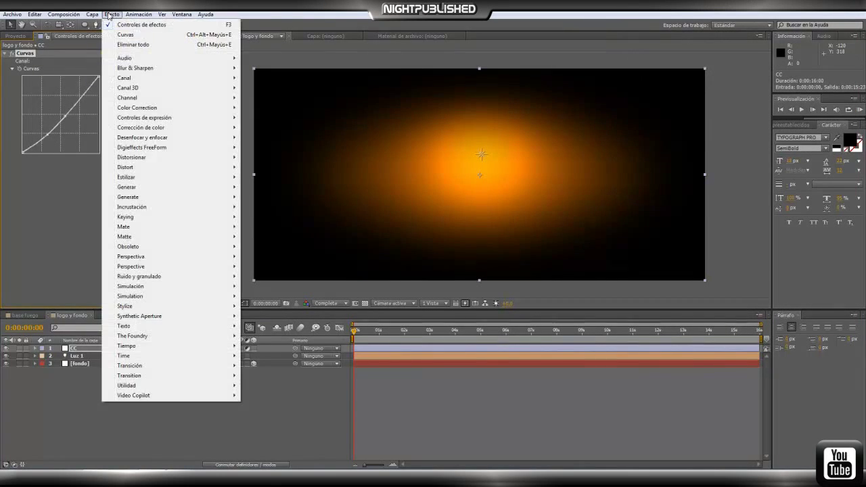
mouse_move(170, 130)
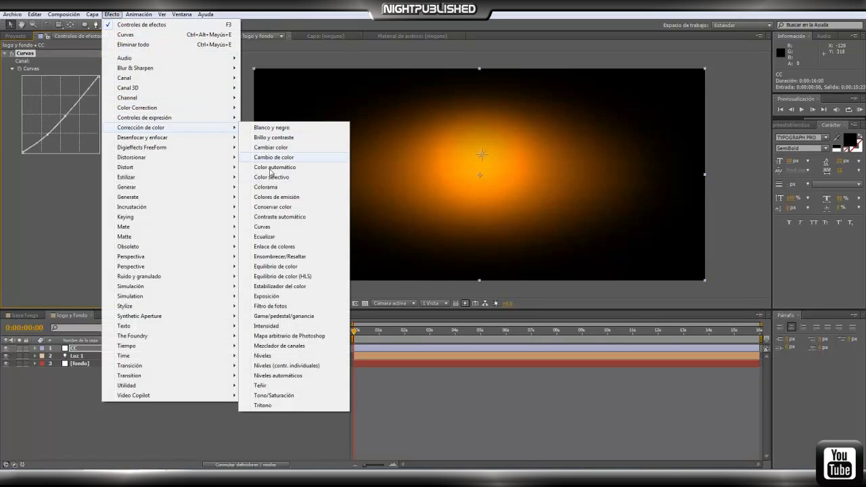
click(261, 385)
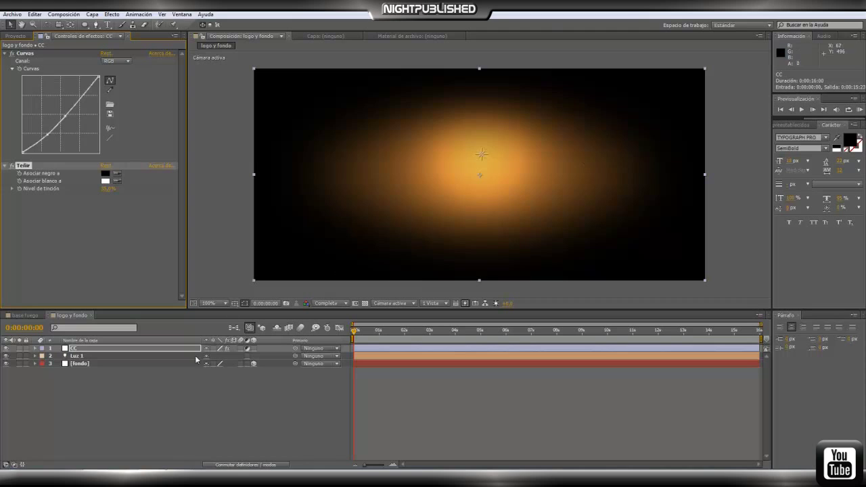
Step: Precompose the CC, Luz 1 and fondo layers together as bg, and make the resulting layer 3D
click(146, 406)
drag(144, 398, 115, 360)
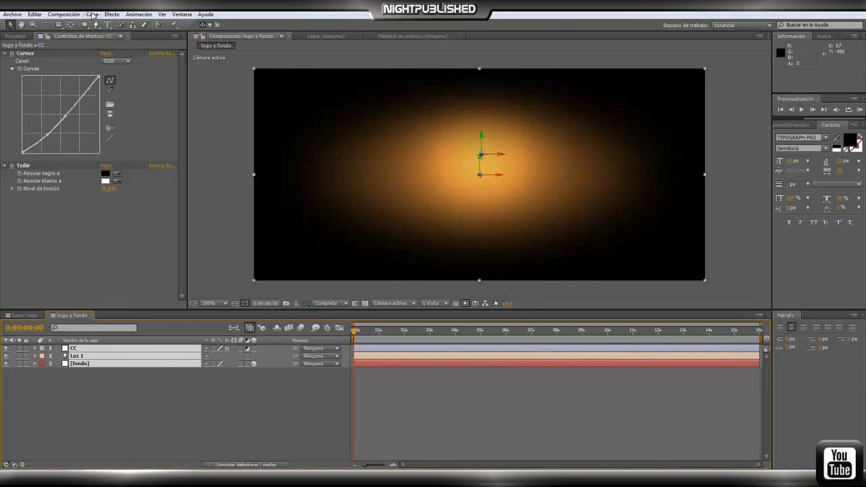
click(92, 14)
click(121, 338)
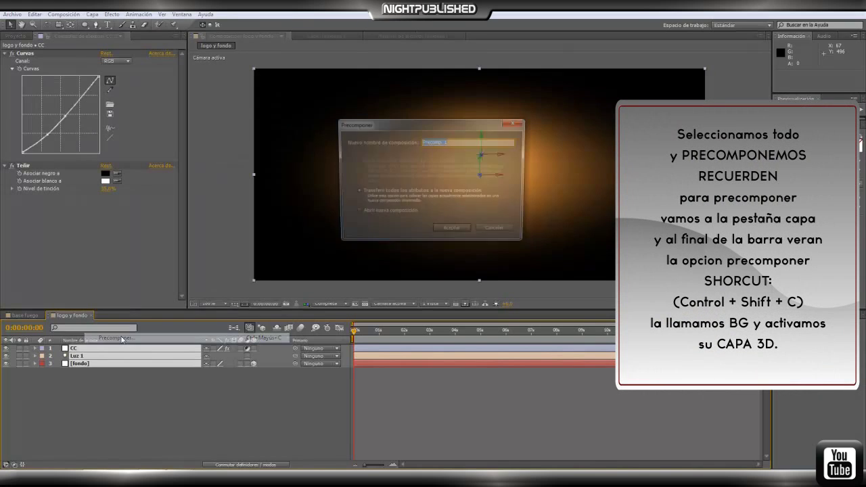
text(bg)
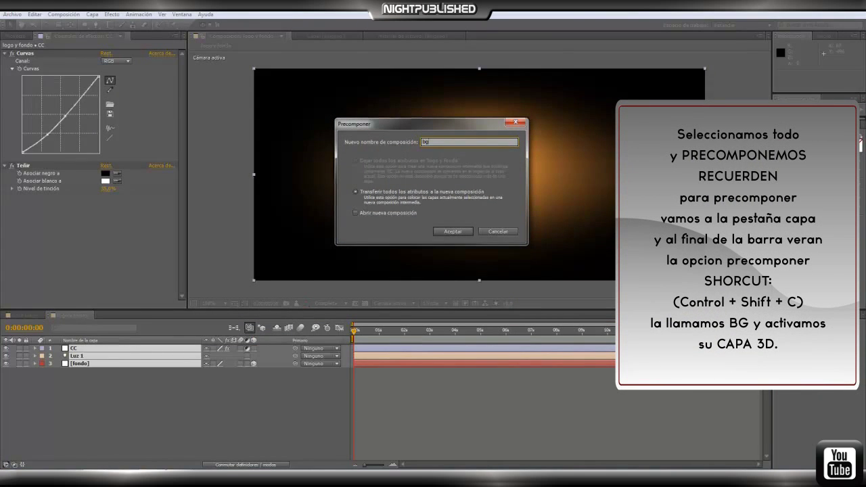
click(452, 232)
click(255, 348)
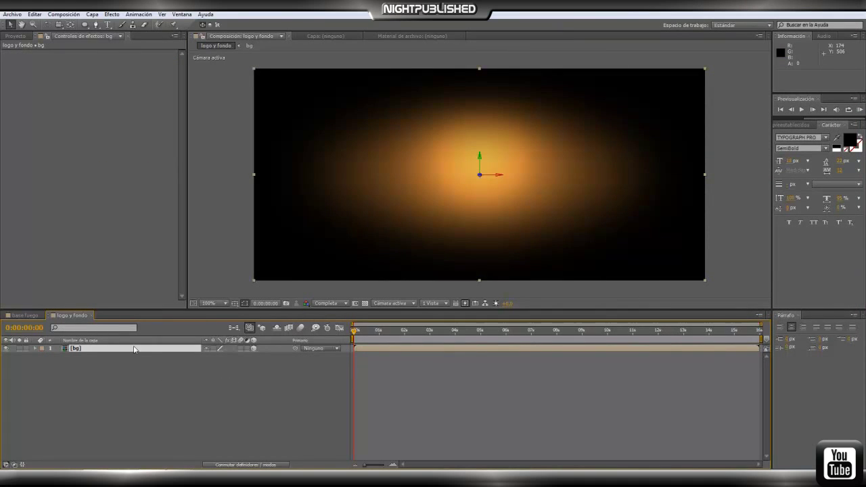
Step: Duplicate the bg layer, and move the upper copy back to about 404 in Z and higher in the frame
click(35, 16)
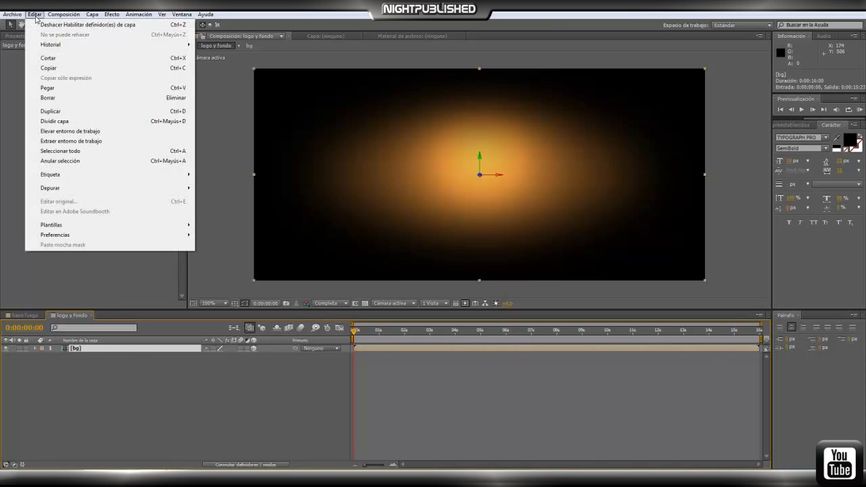
click(83, 113)
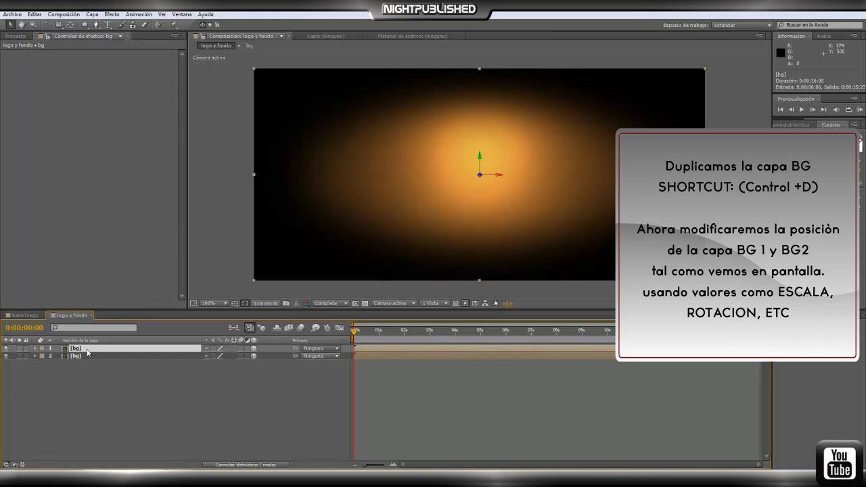
drag(444, 177, 384, 192)
drag(324, 204, 318, 206)
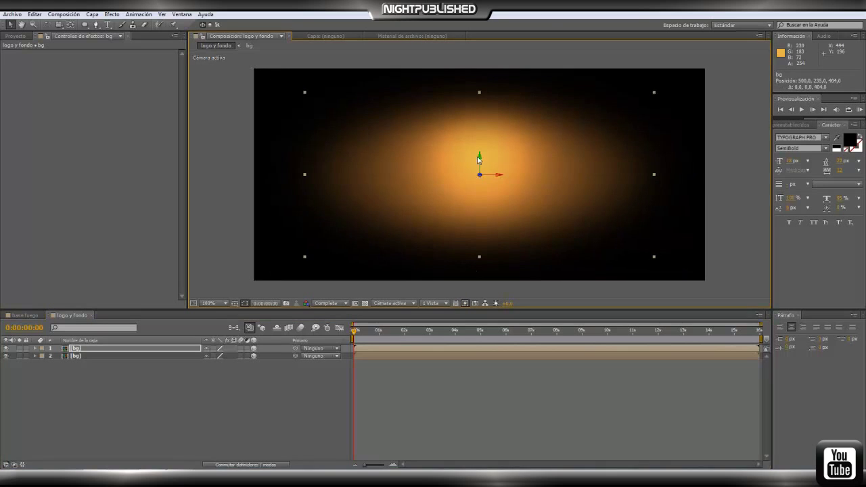
drag(481, 158, 481, 124)
Step: Move the second bg layer down to a Y position of about 372 and enlarge it
click(74, 356)
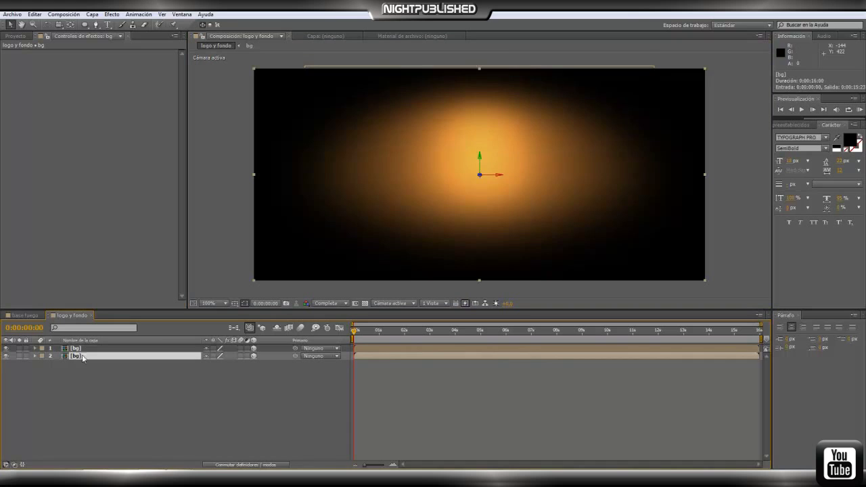
drag(480, 158, 479, 218)
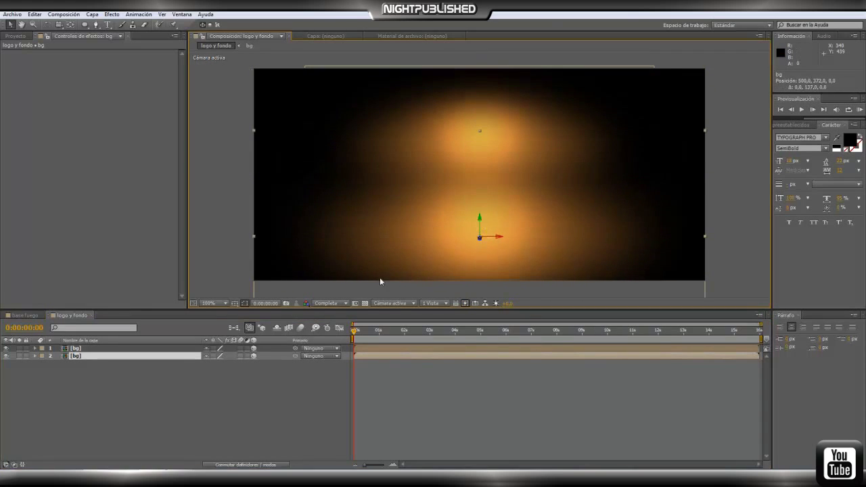
key(s)
drag(215, 363, 299, 386)
Step: Rotate the second bg layer to about 177° in Z, lower it further and tilt its orientation to about 340.1°, 1.0°, 0.2° as a floor
key(r)
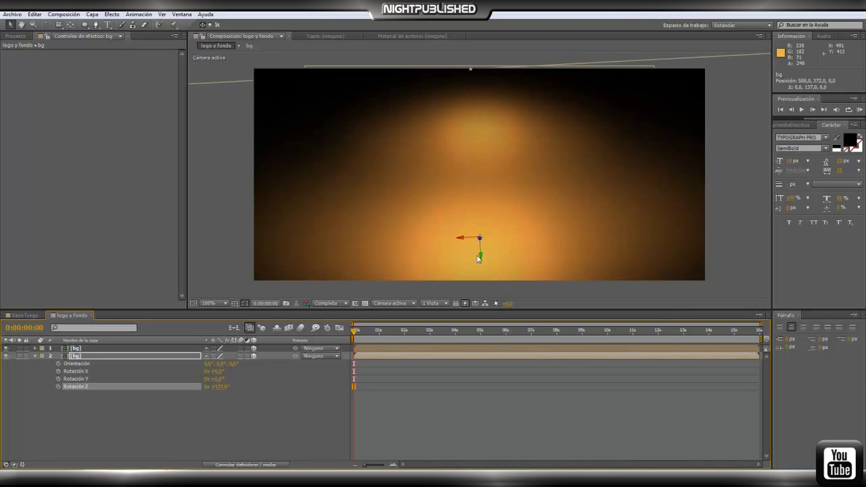
drag(479, 256, 462, 268)
click(47, 25)
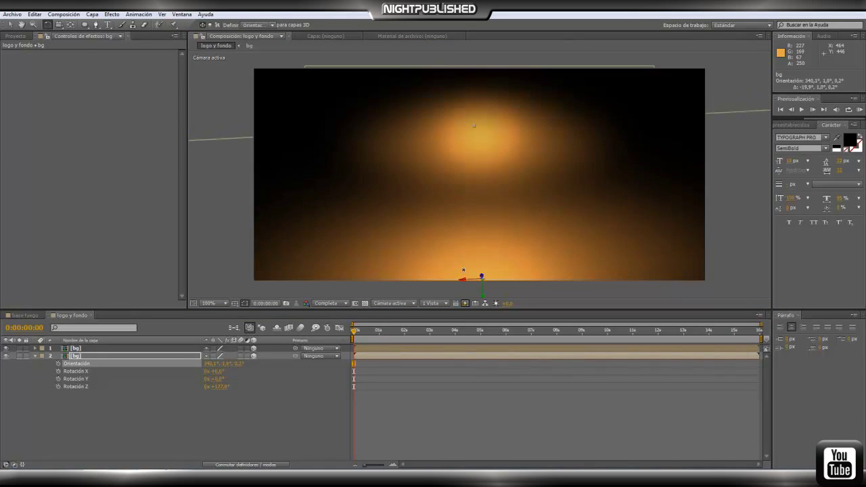
click(11, 24)
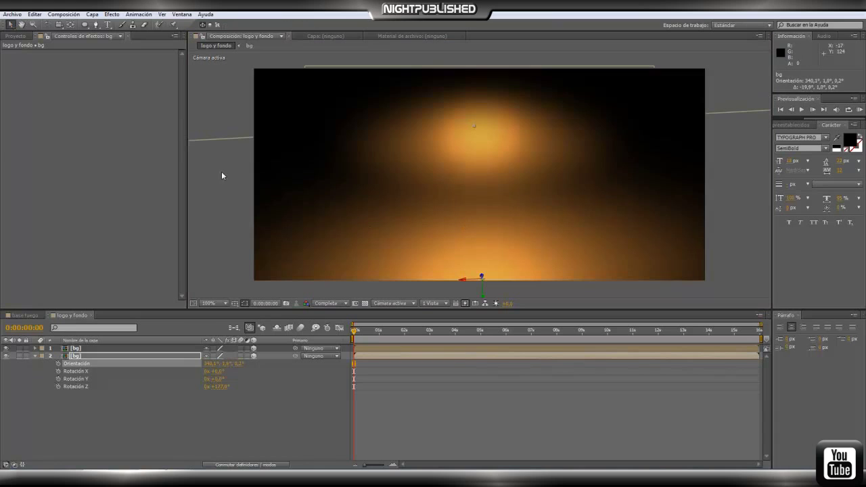
click(187, 422)
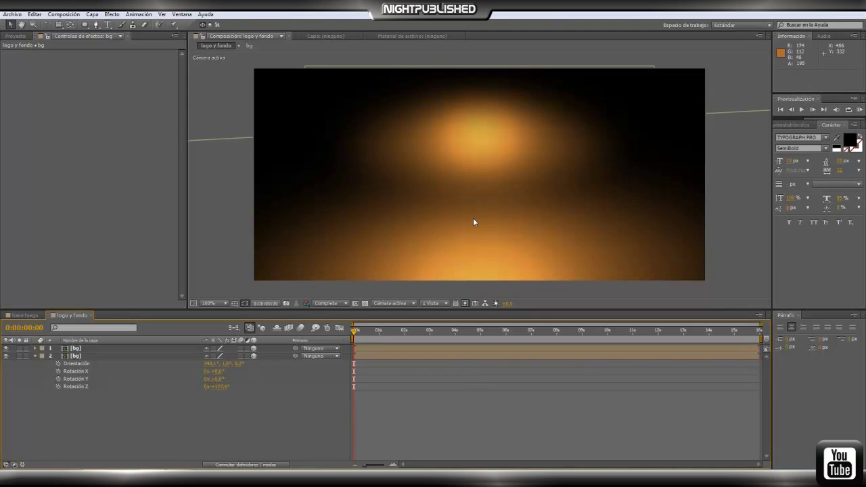
Step: Add a white Luz concentrada light with intensity 149%, cone angle 140° and cone feather 26%
click(92, 15)
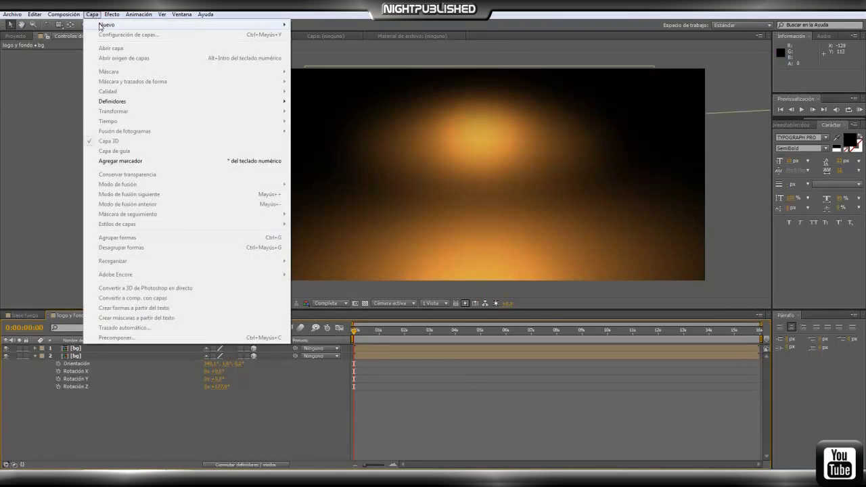
mouse_move(136, 26)
click(334, 45)
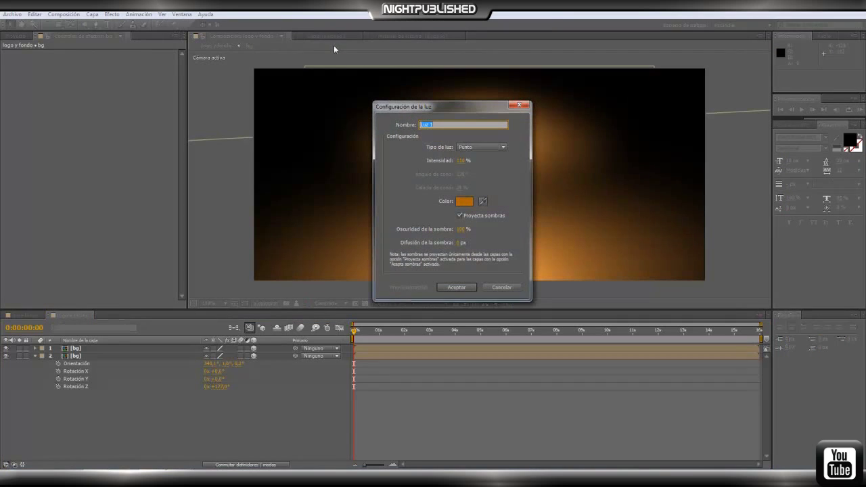
click(501, 147)
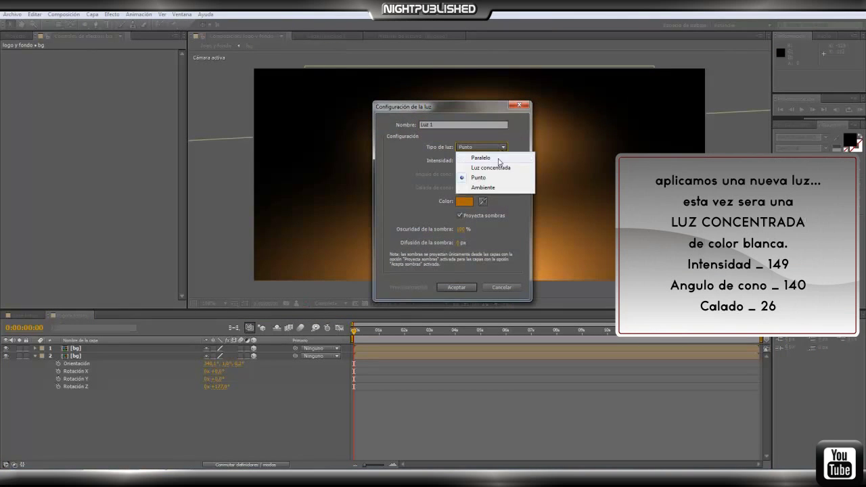
click(508, 167)
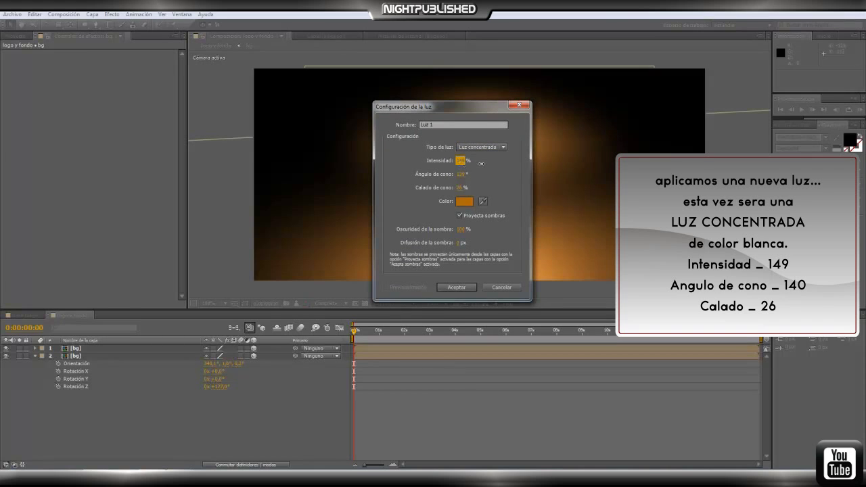
click(461, 174)
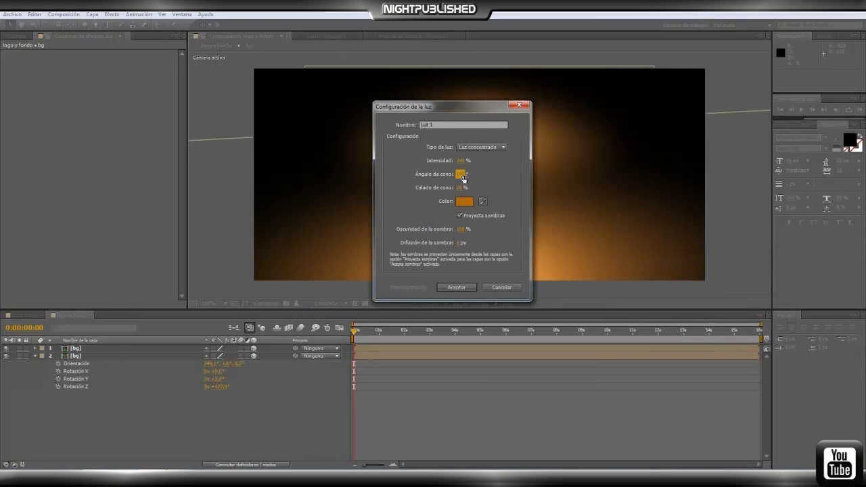
click(465, 201)
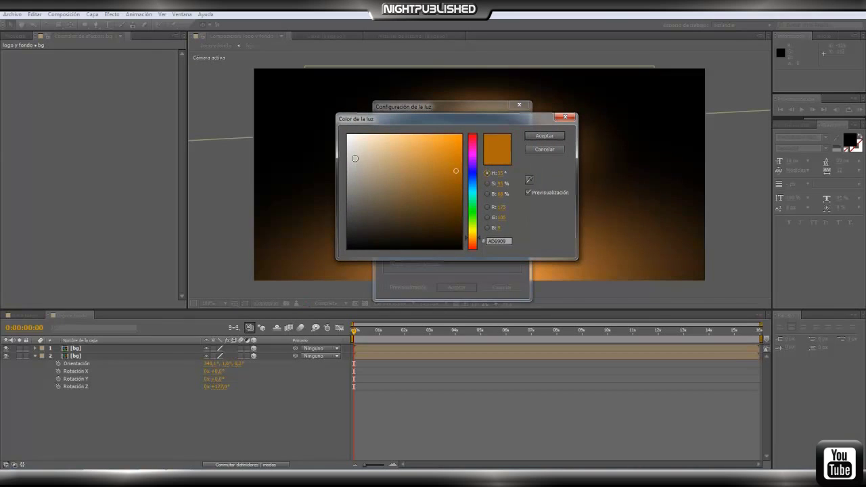
drag(373, 199, 342, 130)
click(532, 136)
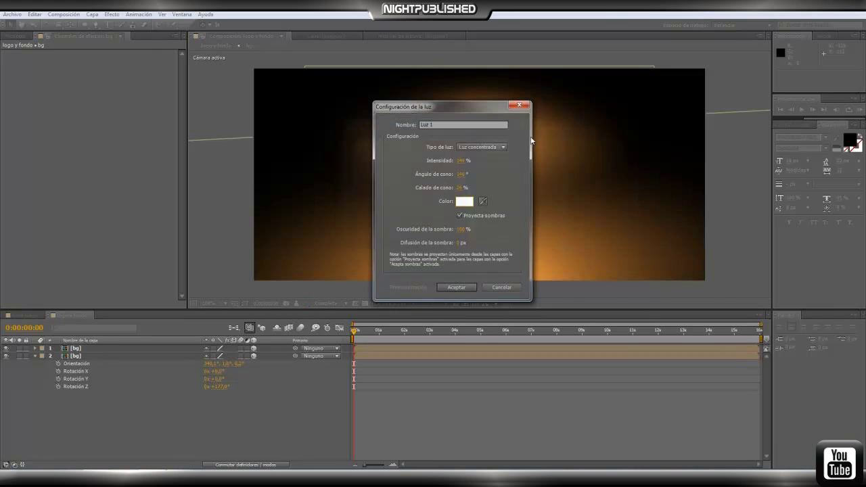
click(464, 288)
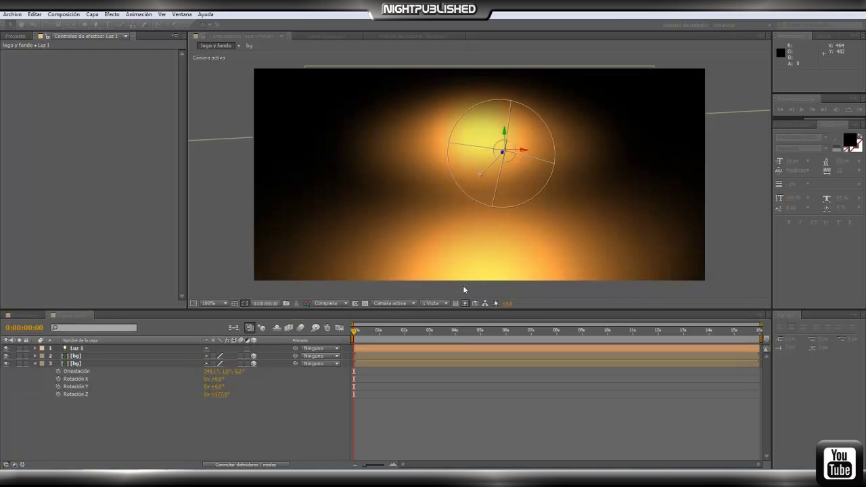
Step: Place the new light at the lower centre of the composition, at about 505, 432.4, -315.4, and collapse the bg layer's properties
scroll(491, 188, down, 1)
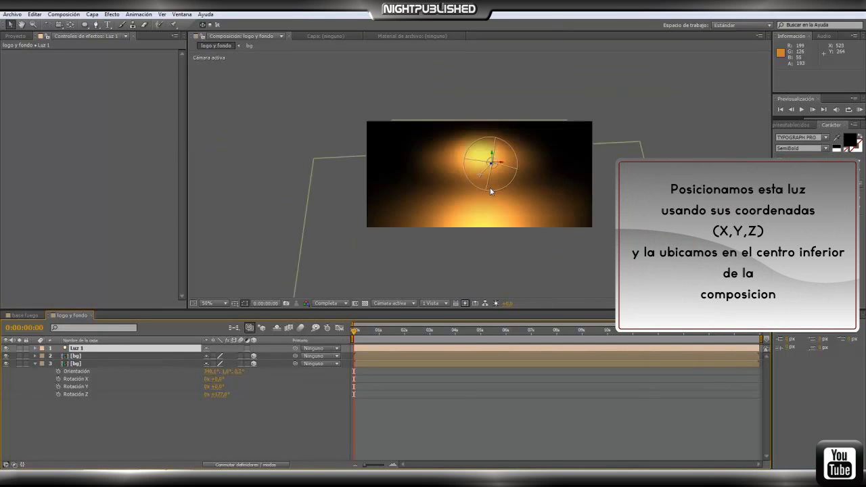
drag(493, 153, 493, 218)
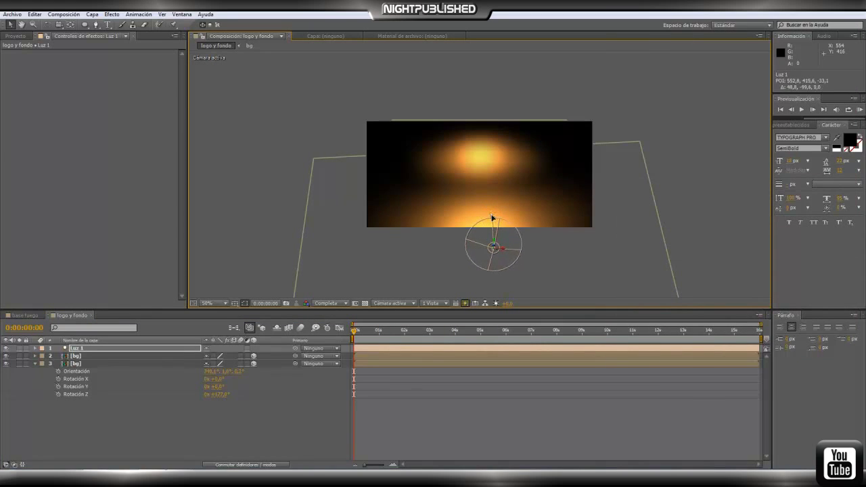
drag(506, 253, 484, 228)
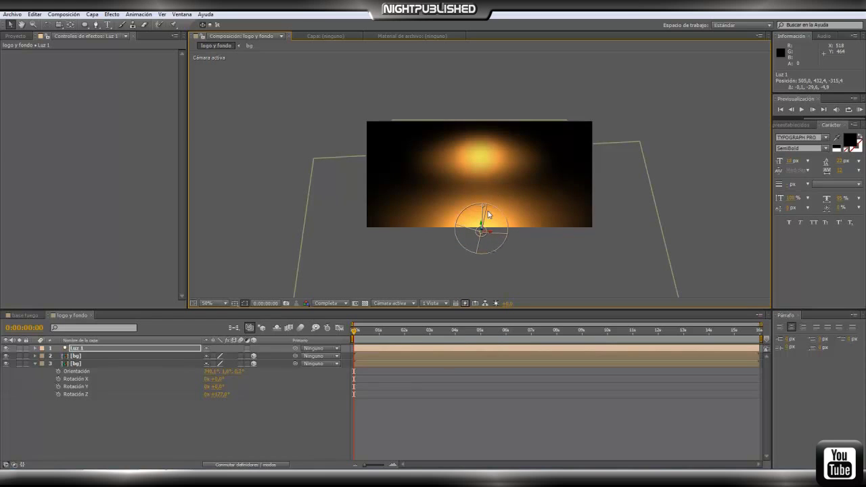
key(slash)
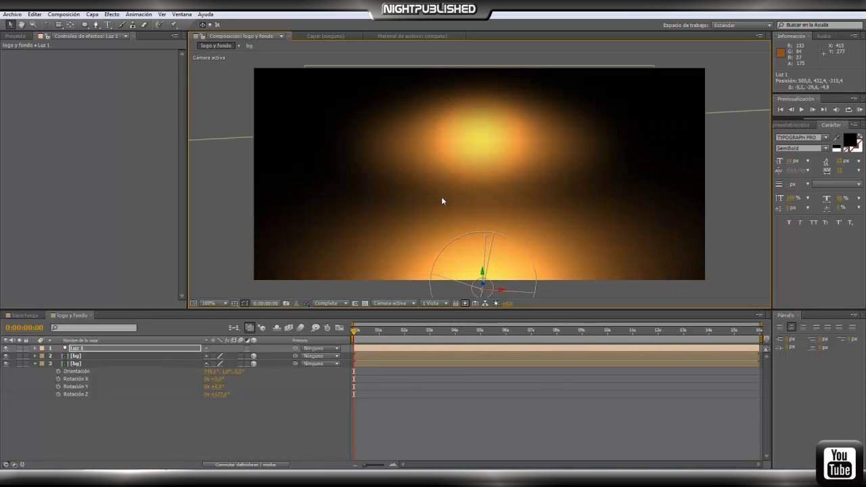
click(135, 424)
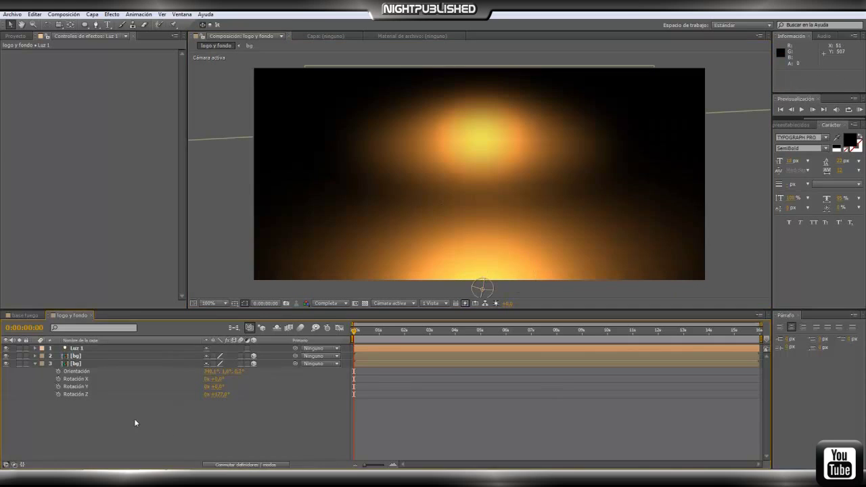
click(36, 363)
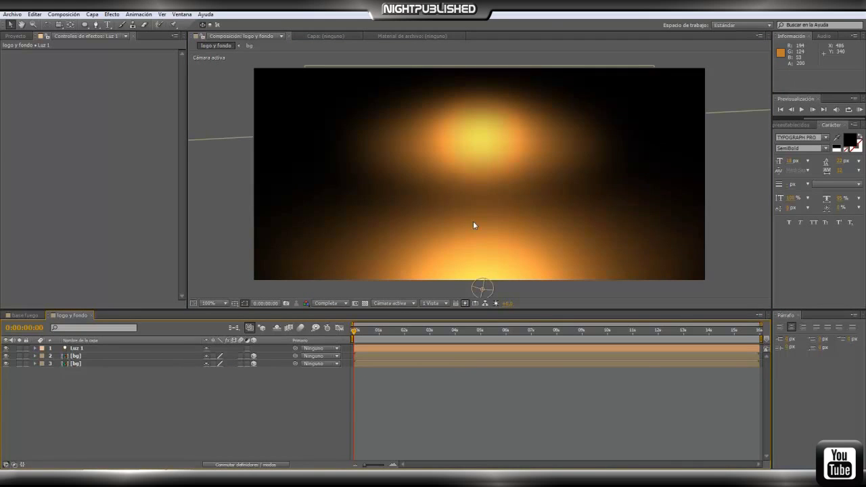
Step: Add the night published logo PNG to the composition above Luz 1, and collapse the LOGOTIPOS folder
click(17, 37)
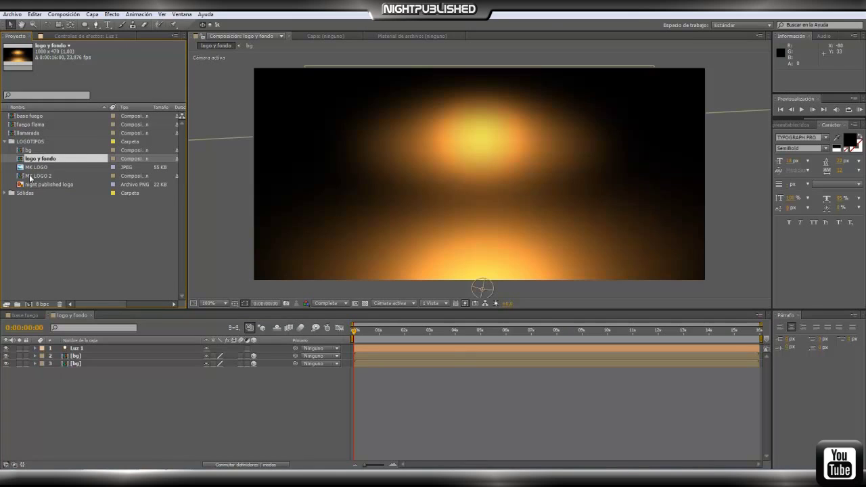
click(32, 185)
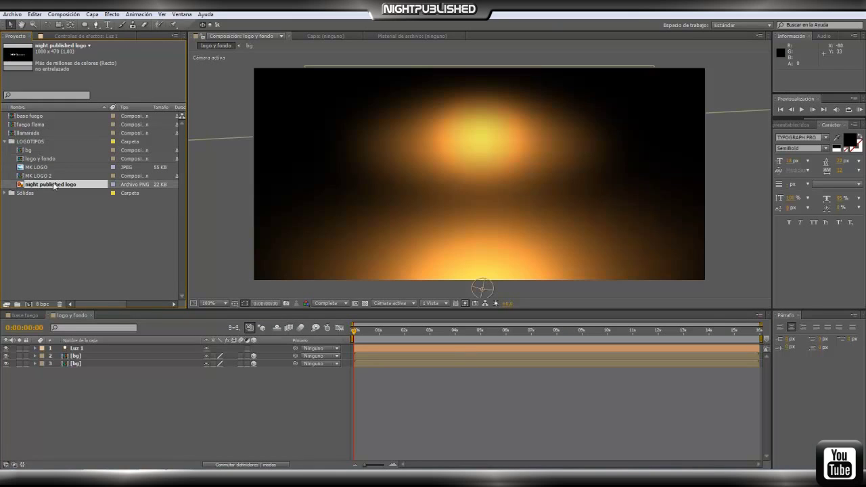
drag(55, 187, 54, 347)
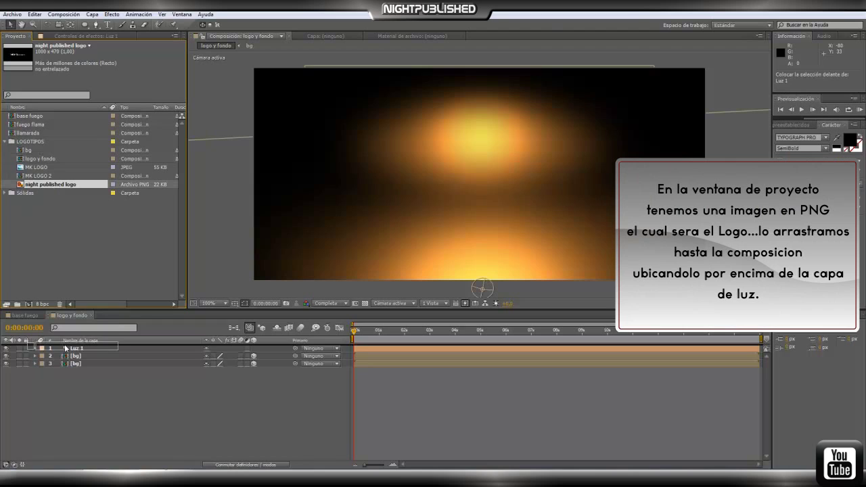
click(5, 145)
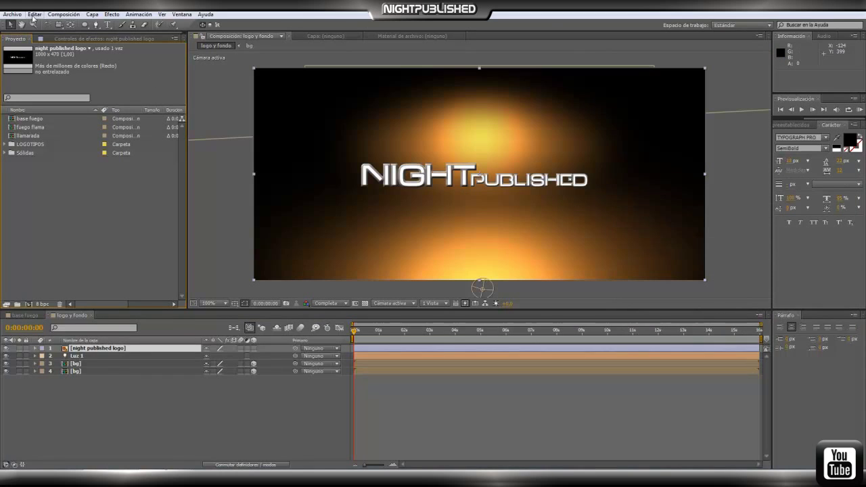
Step: Precompose the night published logo layer as a composition named logo, transferring all attributes to it
click(92, 15)
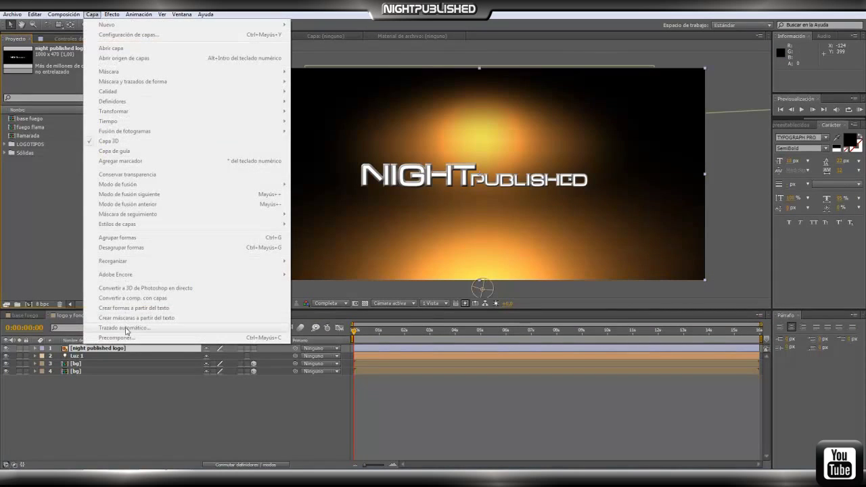
click(100, 351)
click(100, 351)
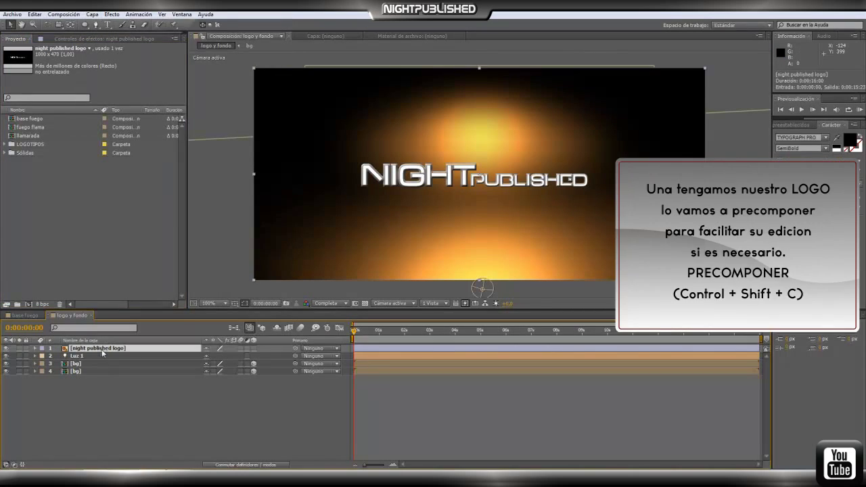
click(93, 14)
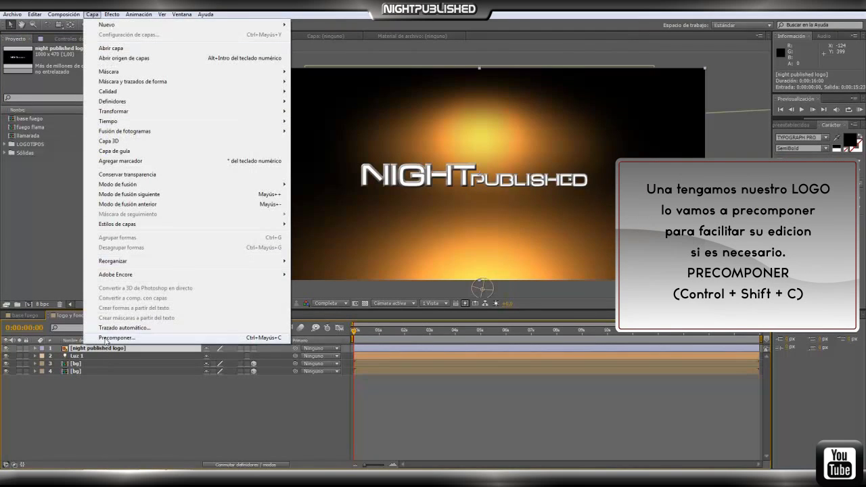
click(116, 338)
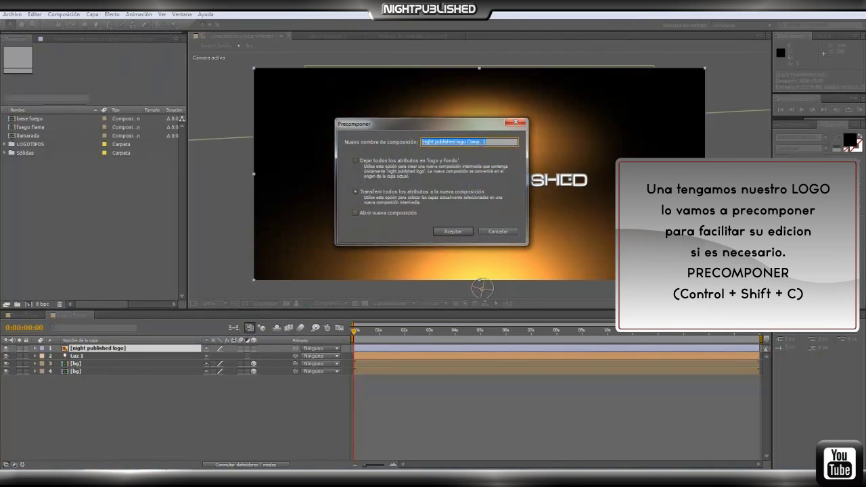
text(logo)
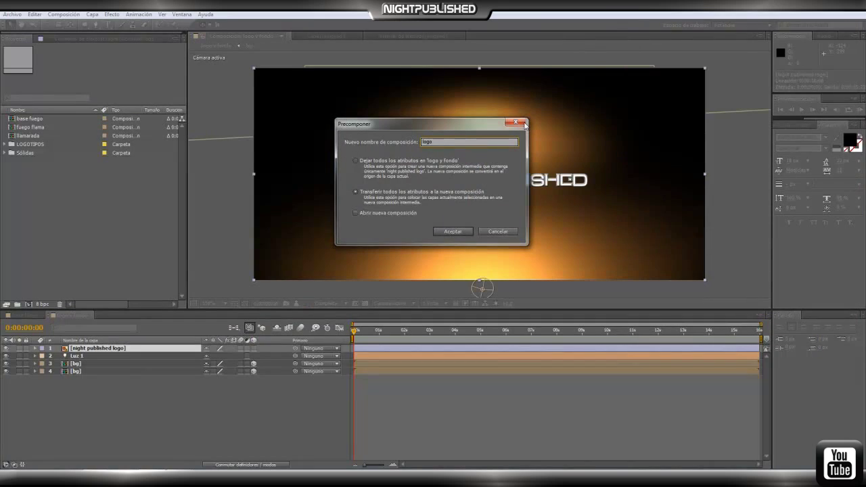
click(462, 231)
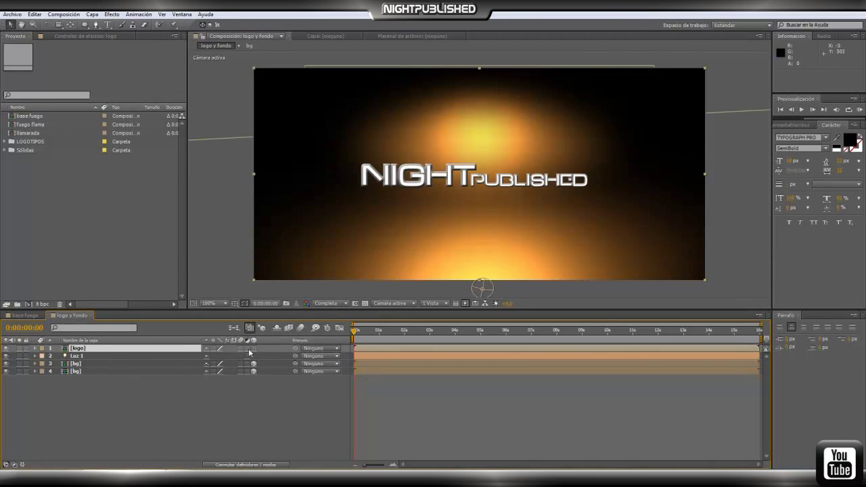
Step: Duplicate the logo precomposition layer twice and rename the uppermost copy as resplandor
key(ctrl+d)
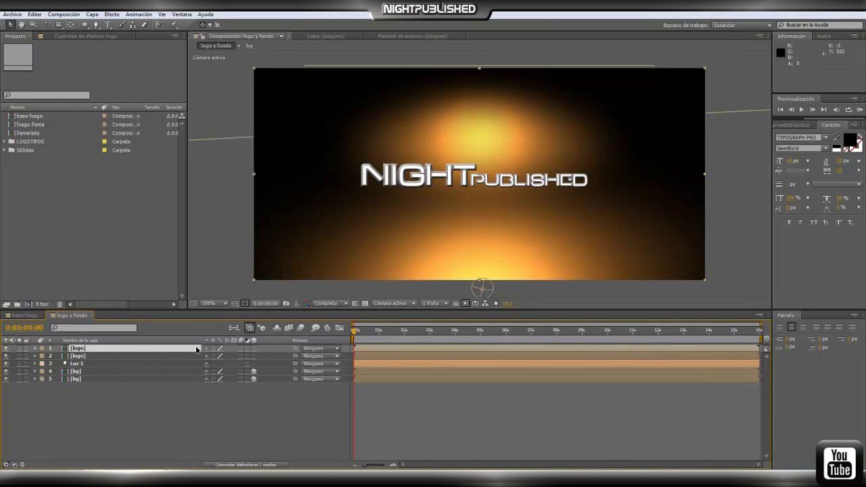
key(ctrl+d)
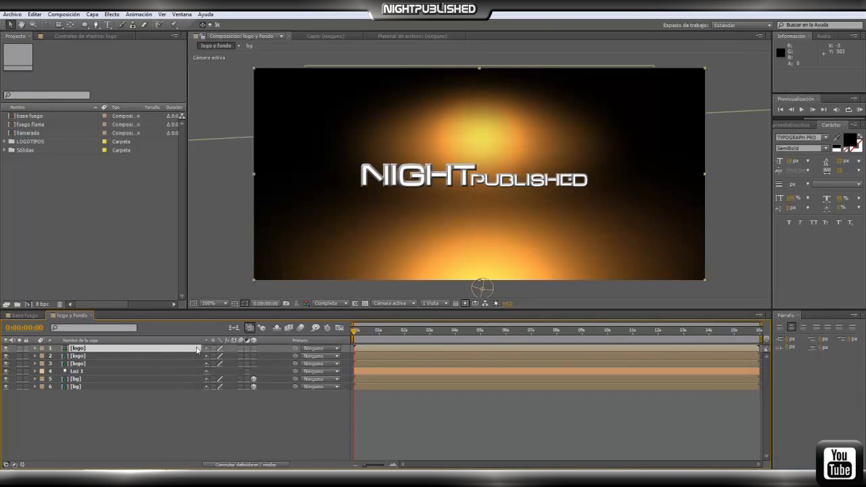
click(81, 349)
key(Return)
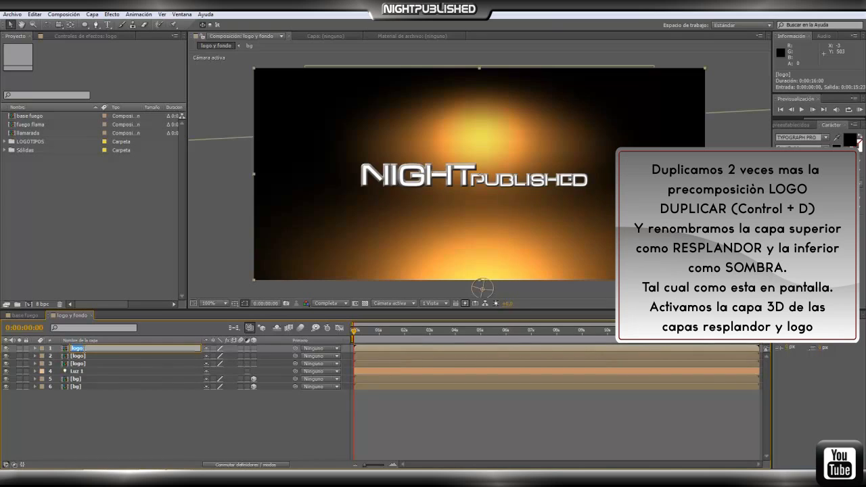
text(resplandor)
click(67, 419)
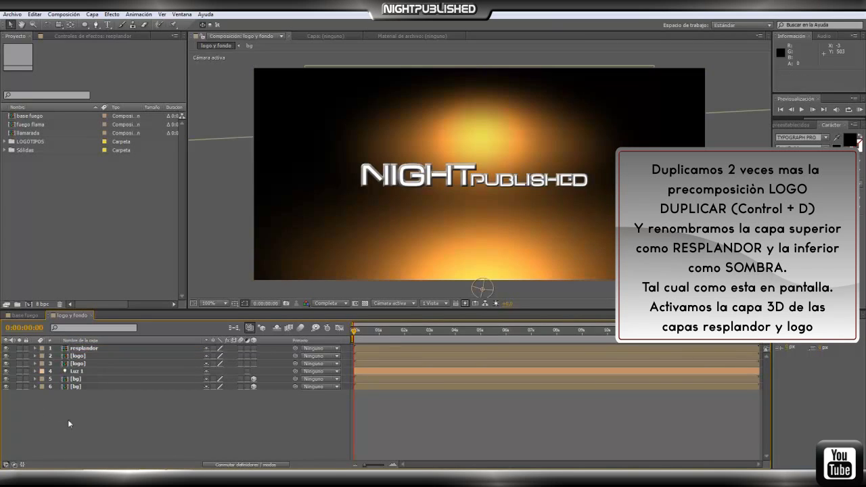
Step: Rename the lowest of the three logo layers as sombra and make the resplandor and logo layers 3D
click(87, 363)
key(Return)
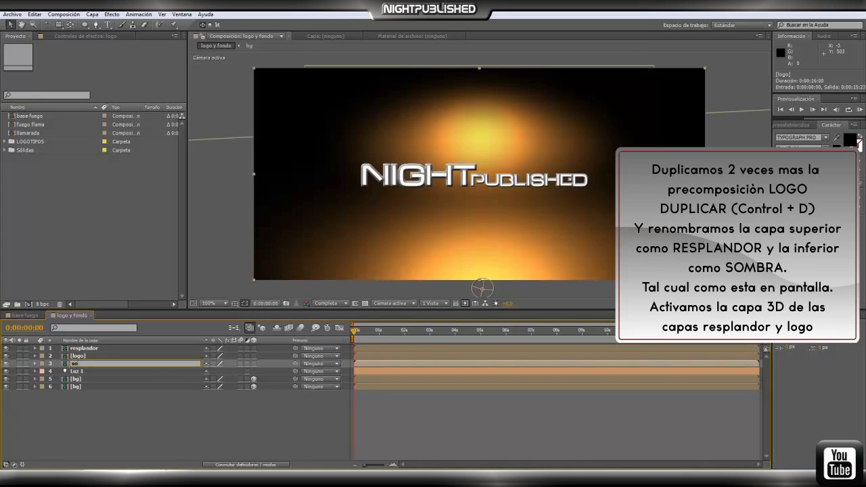
click(106, 398)
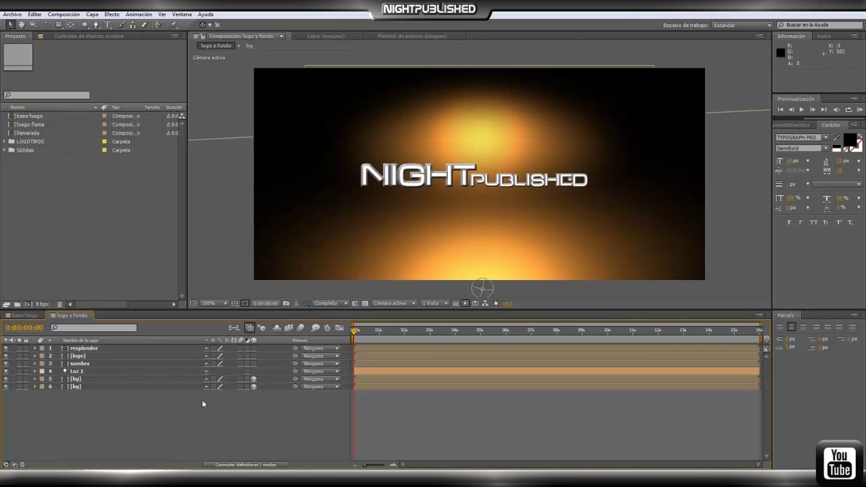
click(254, 355)
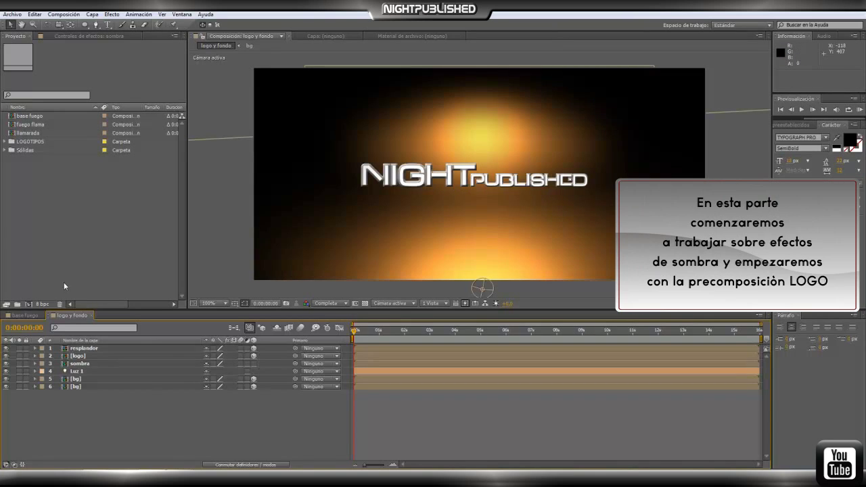
Step: Hide the resplandor and sombra layers and apply the Sombra paralela effect twice to the logo layer
click(90, 356)
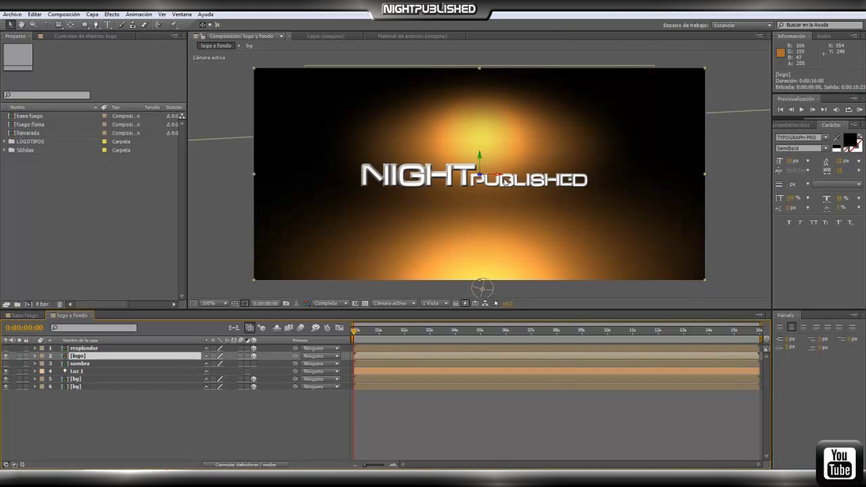
click(109, 14)
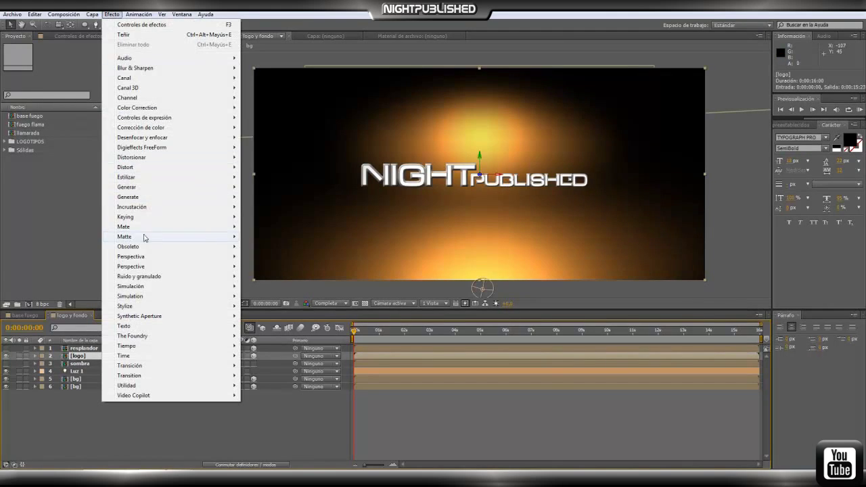
mouse_move(146, 261)
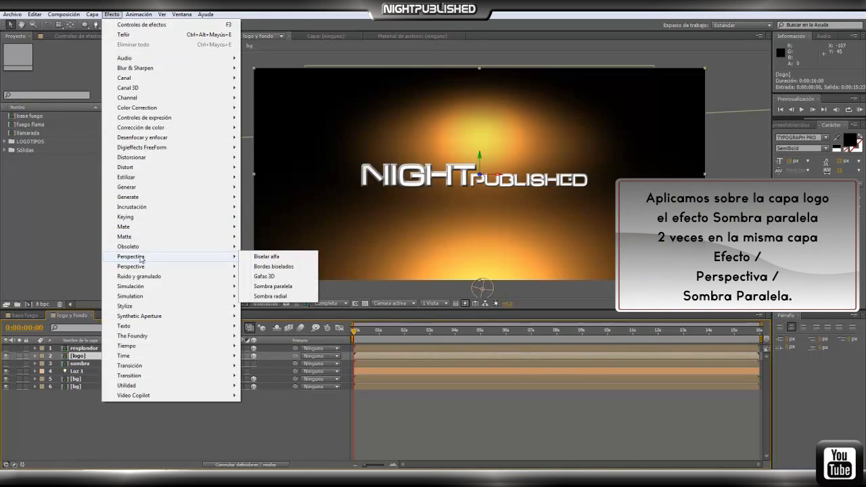
click(273, 287)
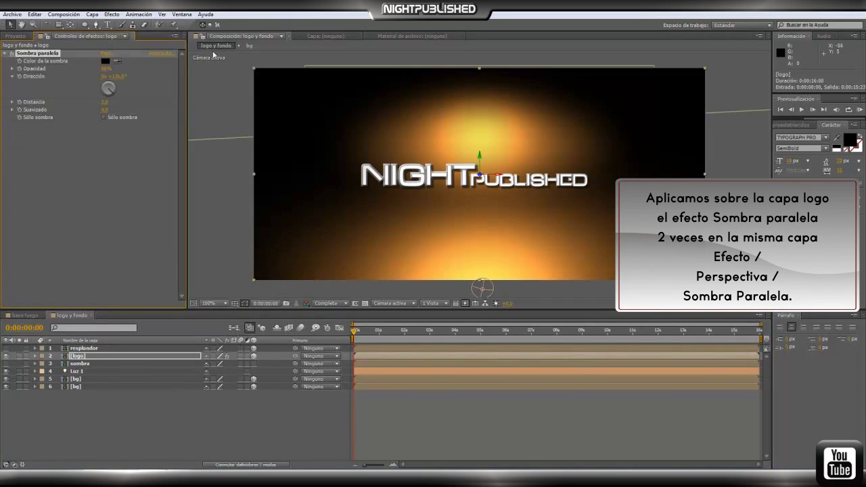
click(112, 14)
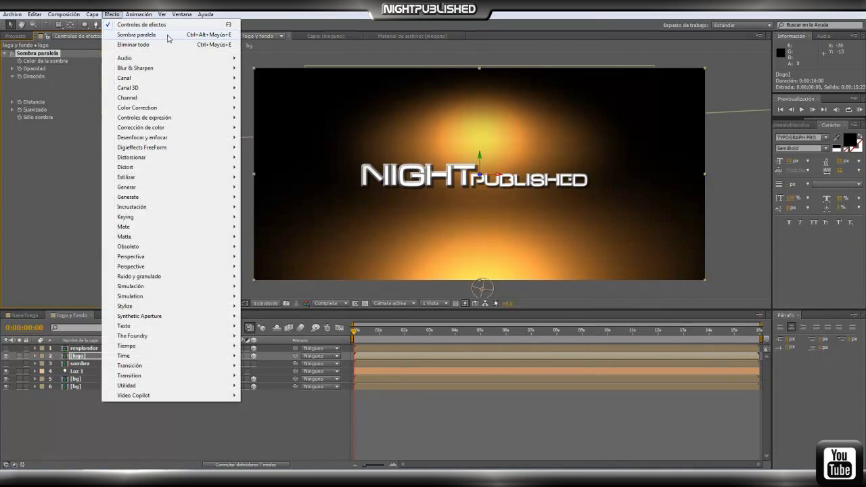
click(169, 36)
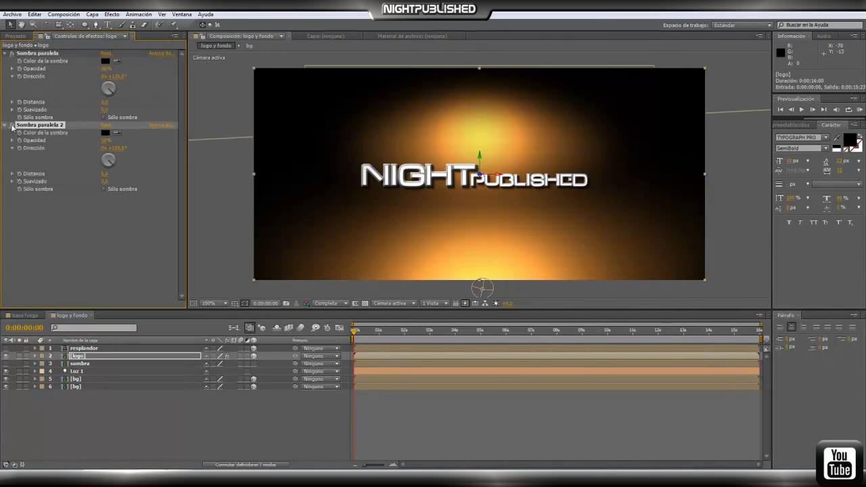
Step: With Sombra paralela 2 disabled, set the first Sombra paralela to direction 1x +310°, distance 46 and softness 26
click(26, 54)
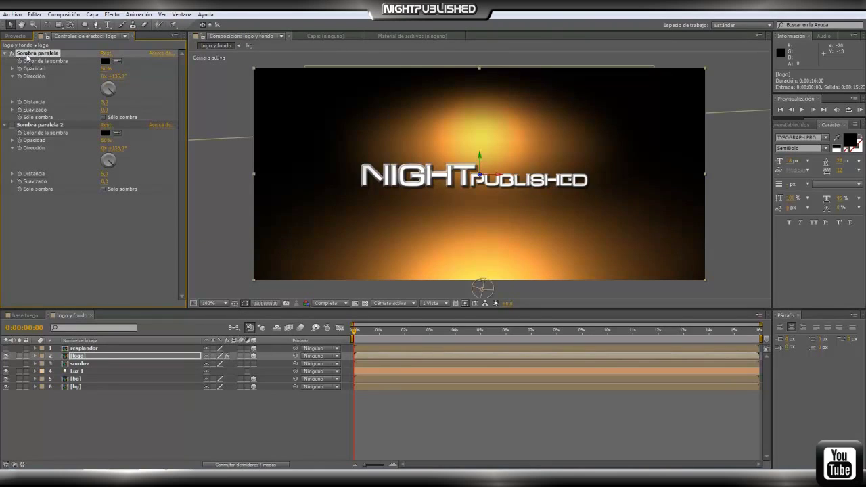
drag(138, 78, 364, 86)
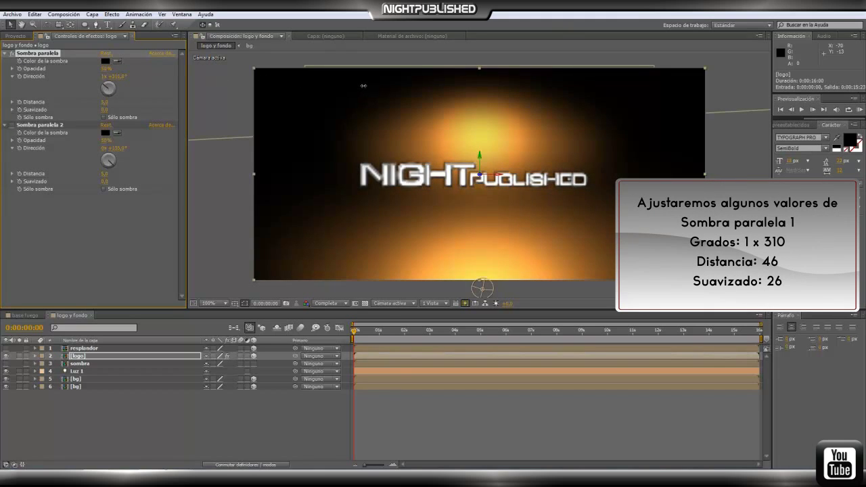
mouse_move(104, 102)
mouse_down()
mouse_move(122, 102)
mouse_move(115, 110)
mouse_up()
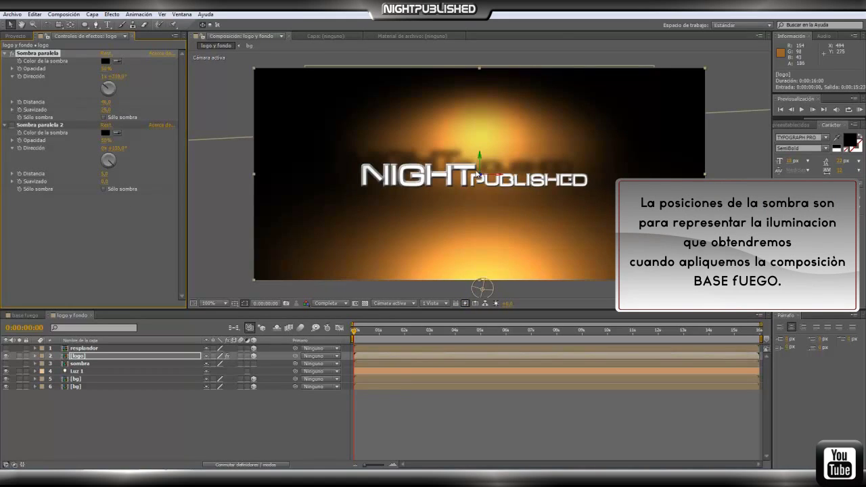
Step: Re-enable Sombra paralela 2 and set its direction to 2x +51°, distance to 90 and softness to about 26
click(12, 125)
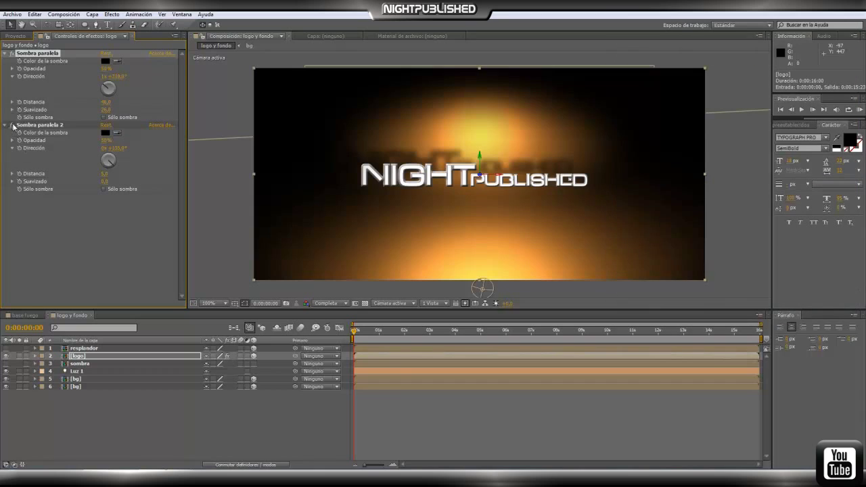
drag(156, 148, 300, 151)
drag(353, 156, 408, 201)
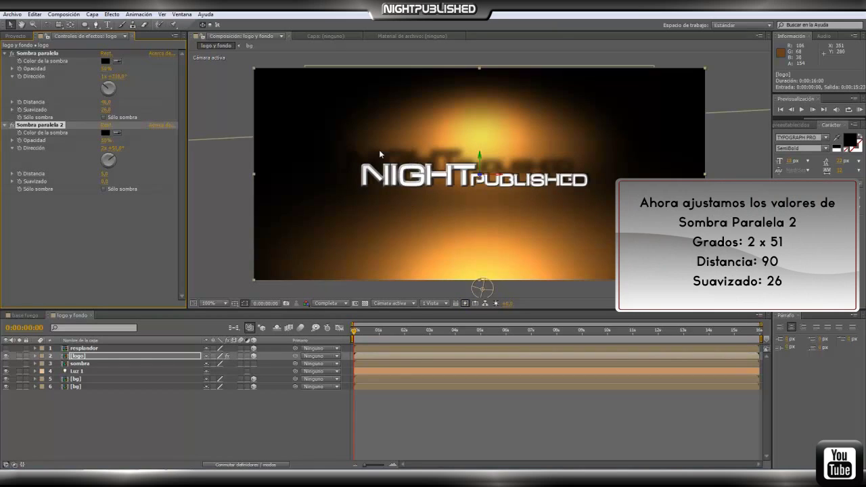
mouse_move(106, 178)
mouse_down()
mouse_move(144, 172)
mouse_move(106, 181)
mouse_move(114, 182)
mouse_up()
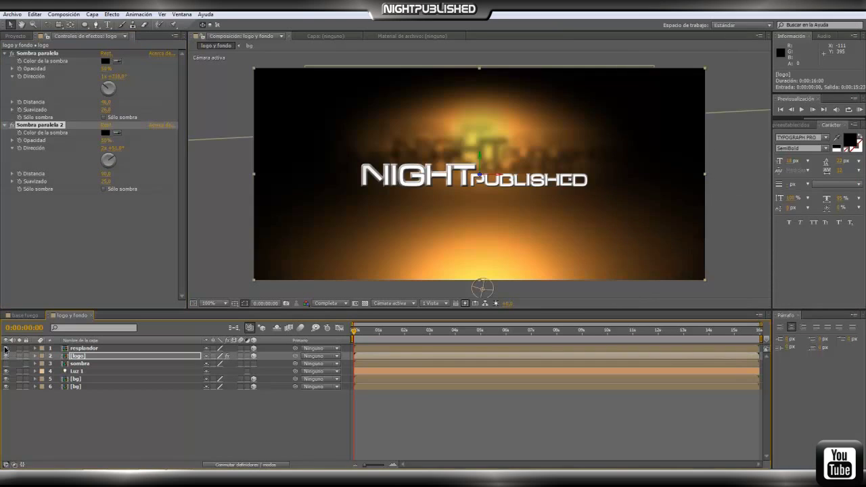
Step: Show the resplandor layer, apply the Resplandor effect to it, increase the glow radius and set the threshold to about 86.7%
click(71, 349)
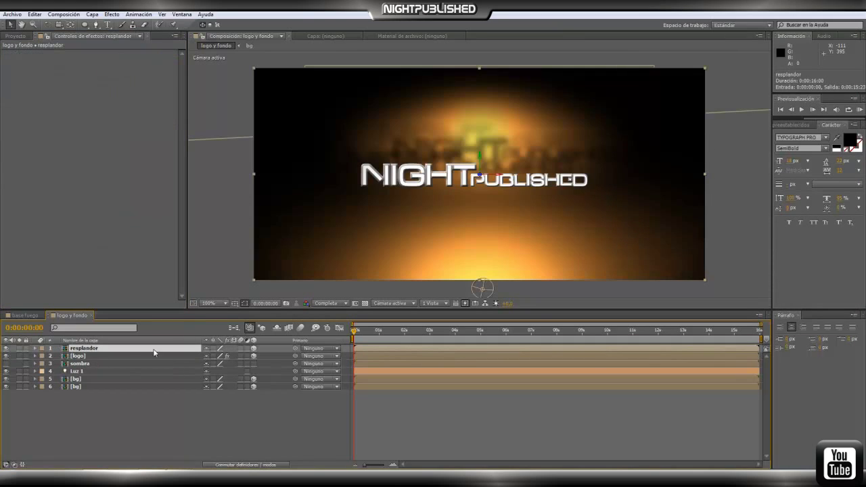
click(111, 14)
mouse_move(132, 177)
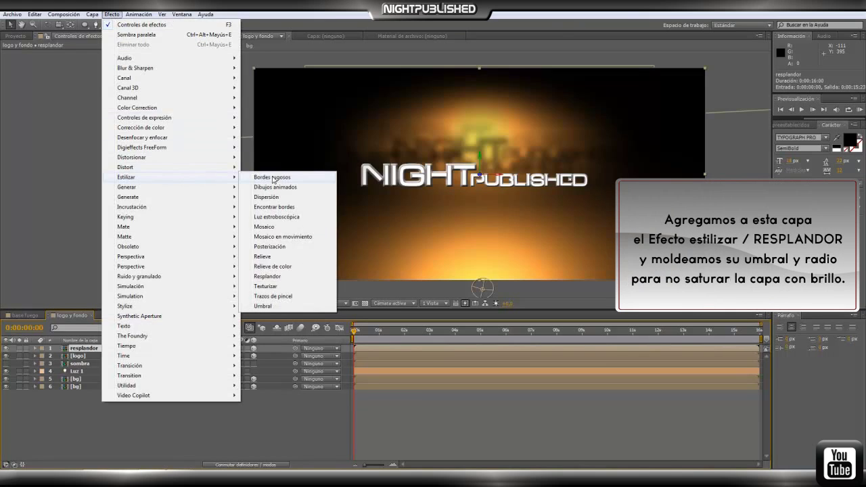
click(271, 279)
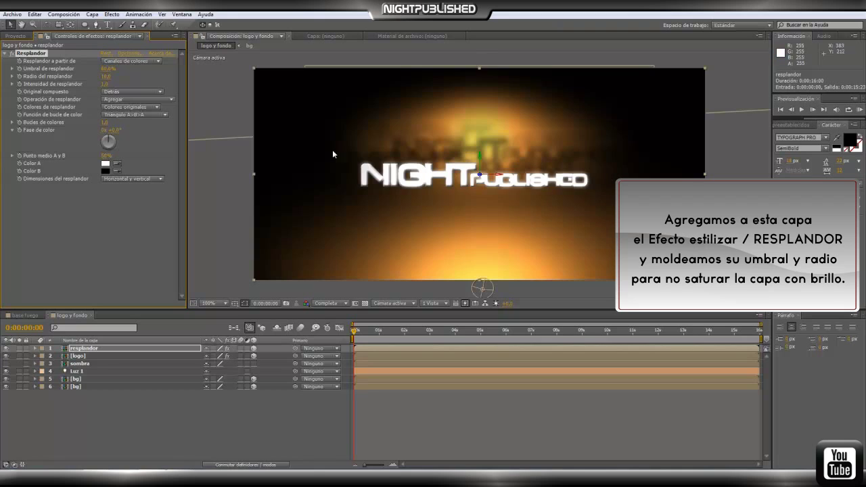
drag(107, 74, 120, 69)
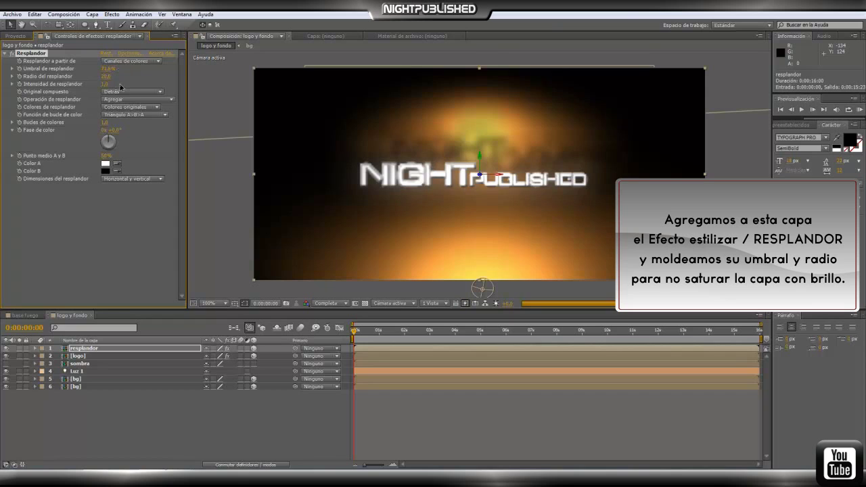
drag(108, 69, 134, 69)
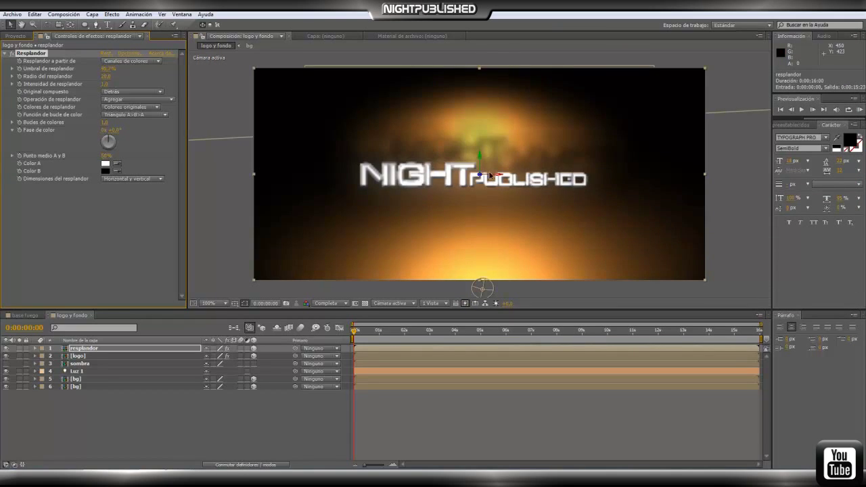
Step: Draw a closed Pen mask on the resplandor layer, zigzagging across the middle of the logo and enclosing the area below it
click(95, 24)
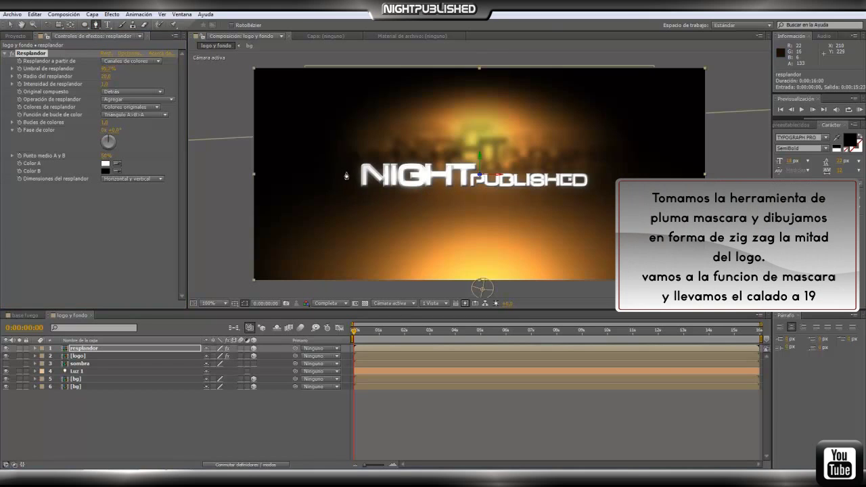
click(340, 180)
click(365, 168)
click(387, 172)
click(408, 175)
click(433, 169)
click(454, 166)
click(467, 179)
click(509, 183)
click(554, 183)
click(589, 183)
click(591, 182)
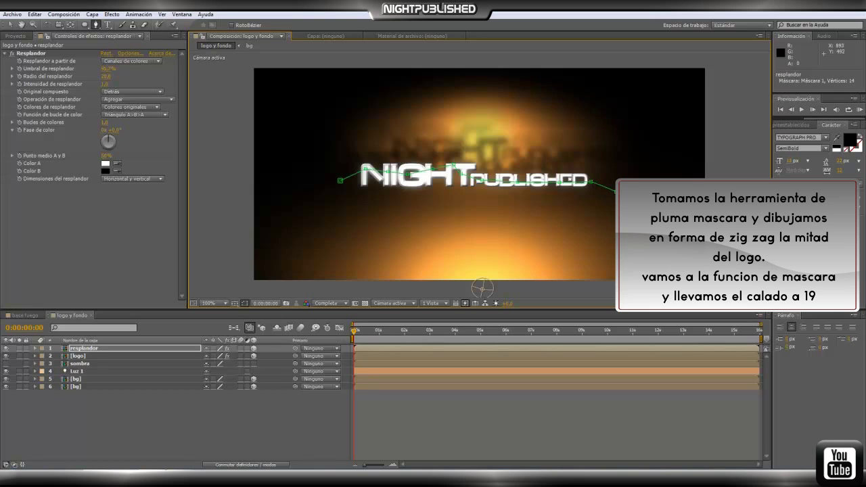
click(317, 290)
click(300, 184)
click(341, 181)
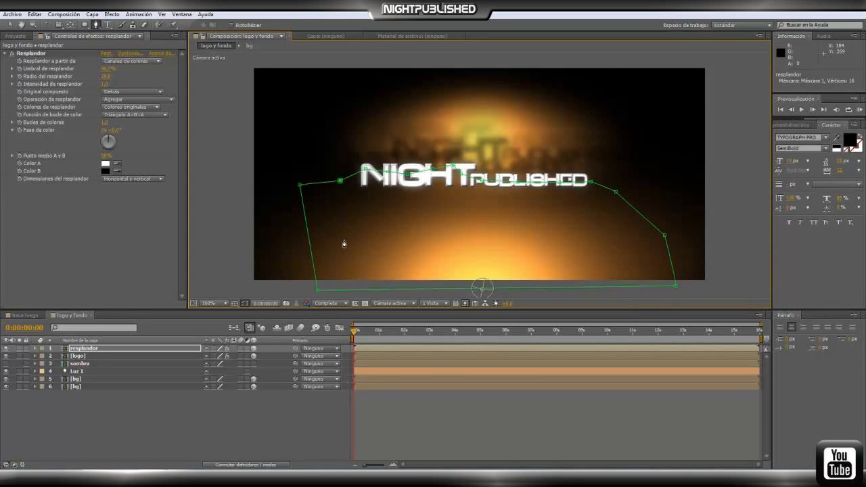
Step: Feather the mask on the resplandor layer by about 19 pixels, then collapse its properties and deselect the layer
click(35, 349)
click(43, 356)
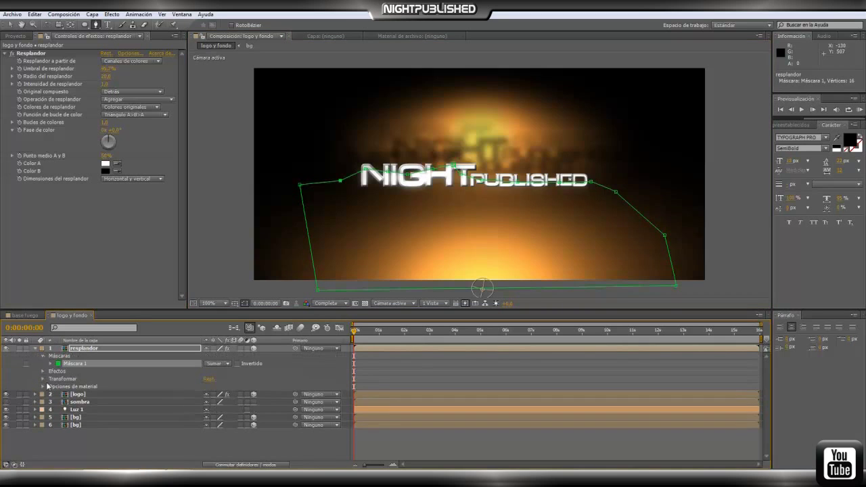
click(50, 364)
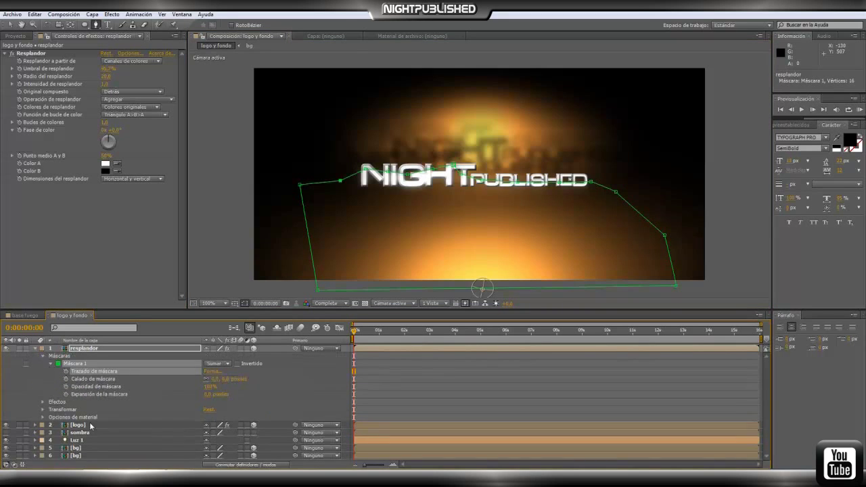
click(214, 380)
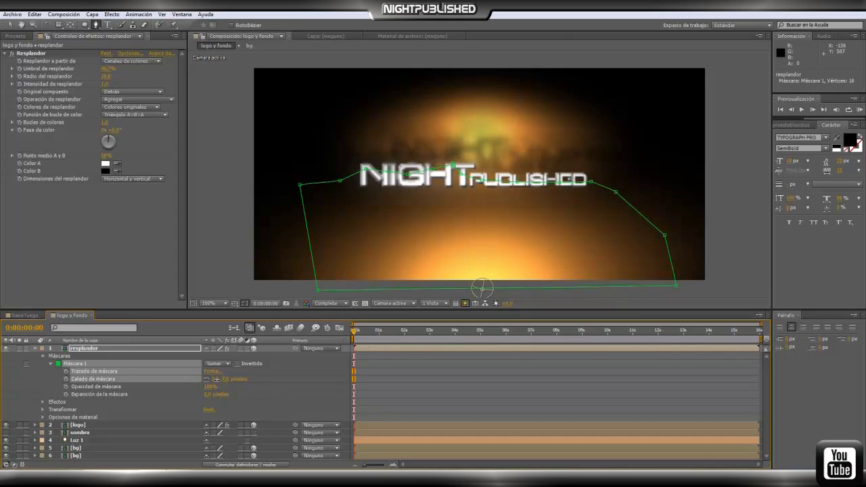
drag(218, 379, 222, 382)
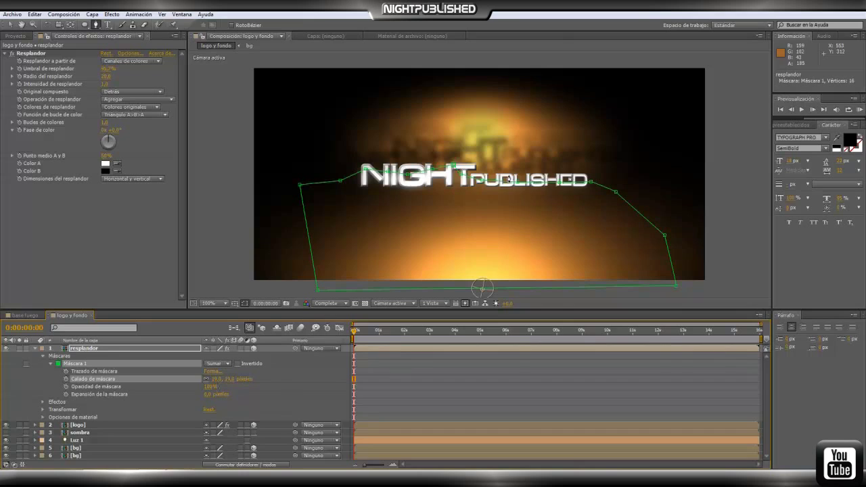
click(36, 348)
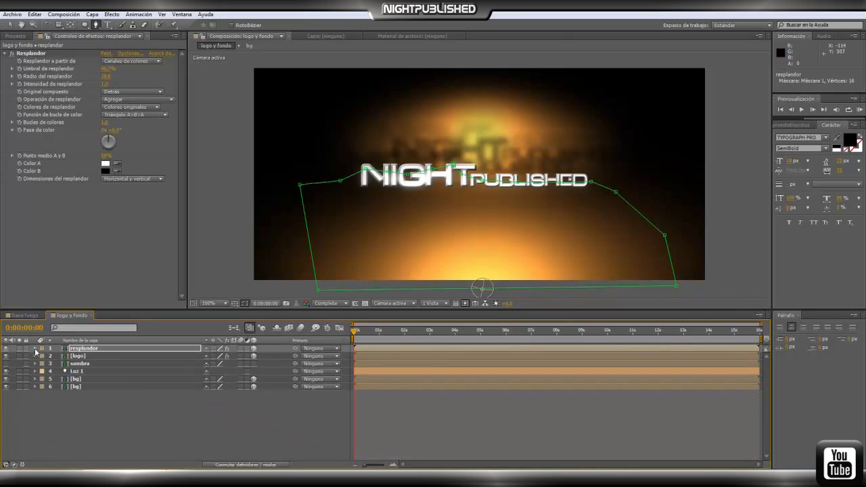
click(10, 26)
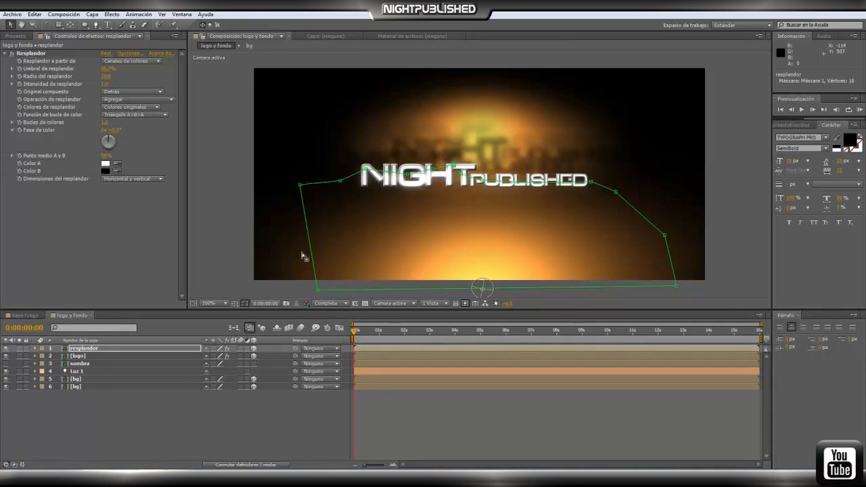
click(132, 406)
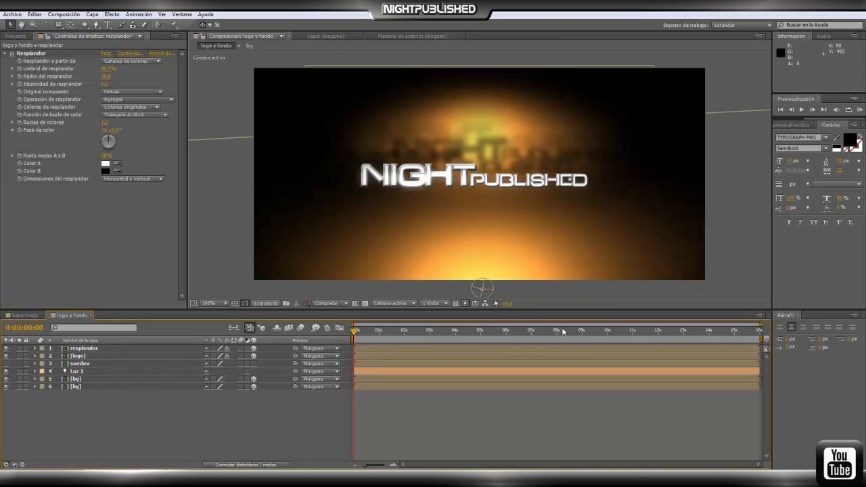
Step: Show the sombra layer and apply the Relleno effect to it with a black fill color
click(50, 366)
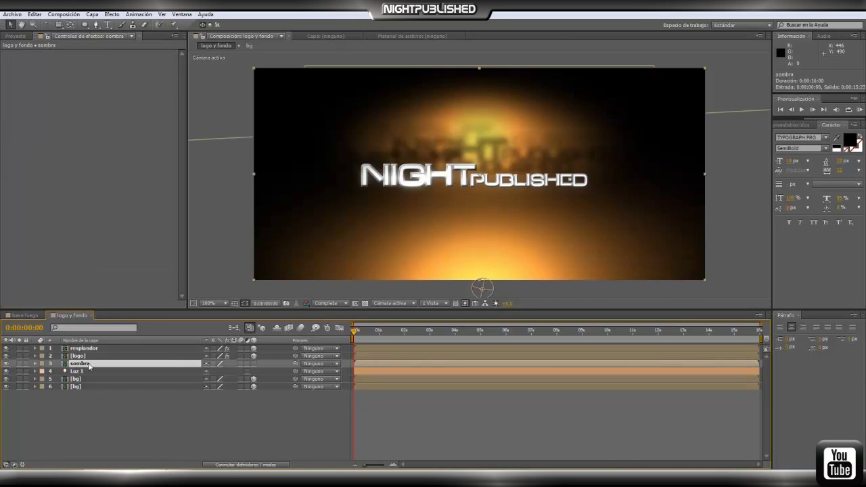
click(112, 14)
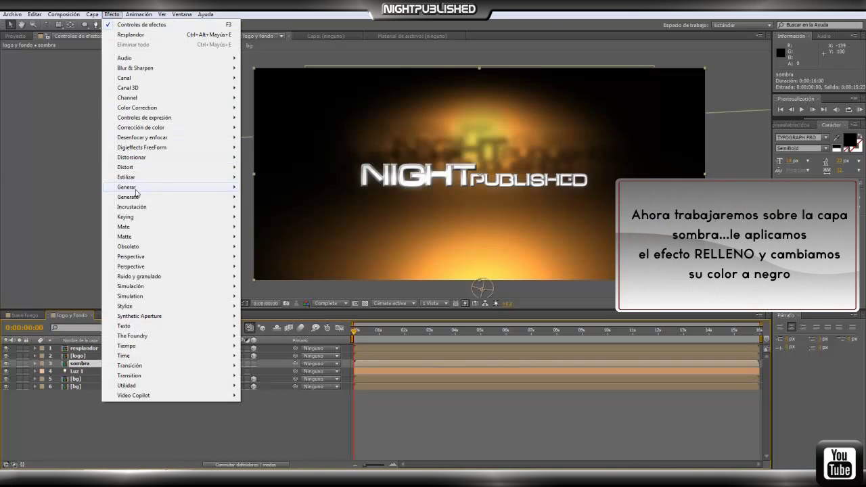
mouse_move(139, 188)
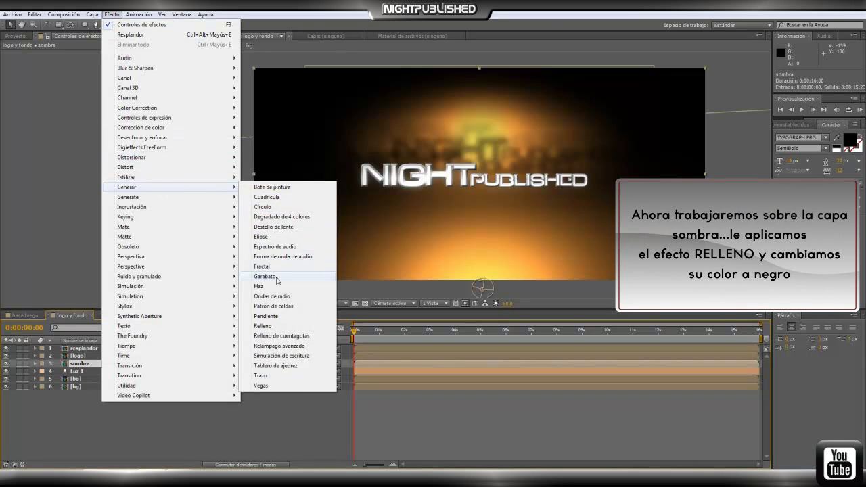
click(273, 327)
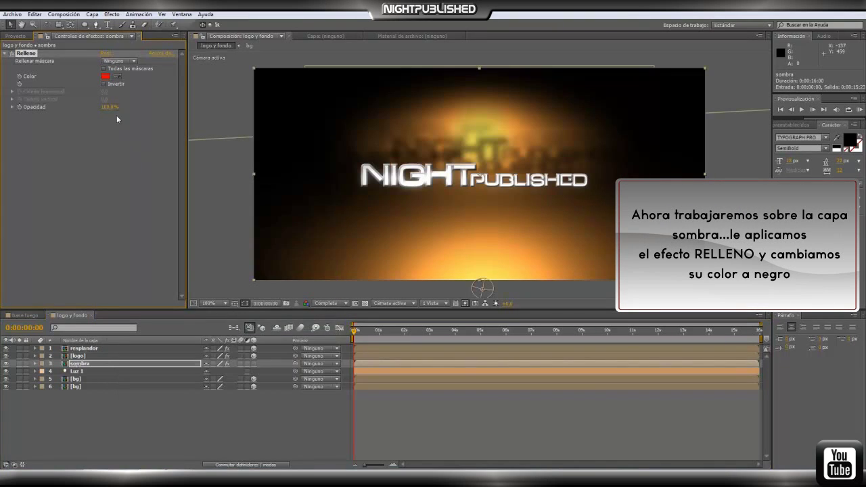
click(104, 77)
drag(361, 231, 339, 255)
click(565, 136)
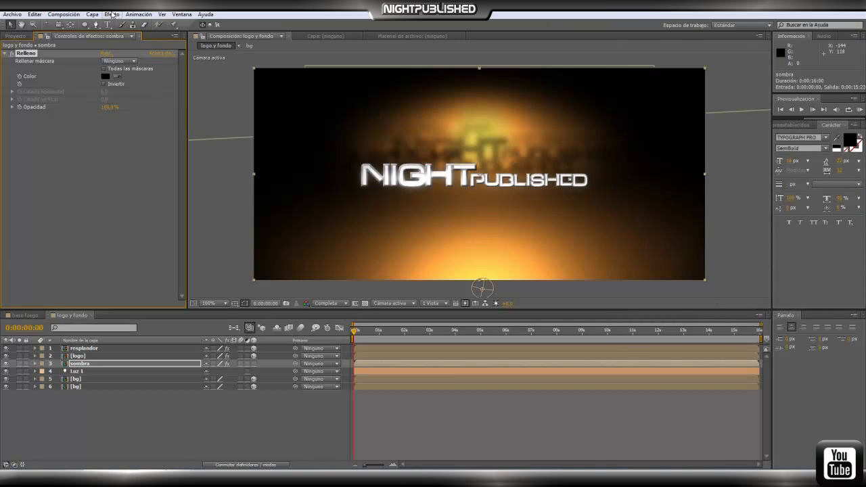
Step: Add the Desenfoque de lente effect to the sombra layer and deselect the layer
click(112, 15)
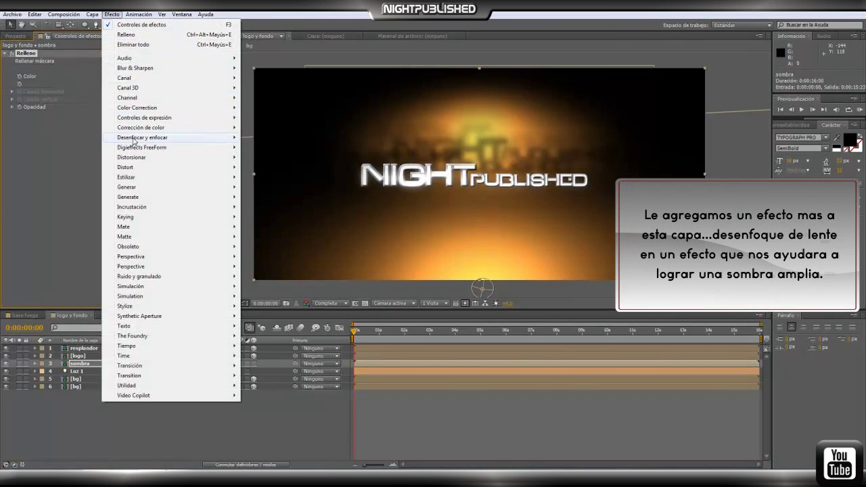
mouse_move(136, 139)
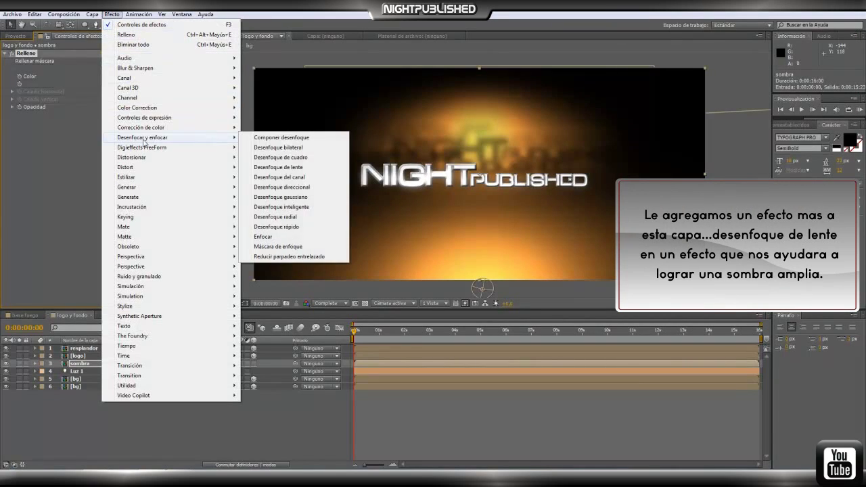
click(277, 169)
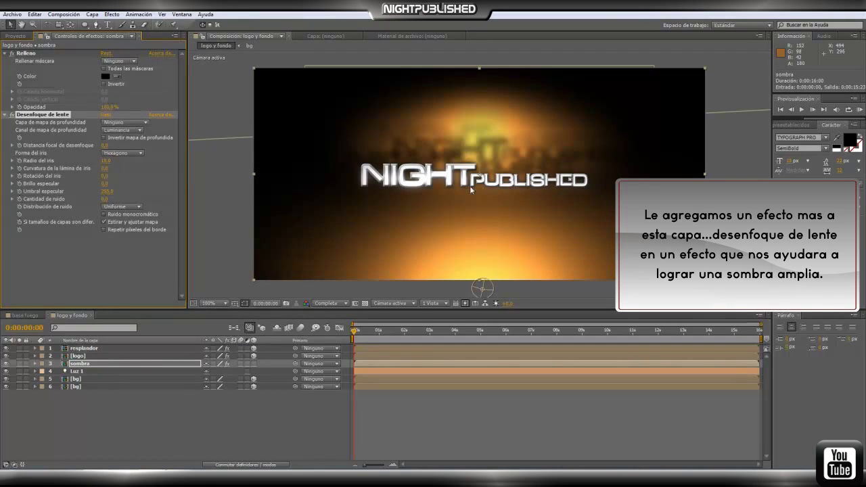
click(172, 414)
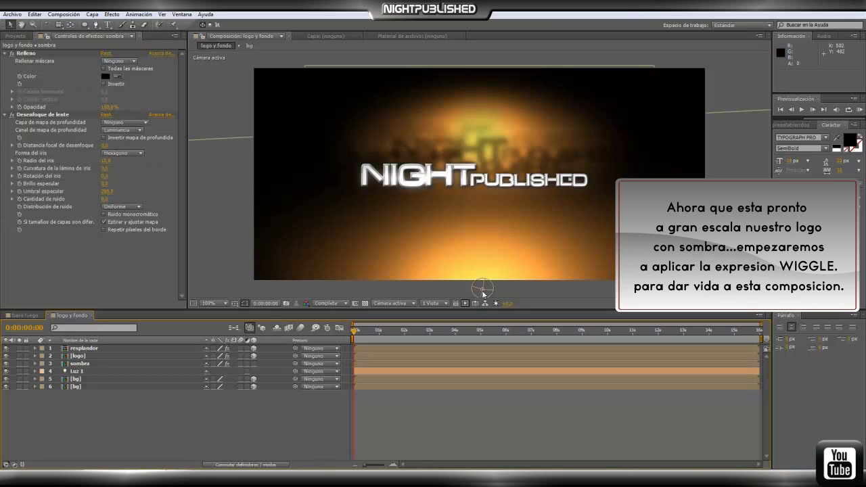
Step: Separate the position of the Luz 1 layer into individual X, Y and Z dimensions
click(125, 371)
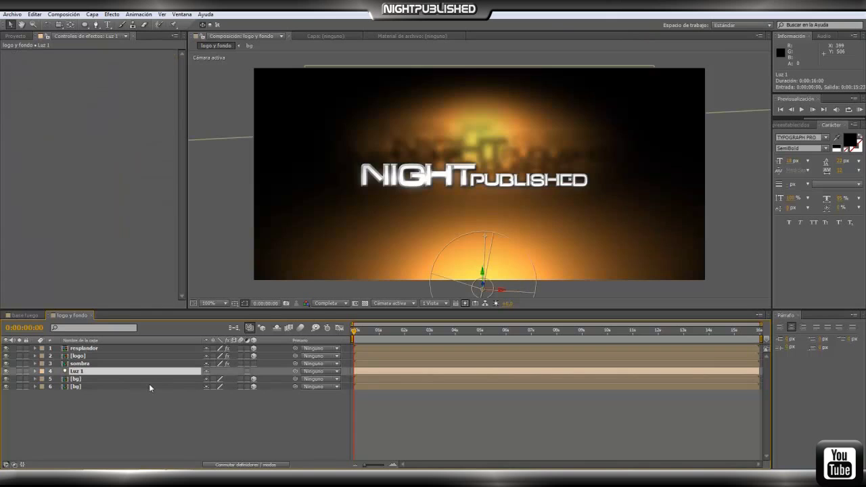
key(p)
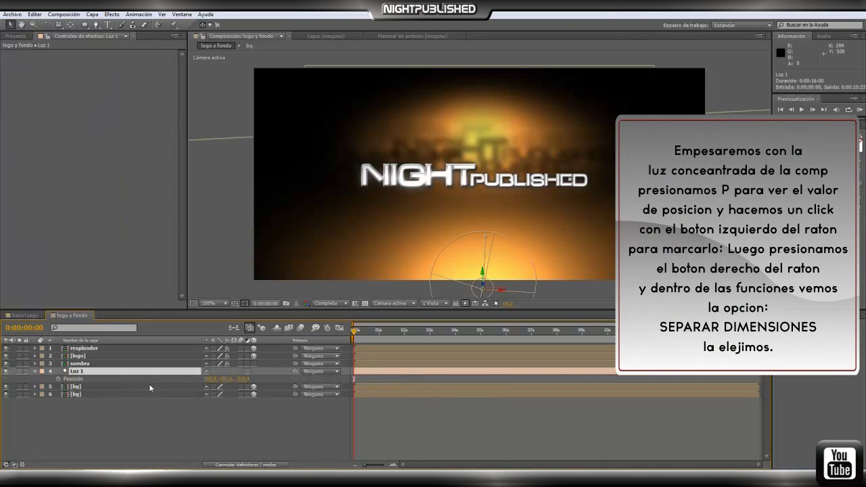
click(77, 379)
right_click(94, 384)
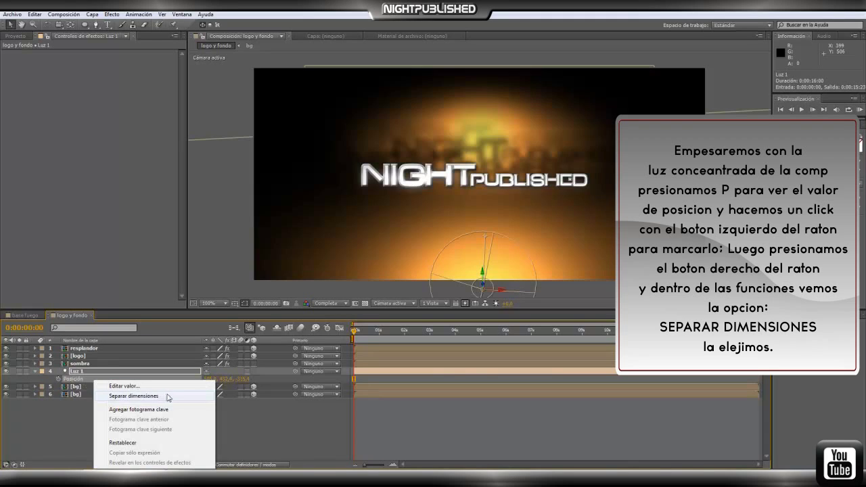
click(168, 398)
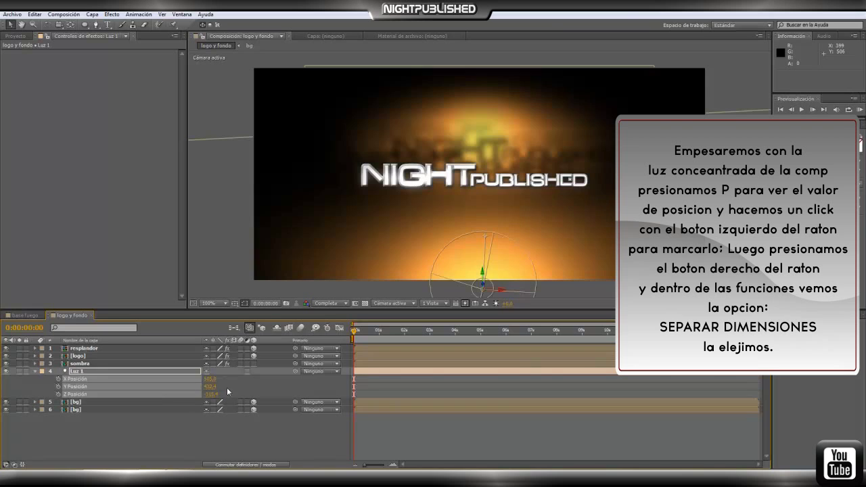
Step: Try out different position values on Luz 1's separate axes and undo the changes
click(135, 379)
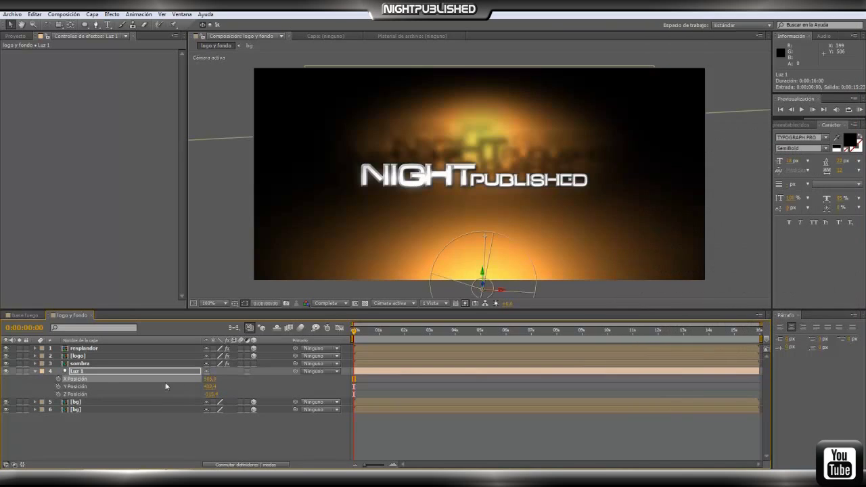
drag(207, 384, 223, 400)
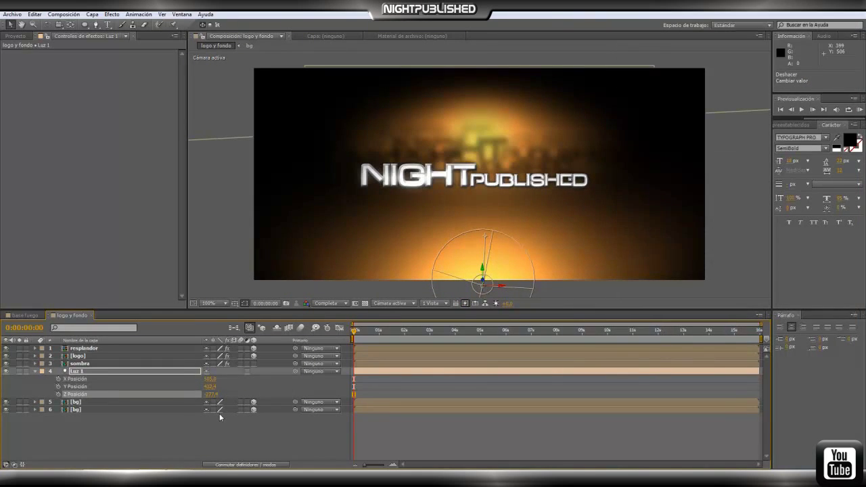
key(ctrl+z)
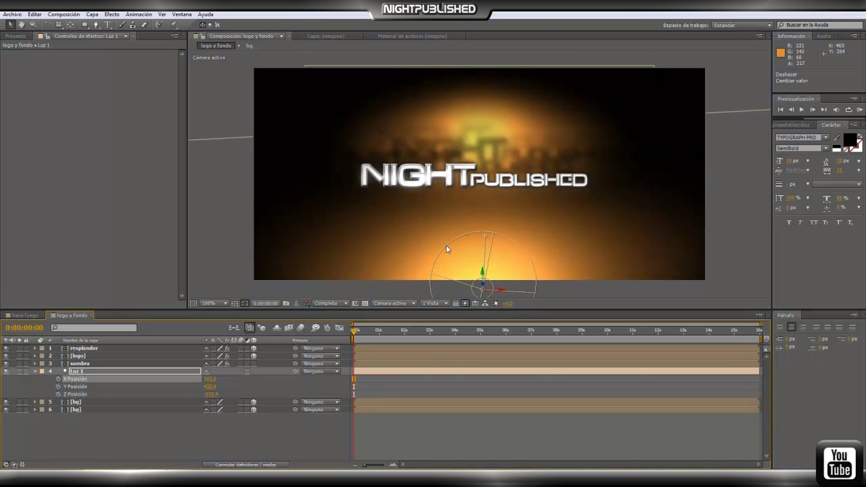
click(160, 427)
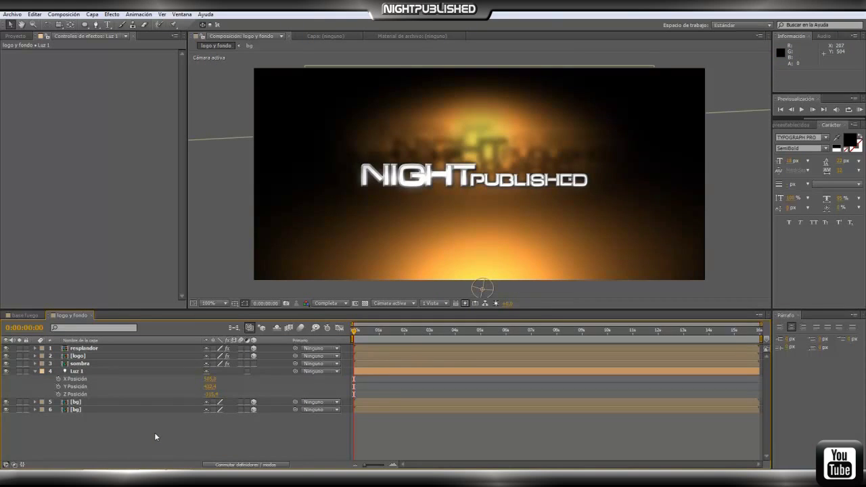
Step: Add the expression wiggle(15,100) to Luz 1's X position and scrub the first frames to preview it
alt+click(58, 379)
text(w)
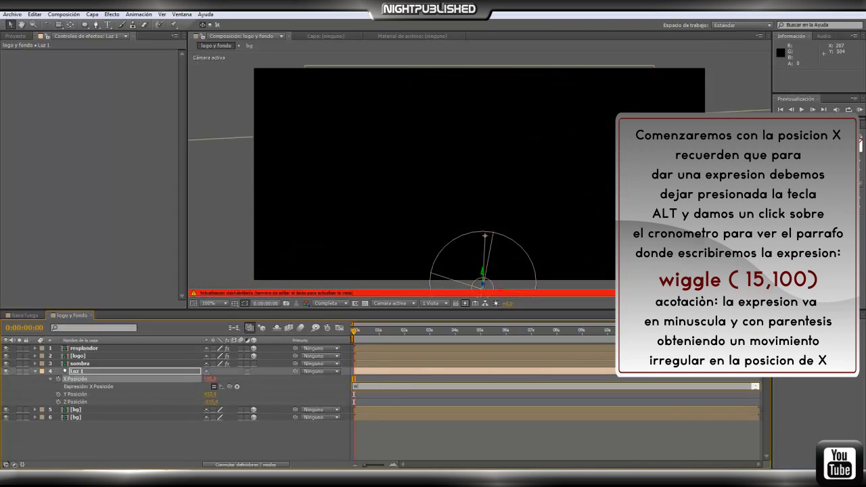
text(iggle(15,100))
key(KP_Enter)
mouse_move(355, 332)
mouse_down()
mouse_move(406, 333)
mouse_move(349, 333)
mouse_up()
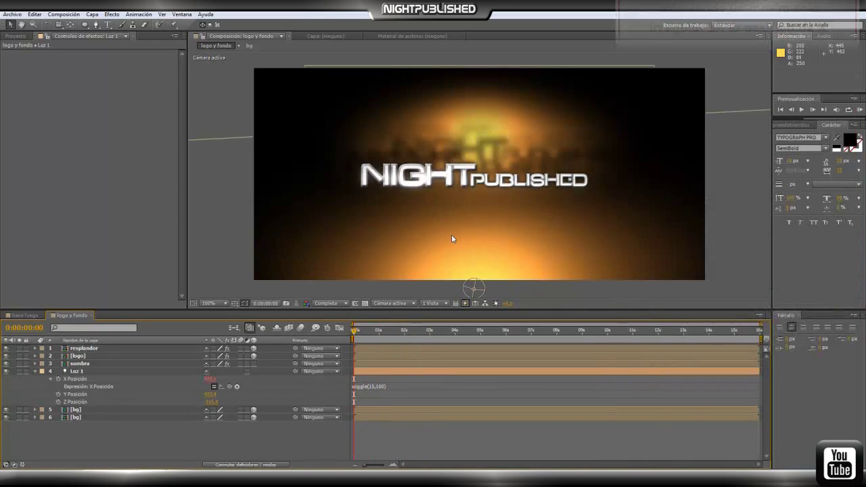
Step: Add the expression wiggle(15,50) to Luz 1's Y position and scrub the first frames to preview the motion
click(73, 394)
alt+click(58, 394)
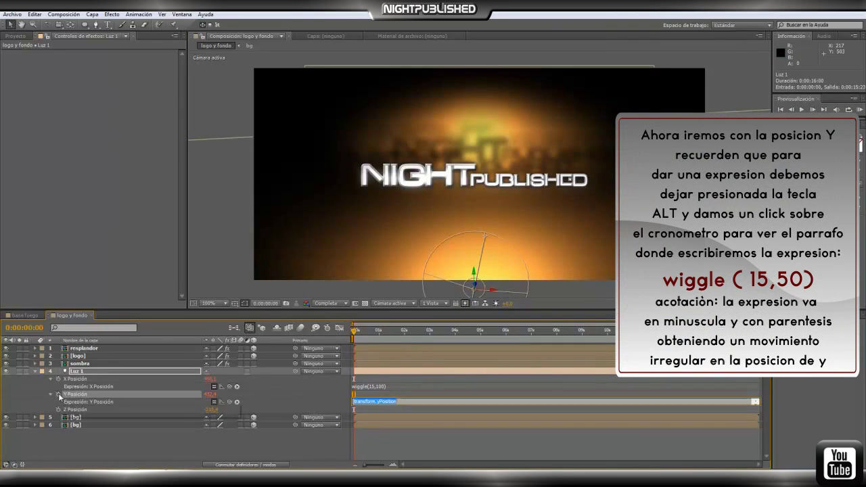
text(wiggle()
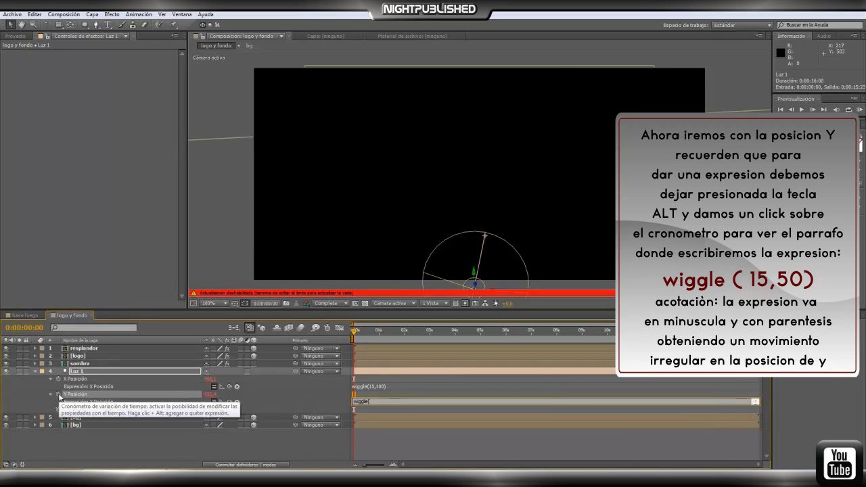
text(15,50))
click(78, 442)
click(357, 331)
mouse_move(360, 332)
mouse_down()
mouse_move(446, 334)
mouse_move(354, 336)
mouse_up()
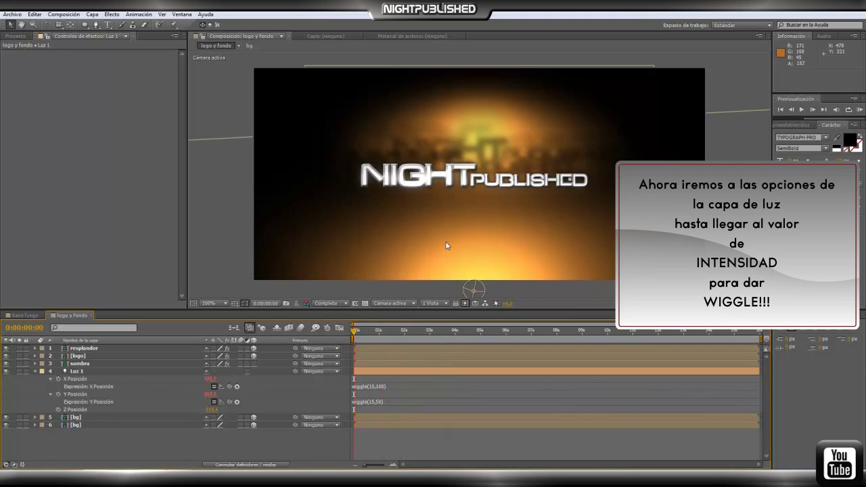
Step: Add the expression wiggle(15,30) to Luz 1's Intensidad in its light options and scrub the first frames to preview the flicker
click(34, 371)
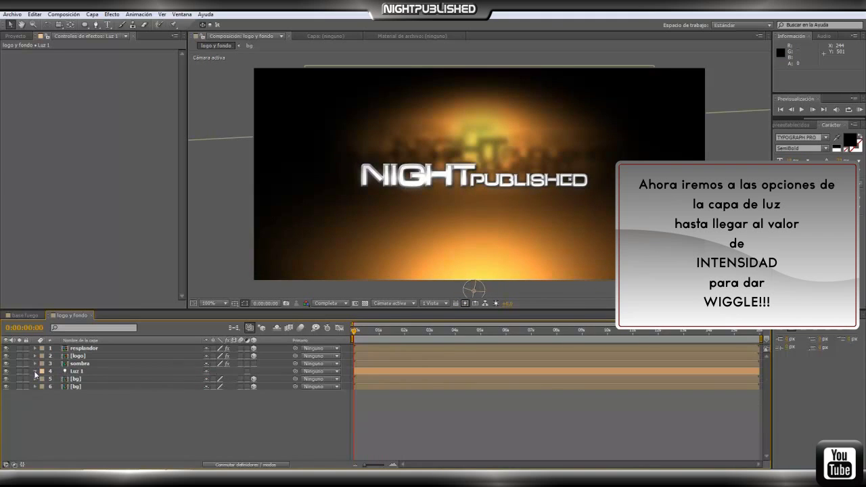
click(34, 371)
click(43, 457)
scroll(43, 459, down, 3)
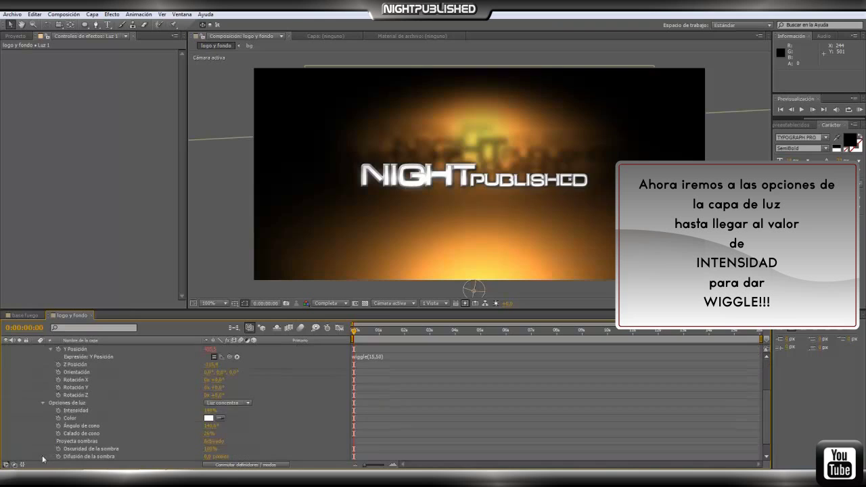
alt+click(58, 411)
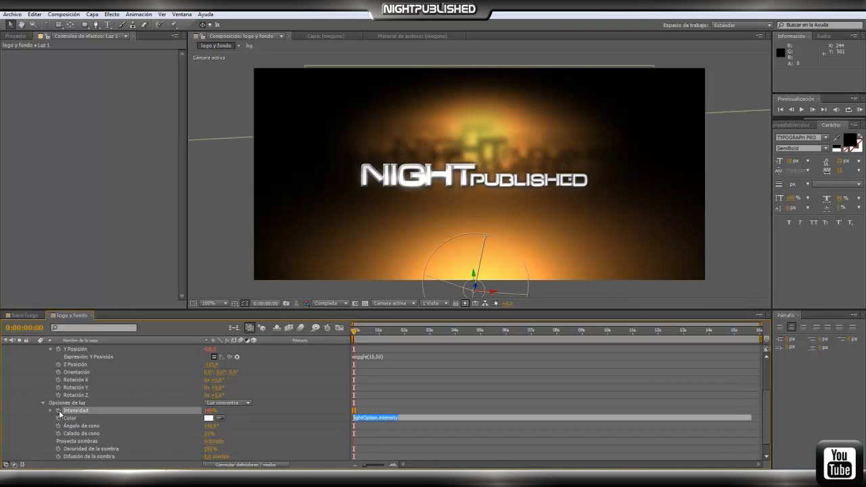
text(wiggle(15,30)
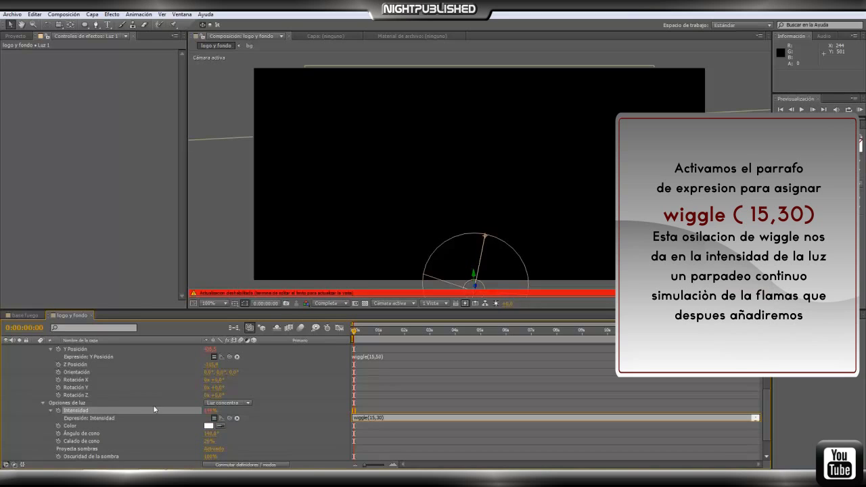
click(272, 419)
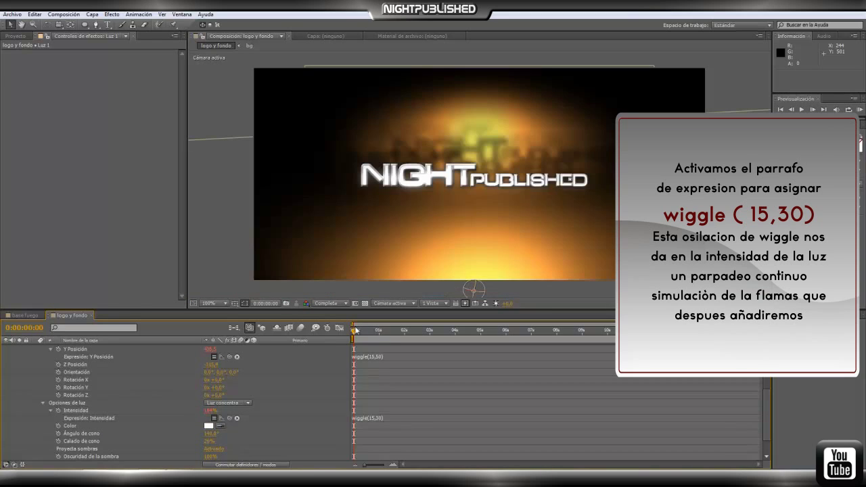
mouse_move(355, 332)
mouse_down()
mouse_move(402, 336)
mouse_move(364, 336)
mouse_up()
scroll(104, 386, up, 3)
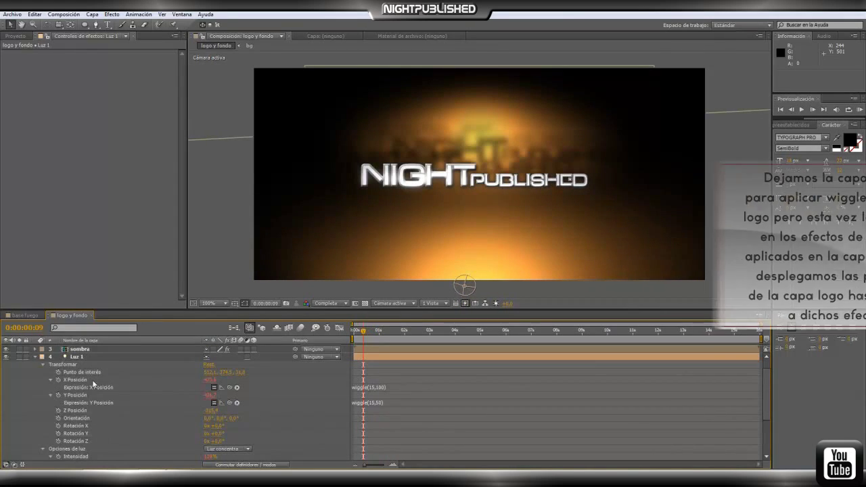
Step: Add the expression wiggle(5,15) to the Opacidad of the logo layer's first Sombra paralela effect and scrub a few frames to preview it
click(36, 357)
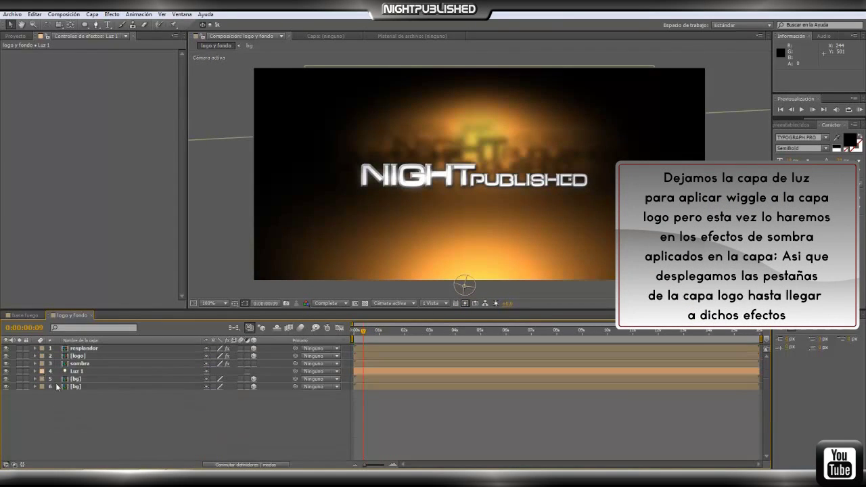
click(94, 357)
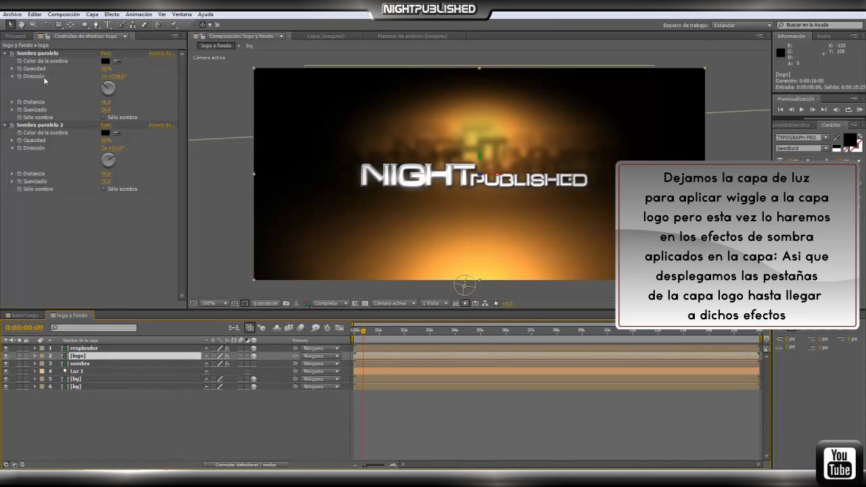
click(35, 356)
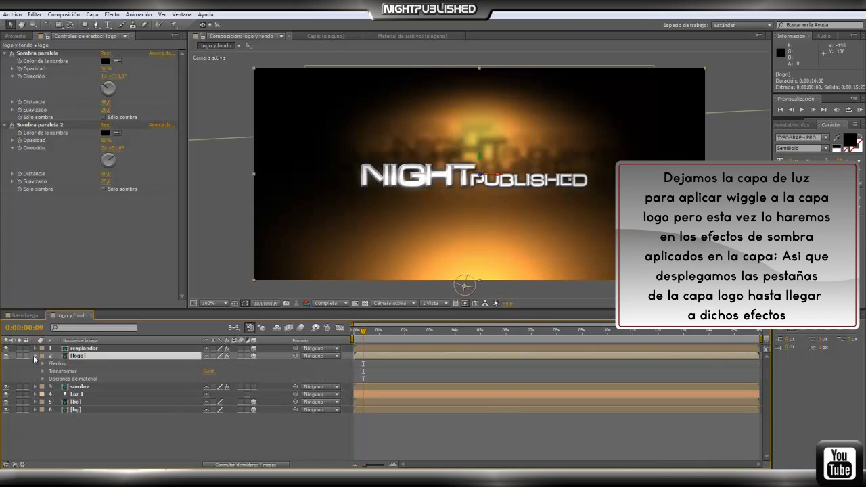
click(43, 364)
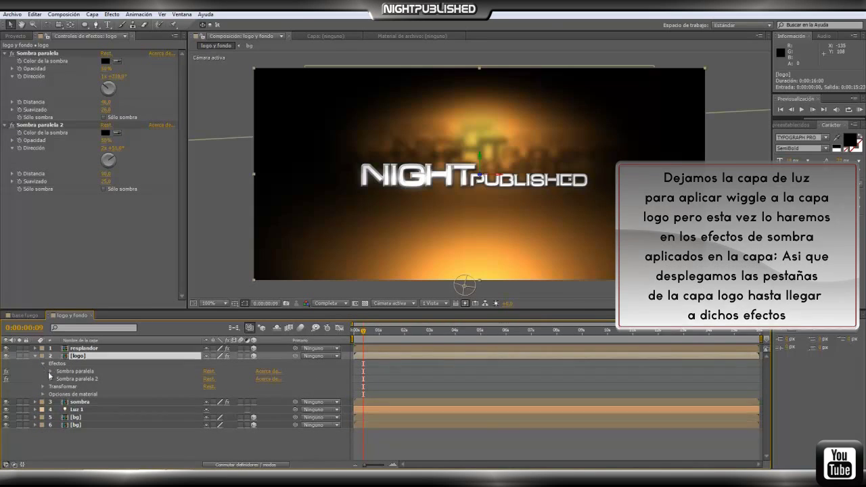
click(51, 372)
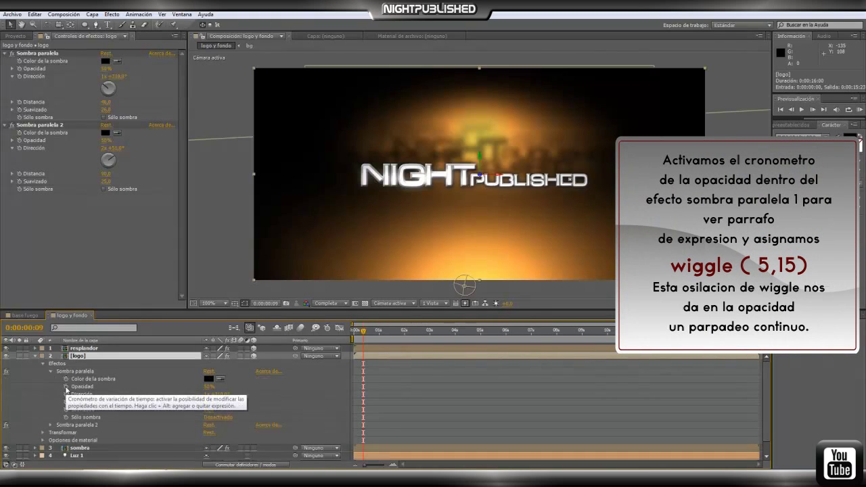
alt+click(66, 389)
text(wiggle(5,15)
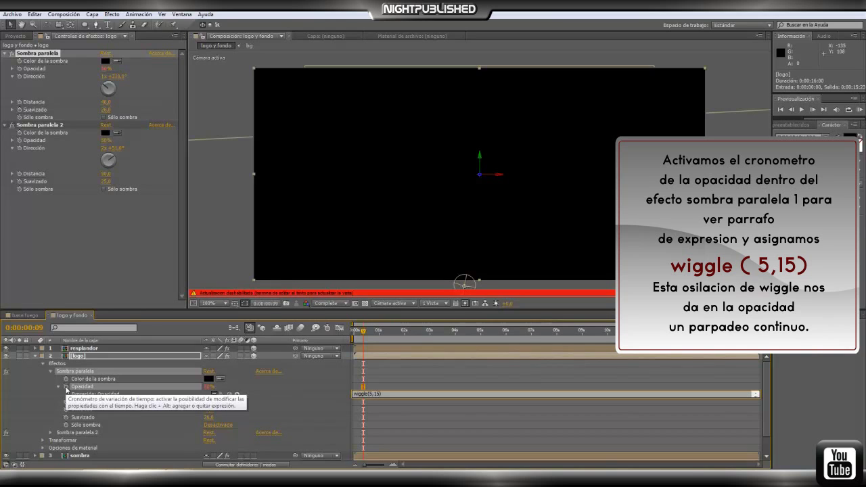
click(281, 392)
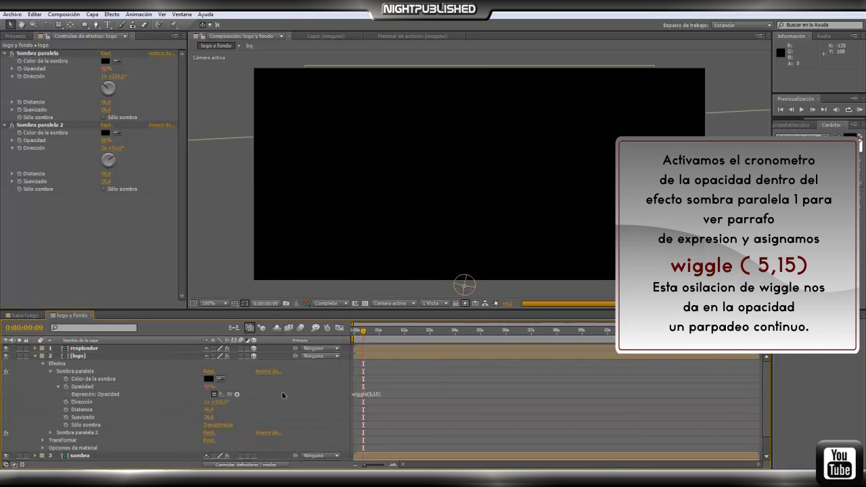
mouse_move(363, 334)
mouse_down()
mouse_move(384, 333)
mouse_move(360, 334)
mouse_move(368, 335)
mouse_up()
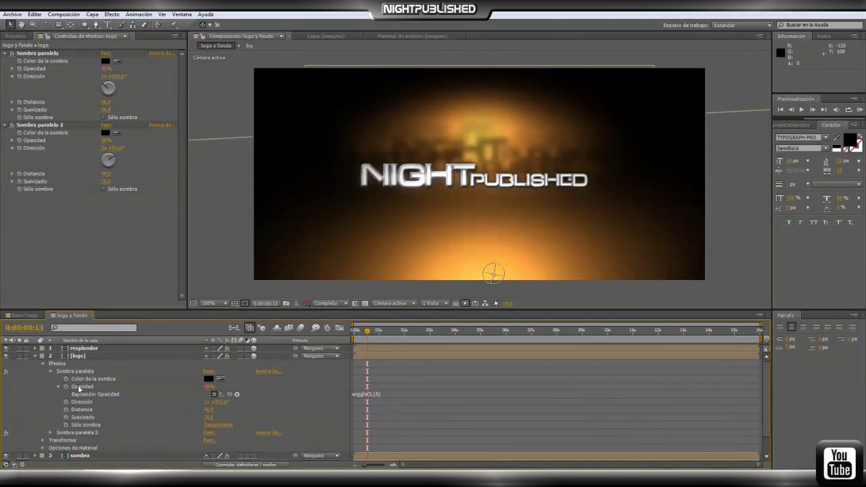
Step: Add the expression wiggle(8,15) to the Opacidad of the logo layer's Sombra paralela 2, preview some frames and collapse the layer
click(50, 434)
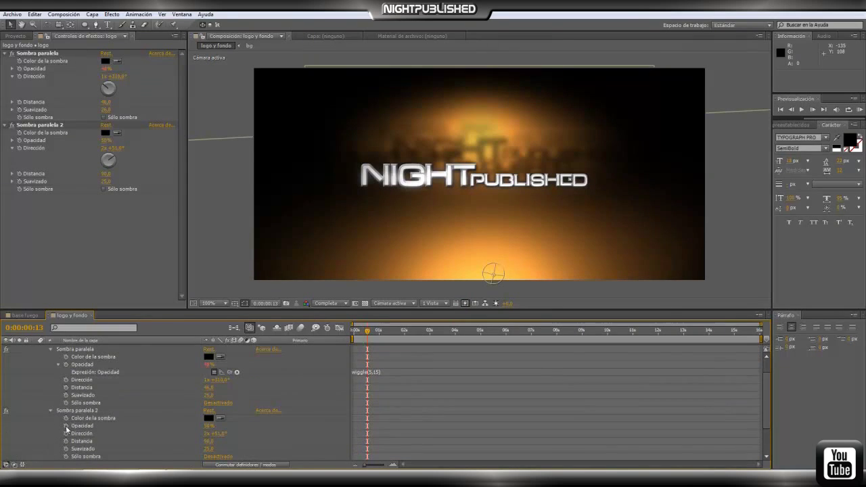
alt+click(66, 426)
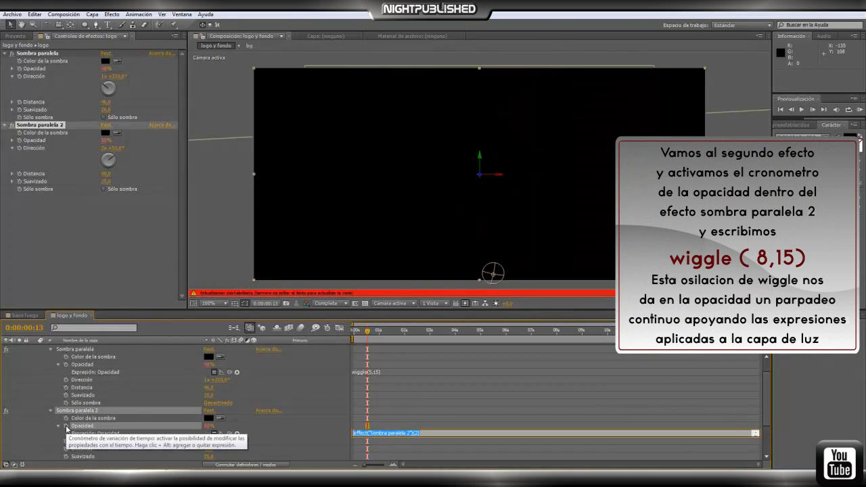
text(wiggle(8,15)
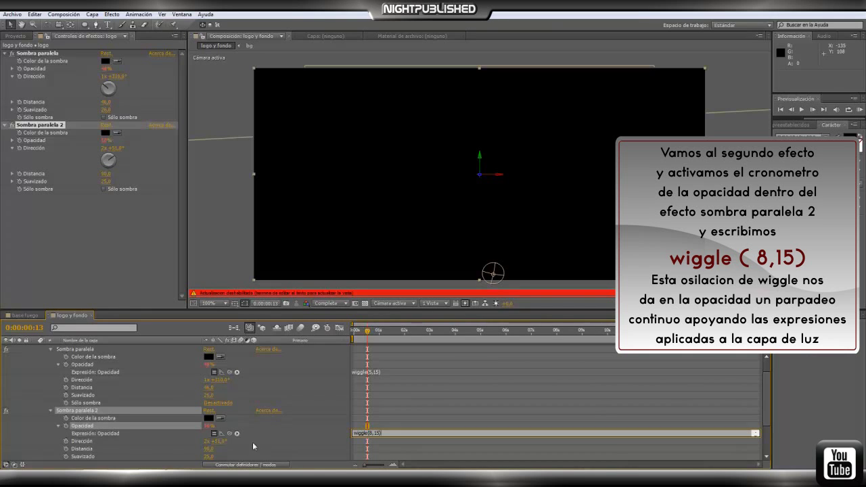
click(275, 435)
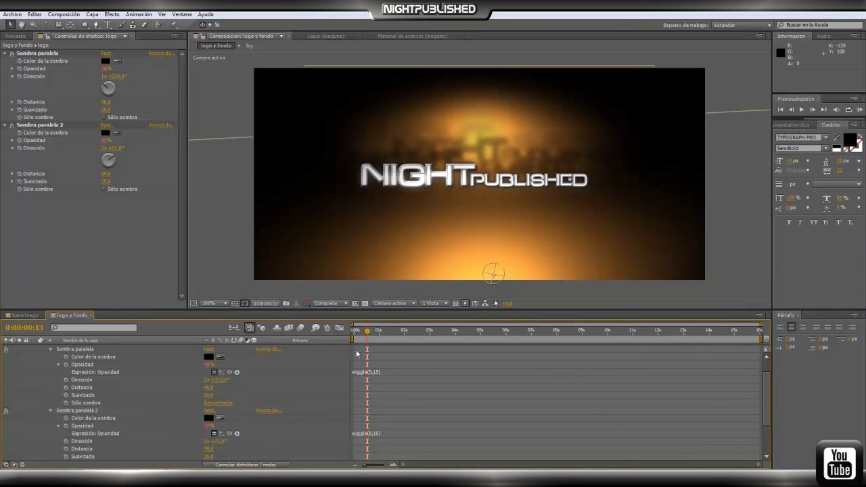
mouse_move(368, 331)
mouse_down()
mouse_move(406, 332)
mouse_move(374, 334)
mouse_up()
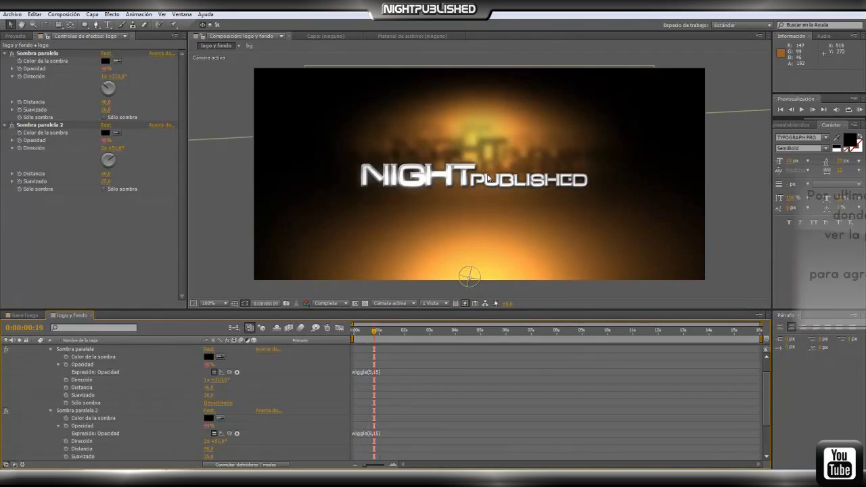
scroll(92, 373, up, 1)
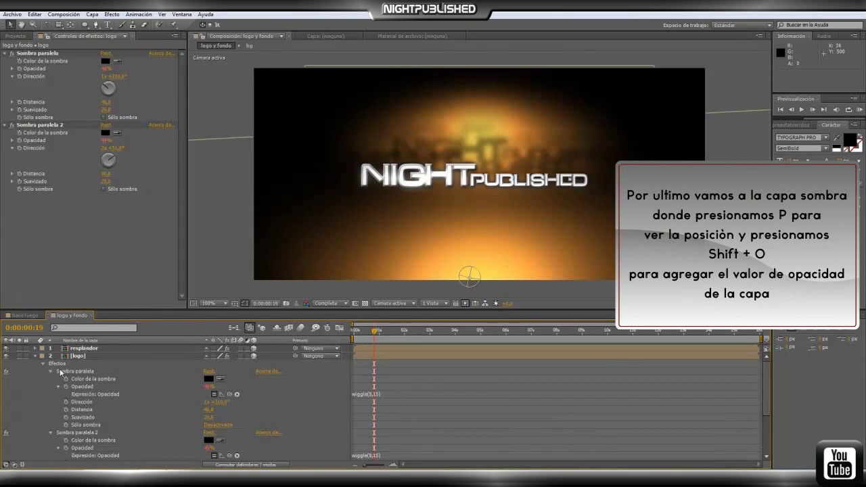
click(36, 355)
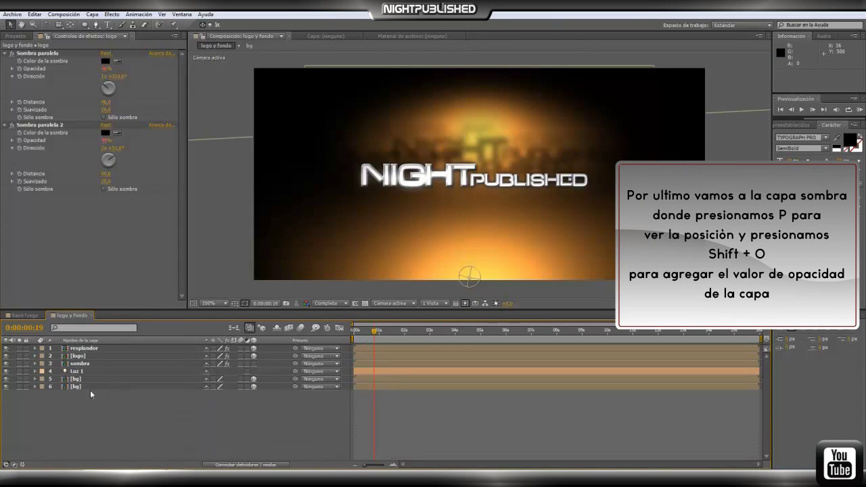
Step: Reveal Posición and Opacidad of the sombra layer and add the expression wiggle(5,10) to its Posición
click(87, 363)
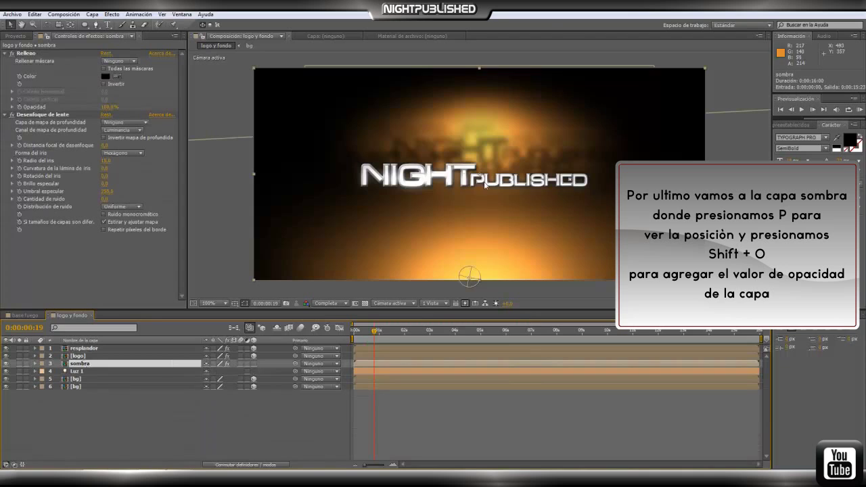
key(p)
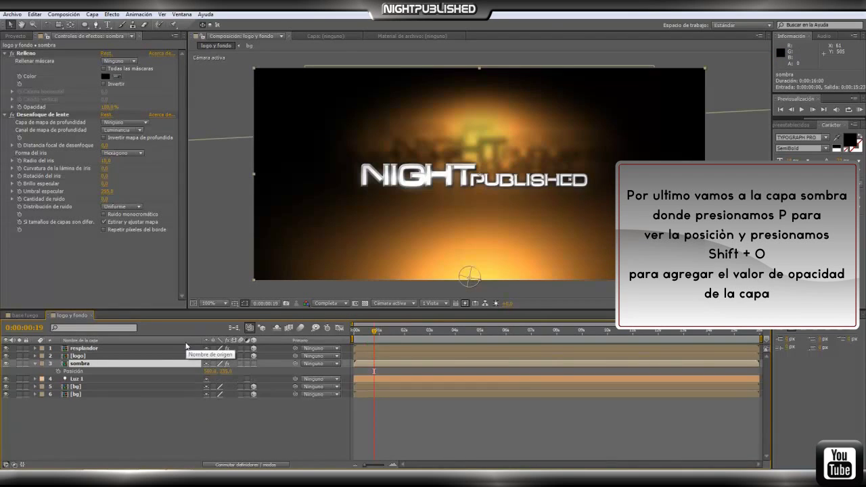
key(shift+o)
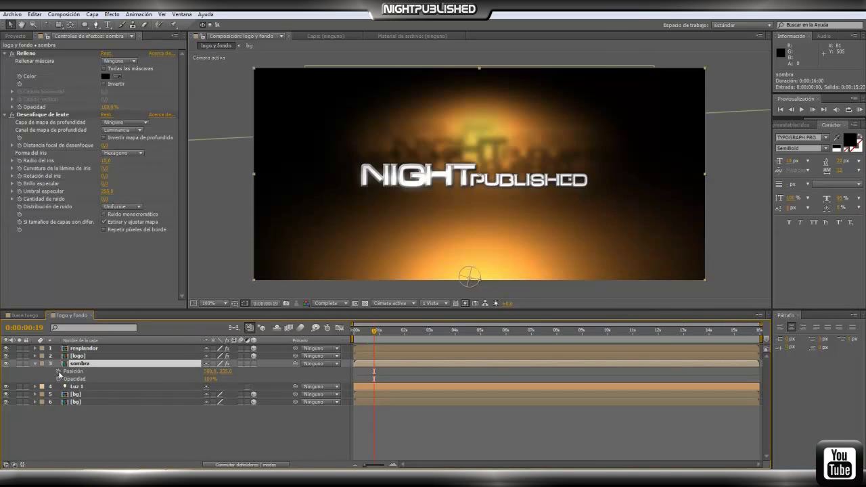
alt+click(59, 371)
text(wiggle(5, 10)
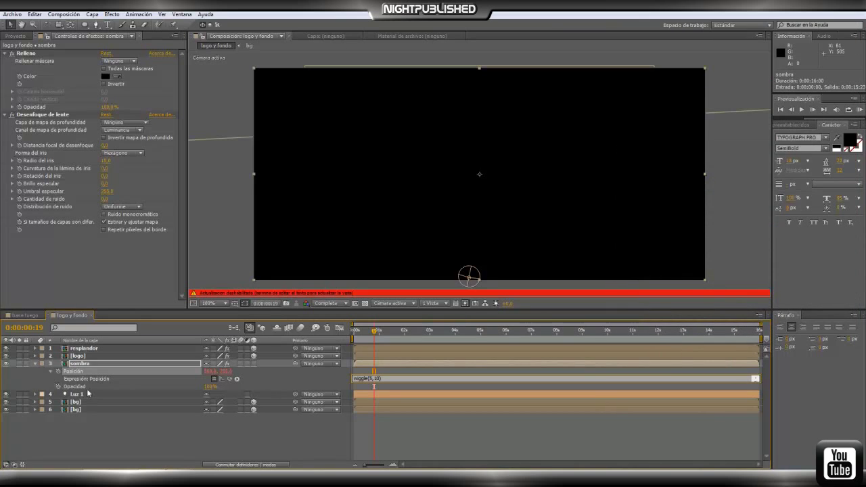
click(258, 376)
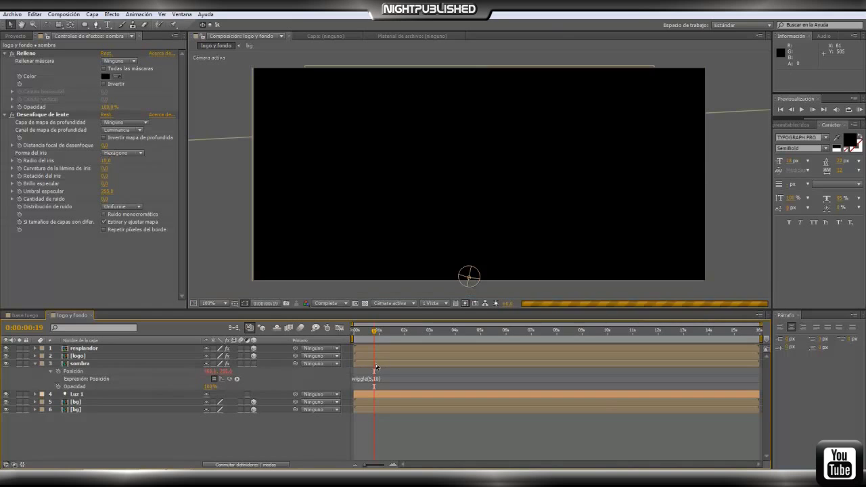
Step: Add the expression wiggle(5,30) to the sombra layer's Opacidad, collapse the layer and scrub to about two seconds to preview it
alt+click(58, 387)
text(wiggle(5,30)
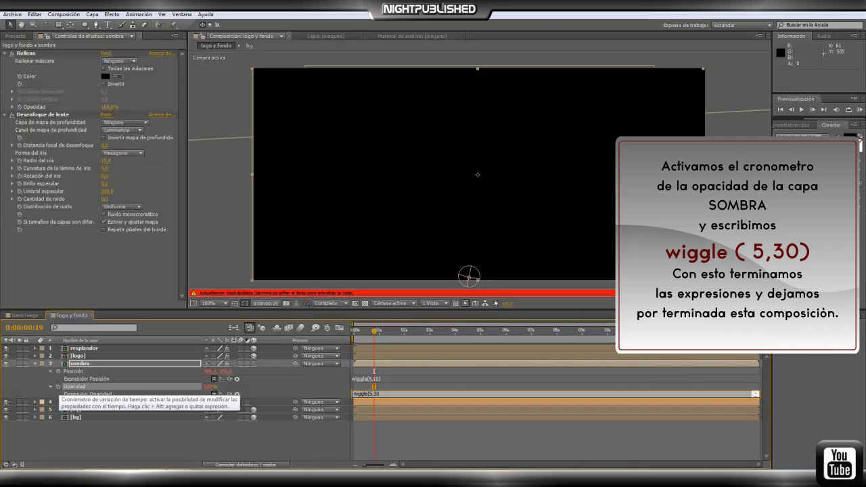
click(115, 425)
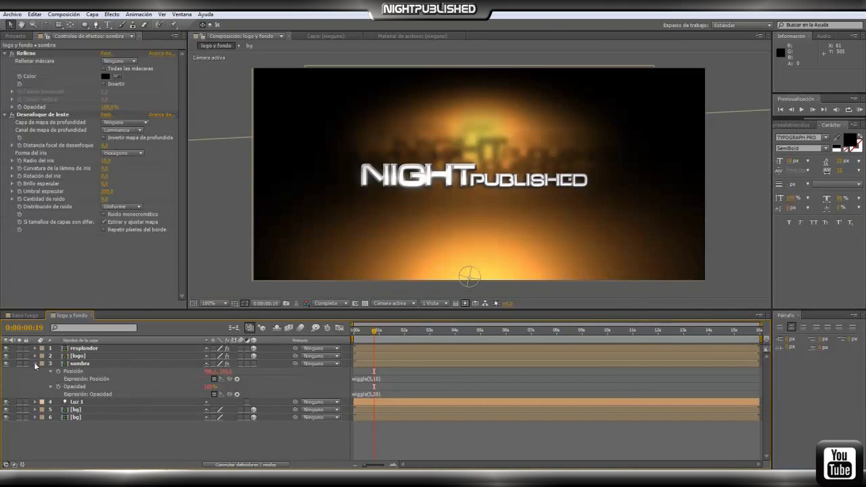
click(35, 364)
drag(375, 331, 404, 338)
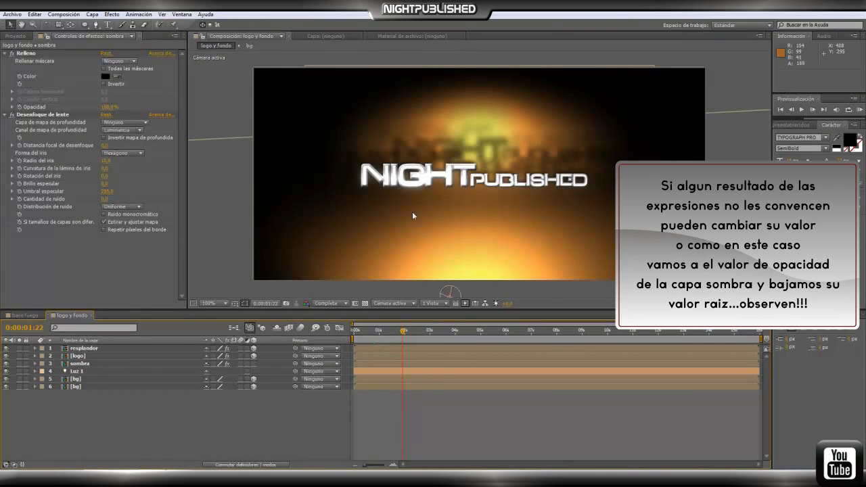
Step: Lower the sombra layer's base Opacidad value so the logo's shadow is fainter, and scrub past three seconds to preview it
click(104, 364)
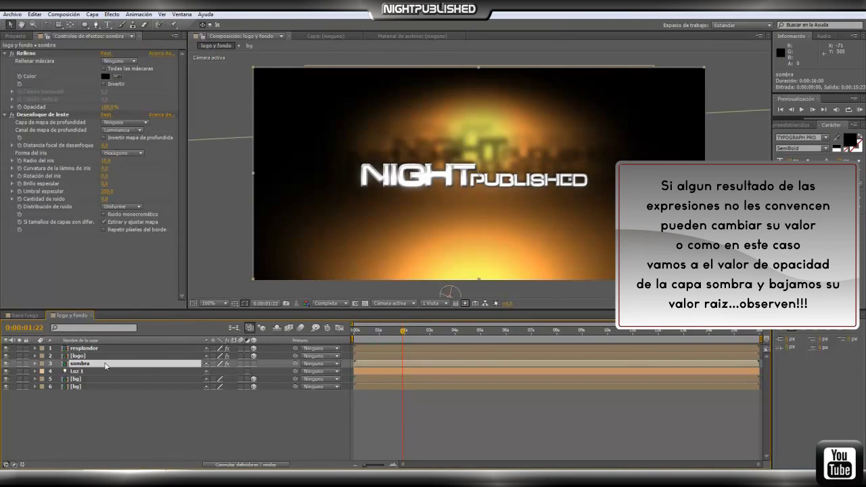
key(t)
drag(205, 371, 183, 375)
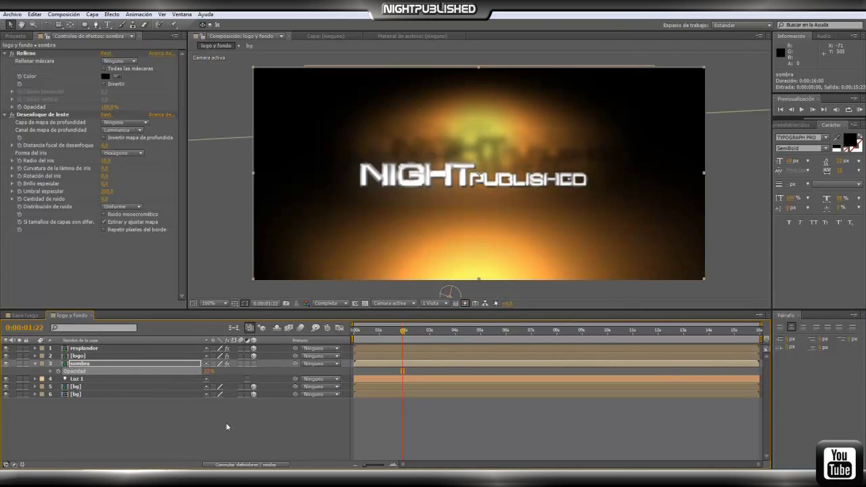
click(276, 450)
drag(404, 333, 441, 341)
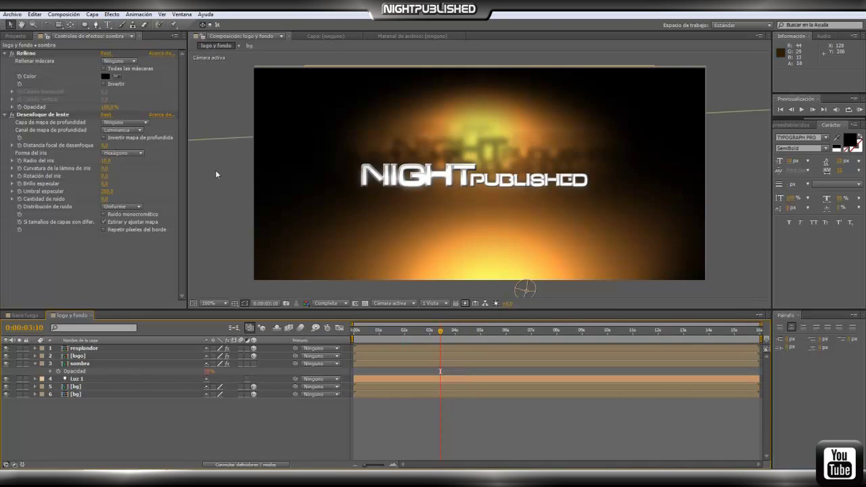
Step: Create a new composition named FINAL COMP, keeping the 1000 x 470 px, 23,976 fps and 0:00:16:00 duration settings
click(69, 16)
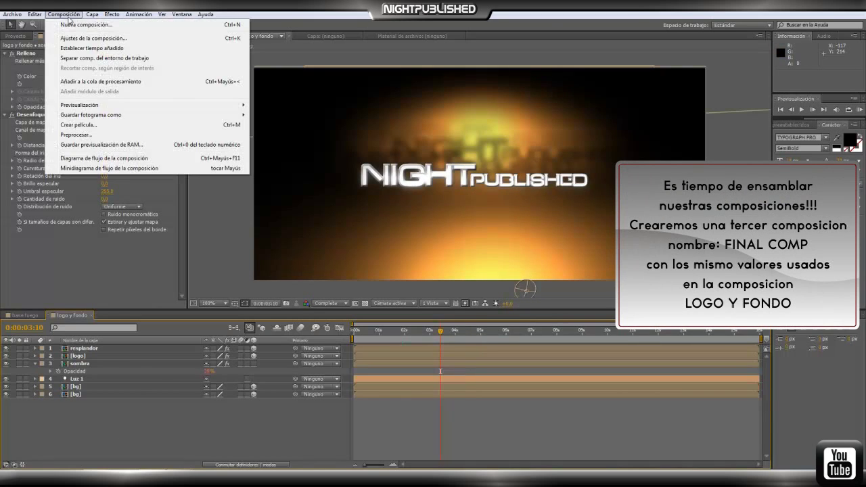
click(75, 25)
text(FINAL COMP)
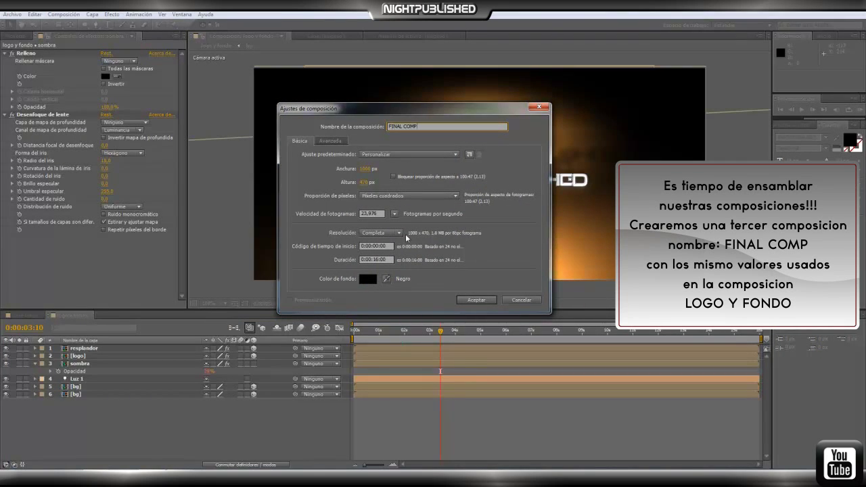
click(475, 300)
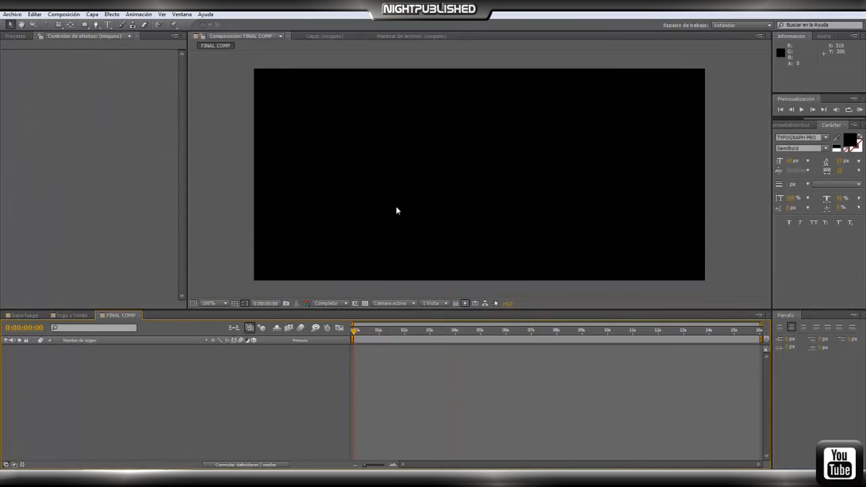
Step: Add the logo y fondo composition from the LOGOTIPOS folder to FINAL COMP and place the base fuego composition above it
click(15, 36)
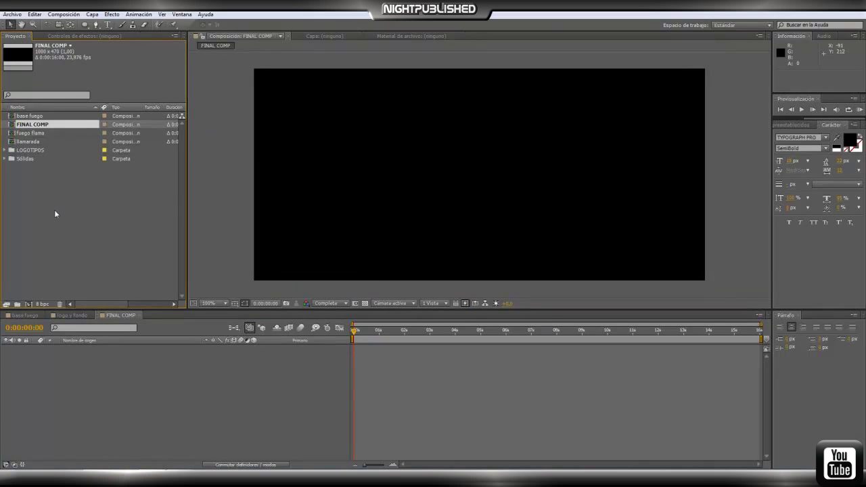
click(50, 210)
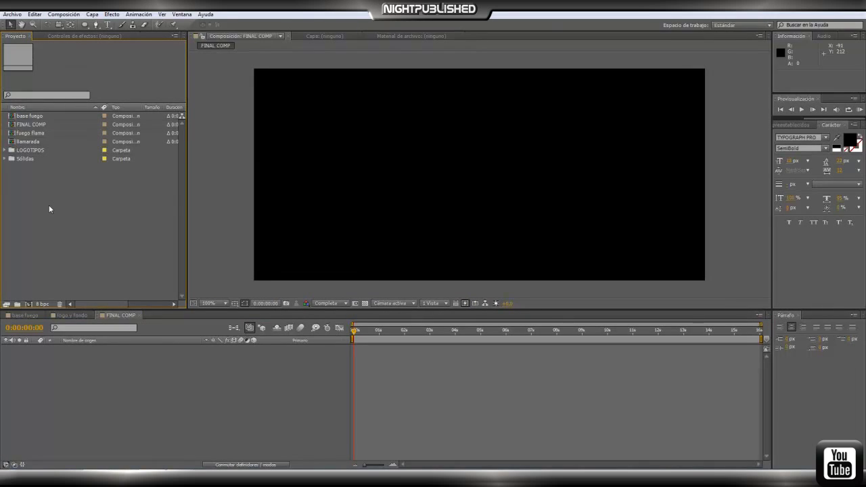
click(5, 150)
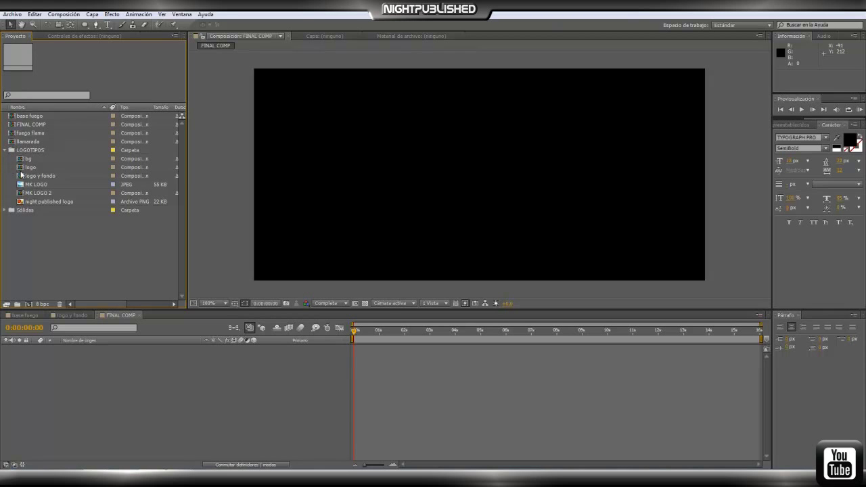
click(30, 177)
drag(47, 178, 61, 368)
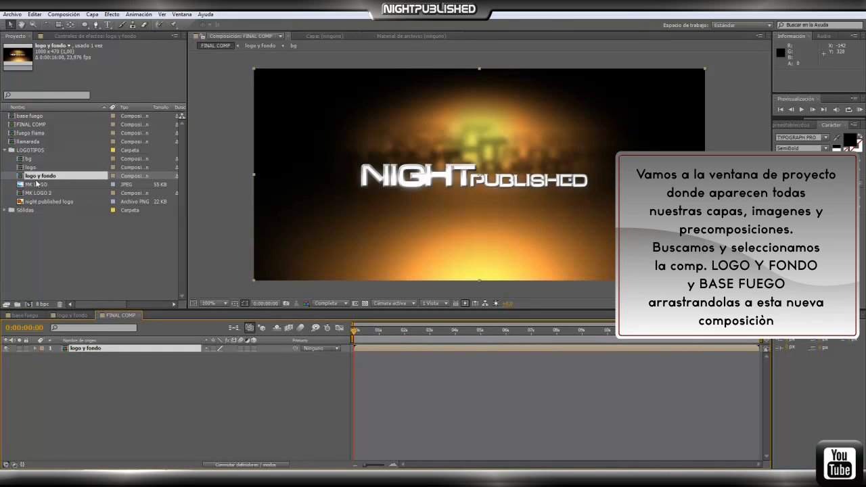
click(31, 116)
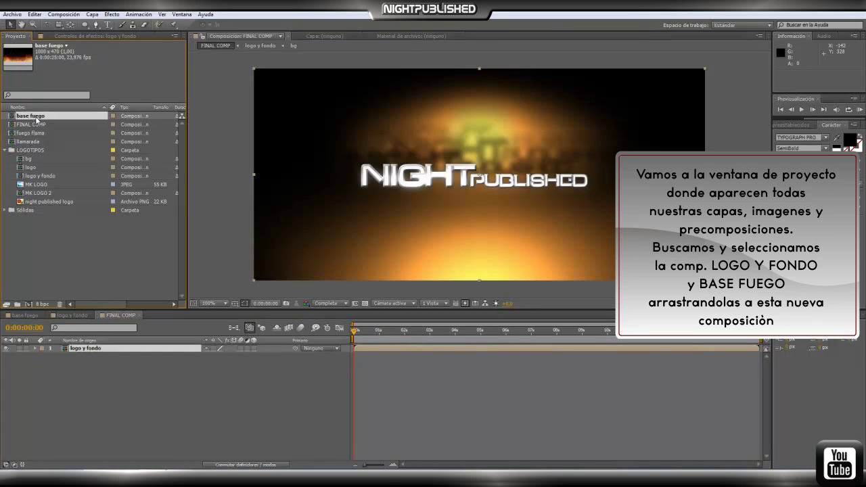
drag(37, 119, 46, 350)
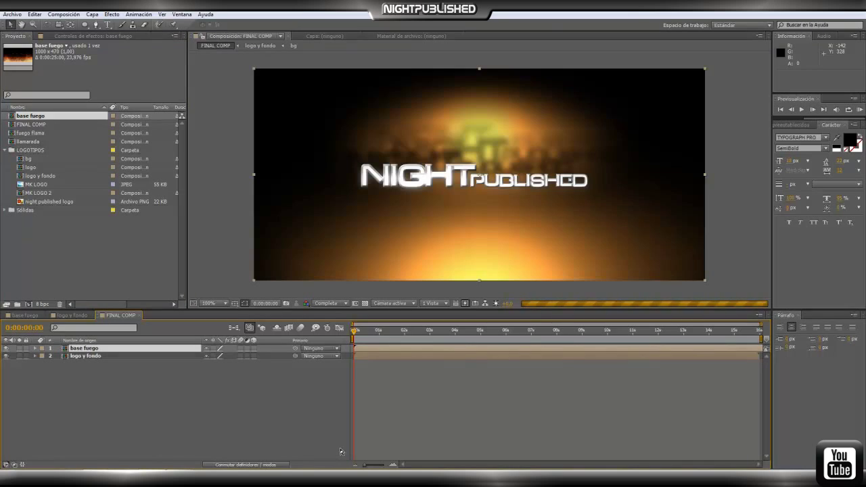
Step: Start FINAL COMP's work area at 0:00:01:21 to skip the opening particles, and scrub to 0:00:05:18 to preview the fire
drag(358, 339, 410, 337)
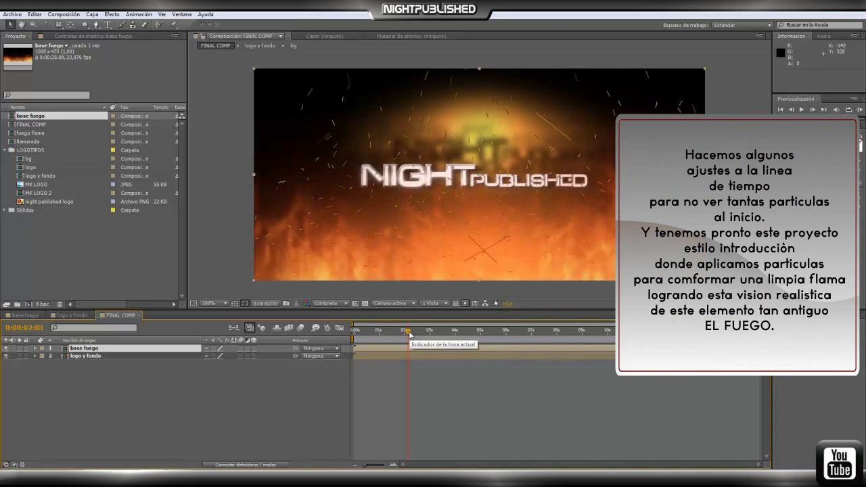
drag(356, 338, 467, 337)
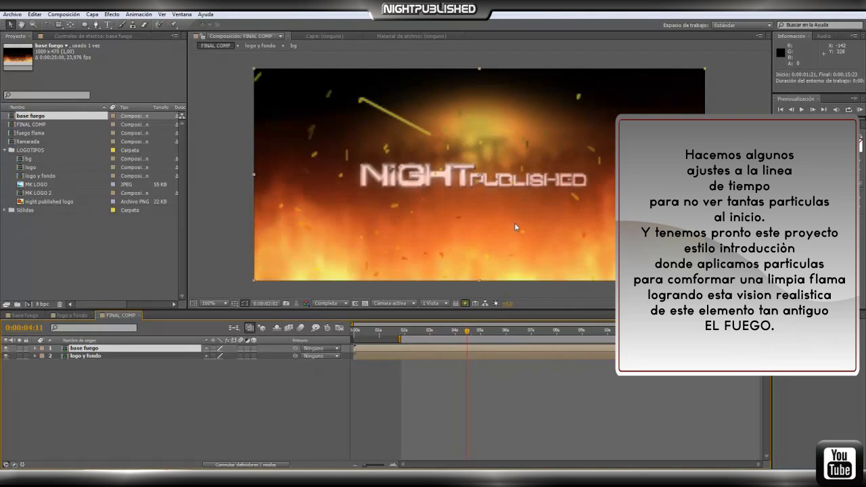
click(482, 333)
click(485, 334)
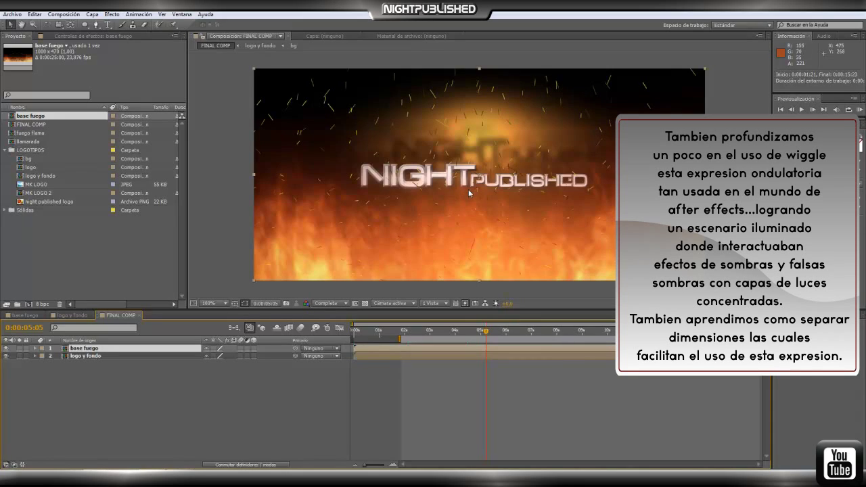
mouse_move(486, 332)
mouse_down()
mouse_move(462, 334)
mouse_move(497, 336)
mouse_up()
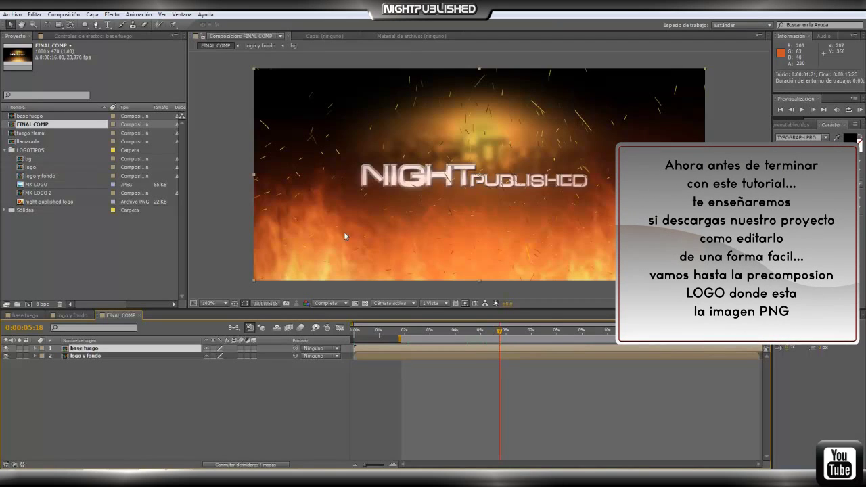
Step: In the logo composition, add MK LOGO 2 above the night published logo layer and hide the night published logo layer
double_click(80, 358)
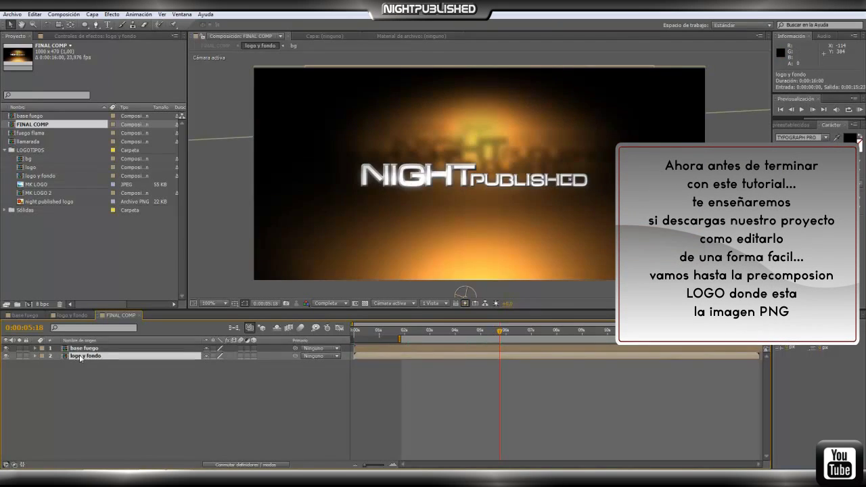
double_click(79, 357)
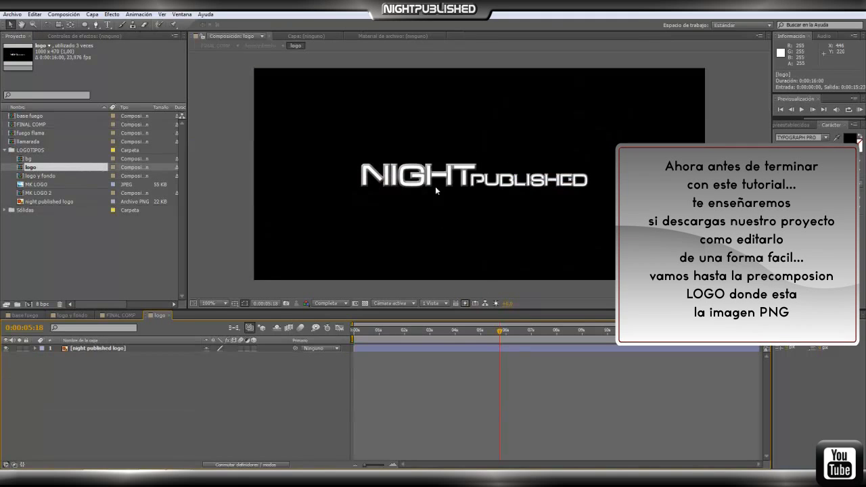
click(40, 193)
drag(50, 339, 49, 349)
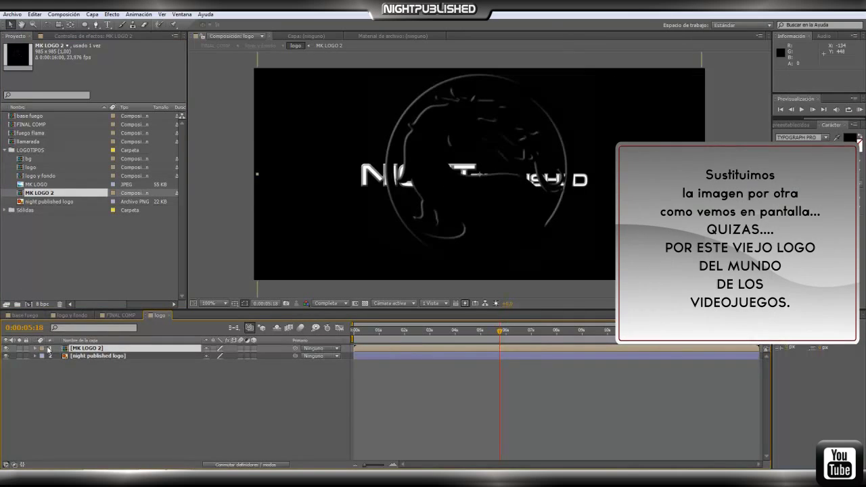
click(6, 355)
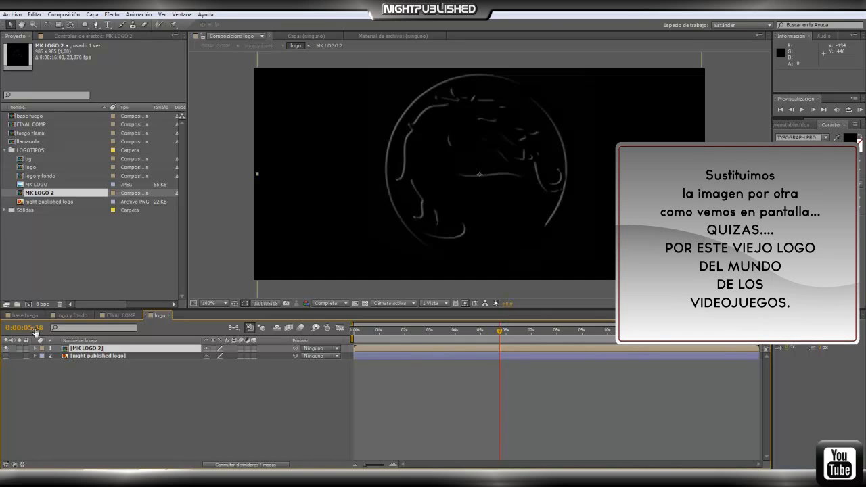
Step: Return to FINAL COMP and scrub to about 0:00:07:08 to preview the replacement logo in the fire scene
click(109, 316)
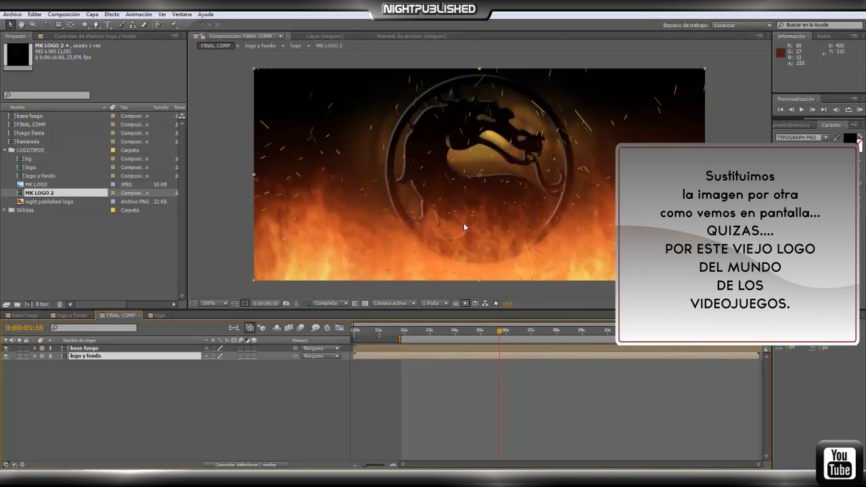
drag(501, 334, 541, 335)
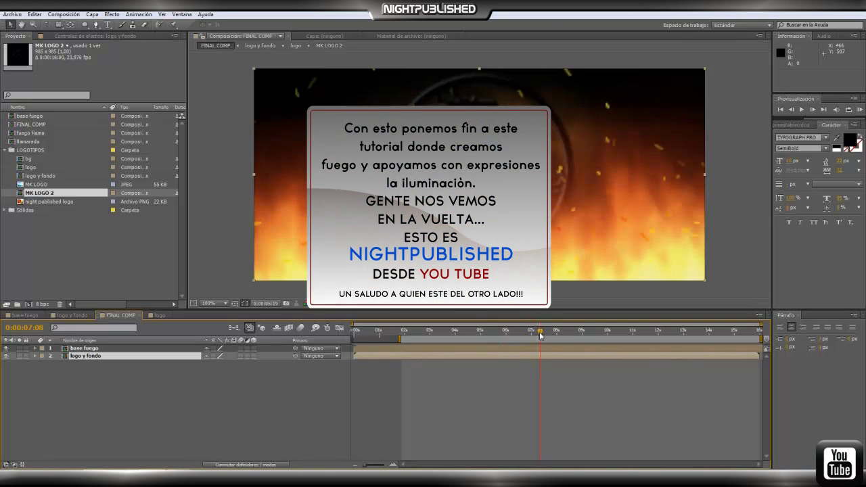